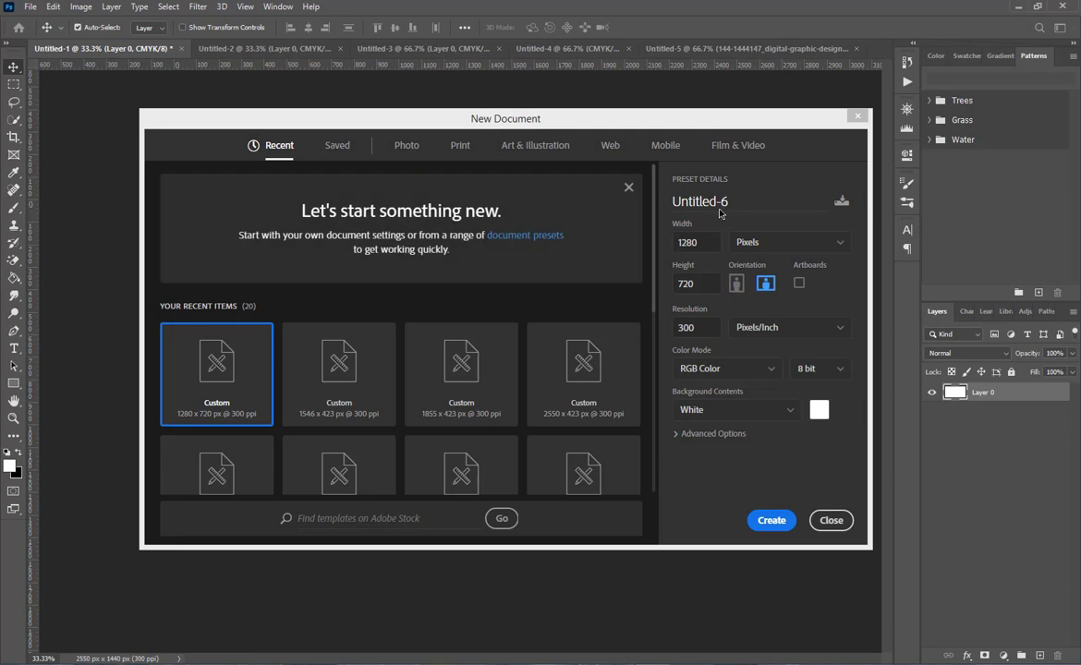
Step: Name the new document "Youtube Channal Art Design" and choose pixels as its unit
left_click_drag(729, 204, 679, 204)
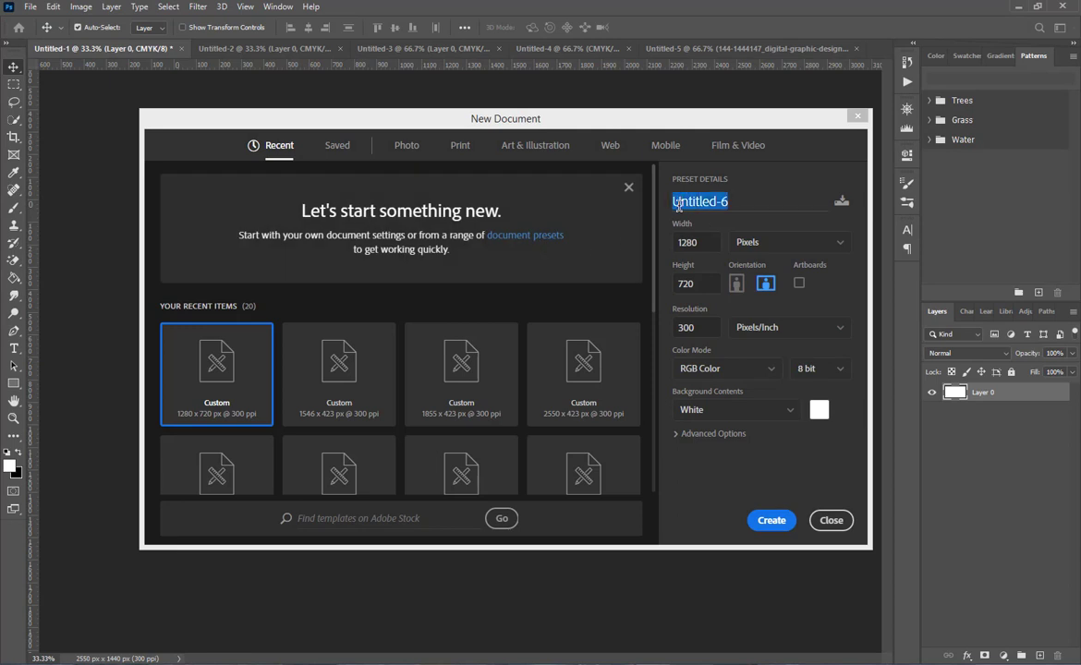
key("BackSpace")
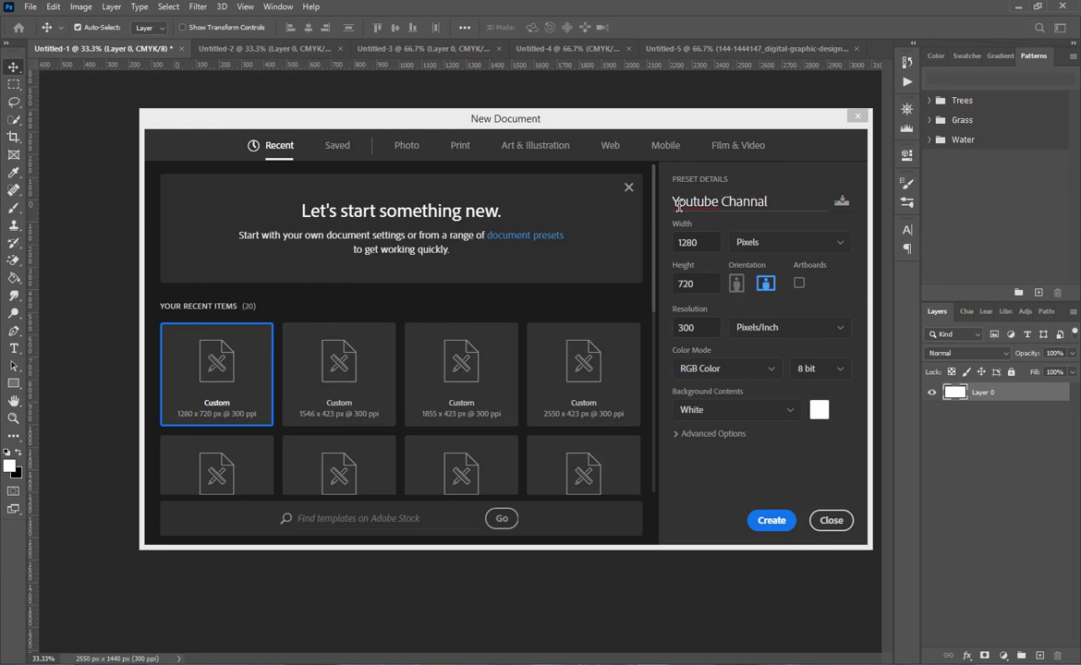
left_click(841, 201)
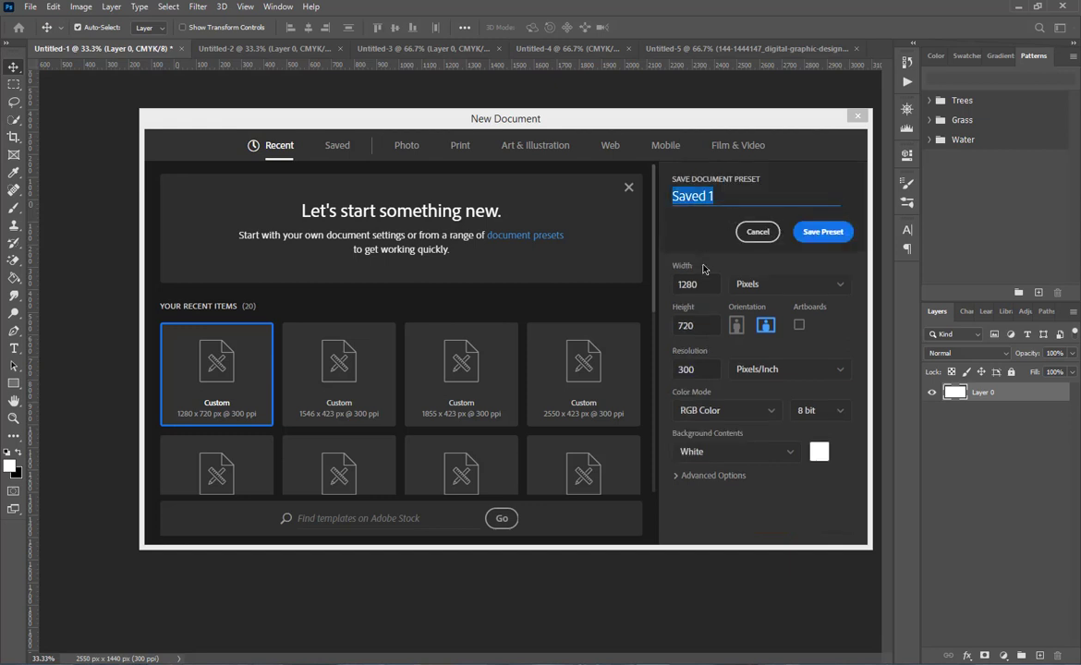
left_click(758, 233)
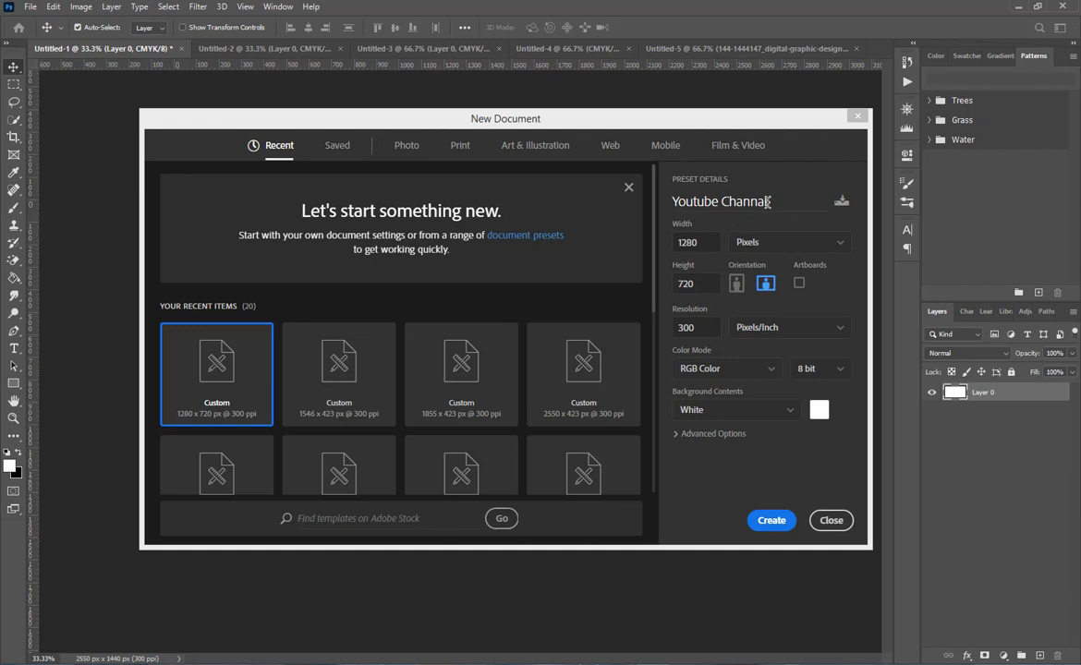
triple_click(767, 202)
left_click(787, 201)
key("Tab")
left_click(747, 246)
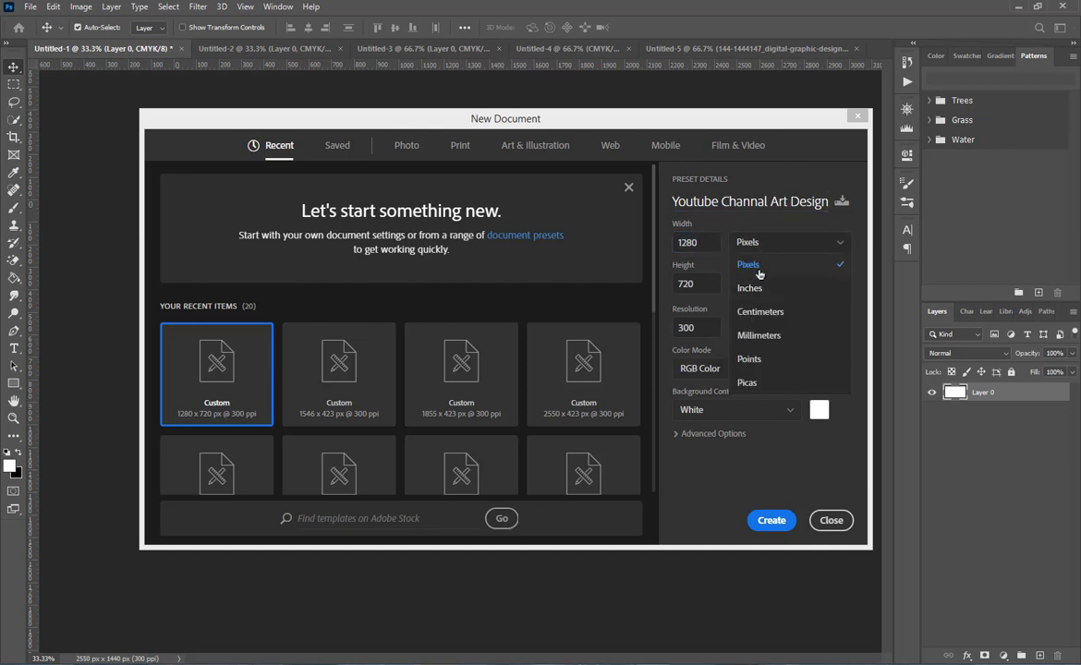
left_click(751, 262)
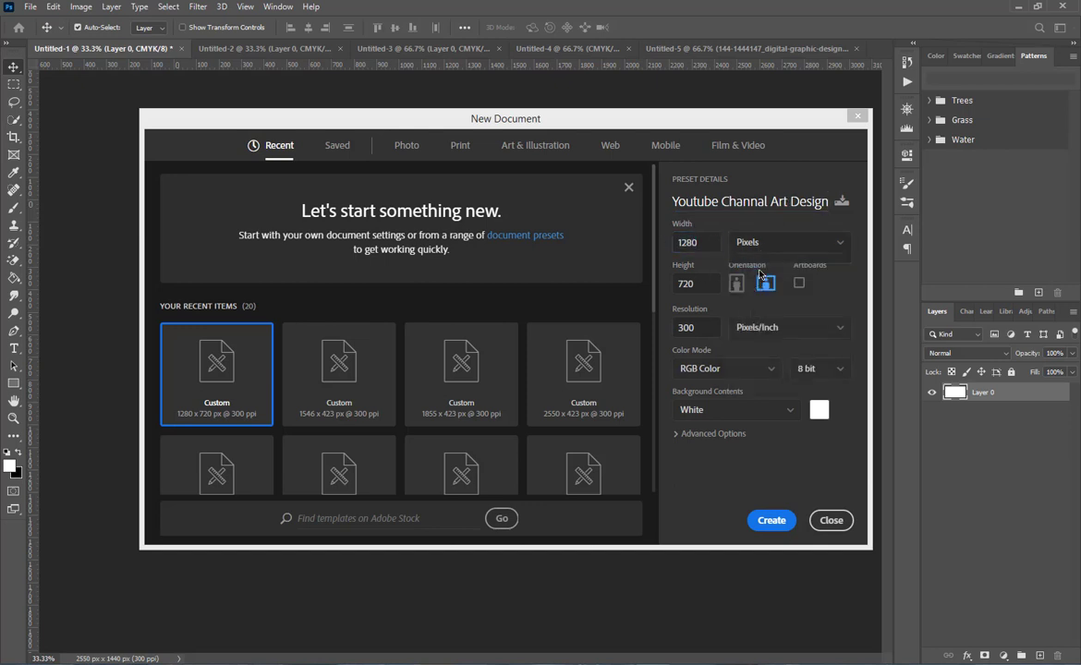
Step: Set the new document's width to 2550 and height to 1440 pixels, check the color modes, and close the dialog without creating it
double_click(689, 242)
type("2")
key("Tab")
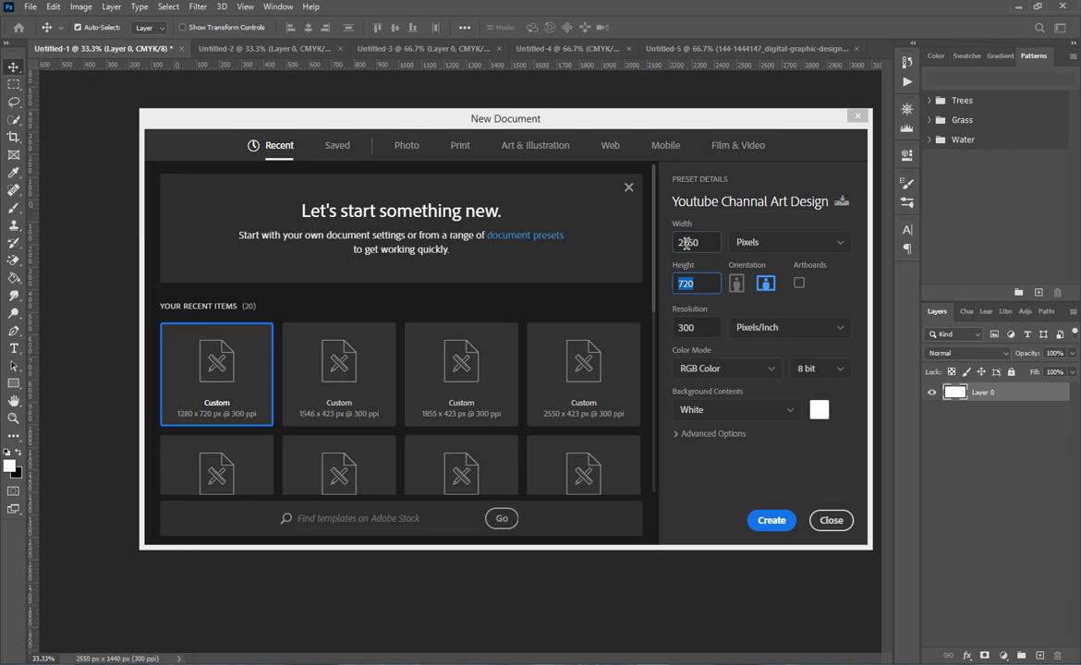
scroll(560, 321, "down", 2)
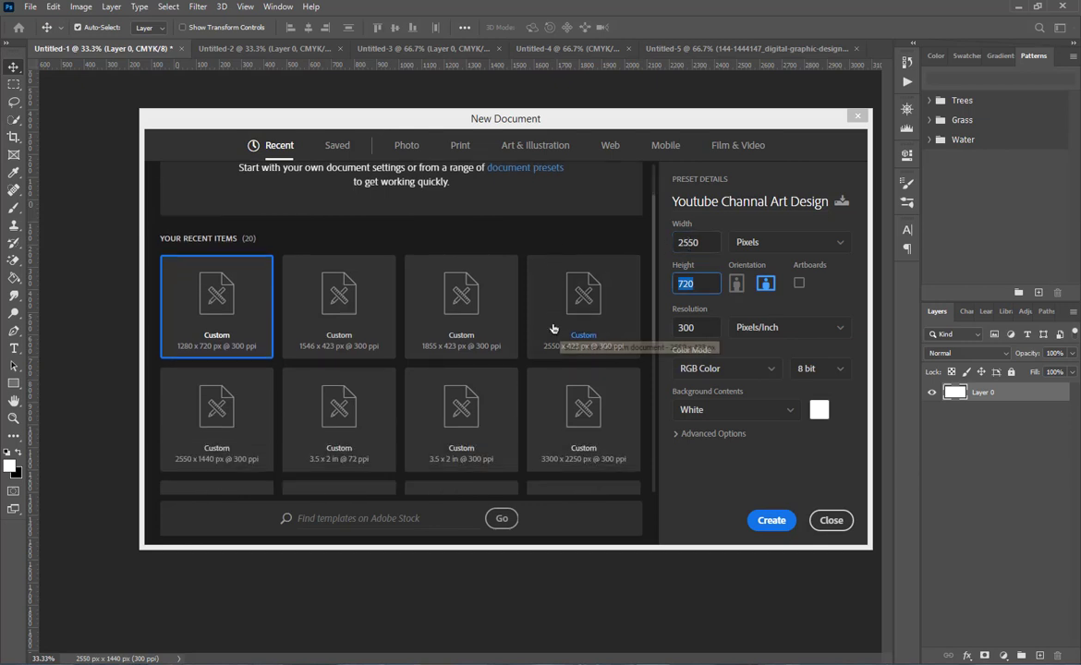
type("1440")
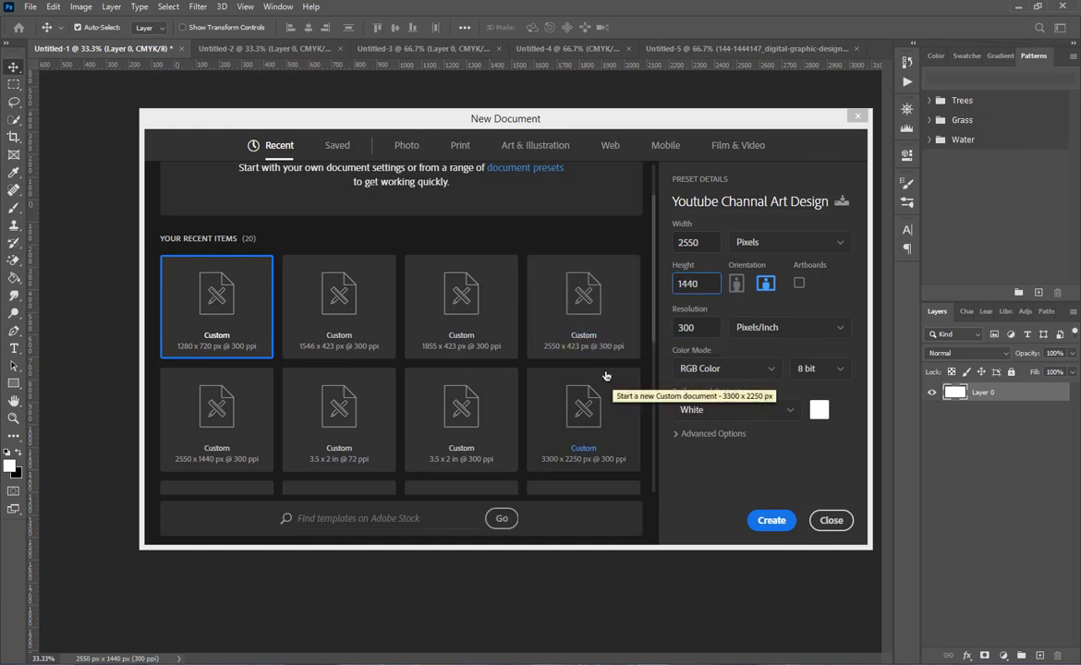
key("Tab")
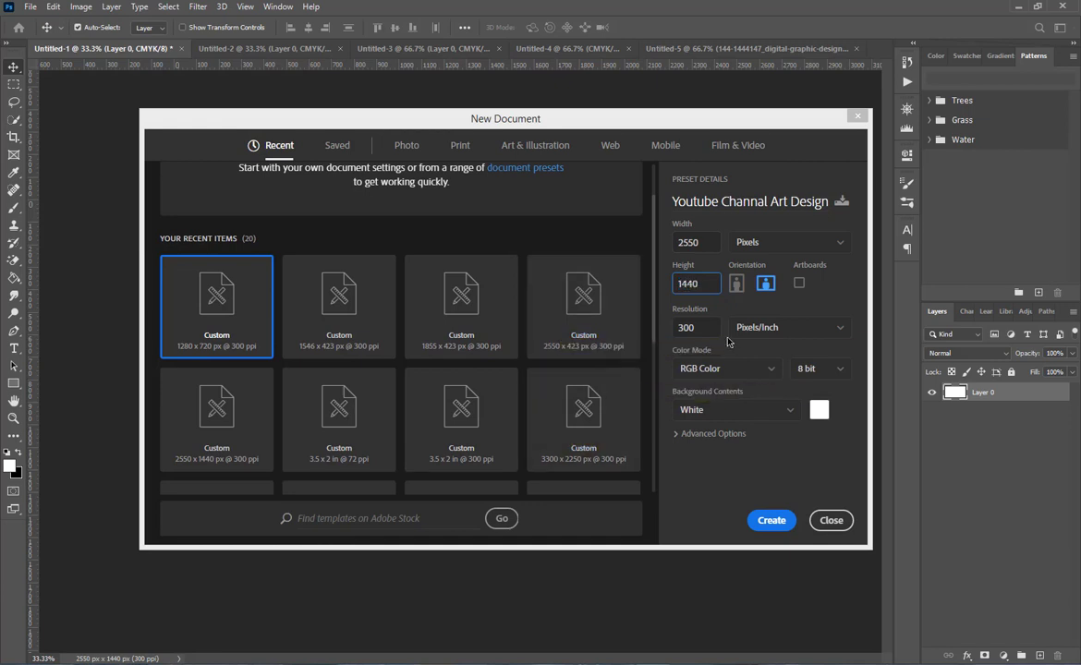
left_click(733, 371)
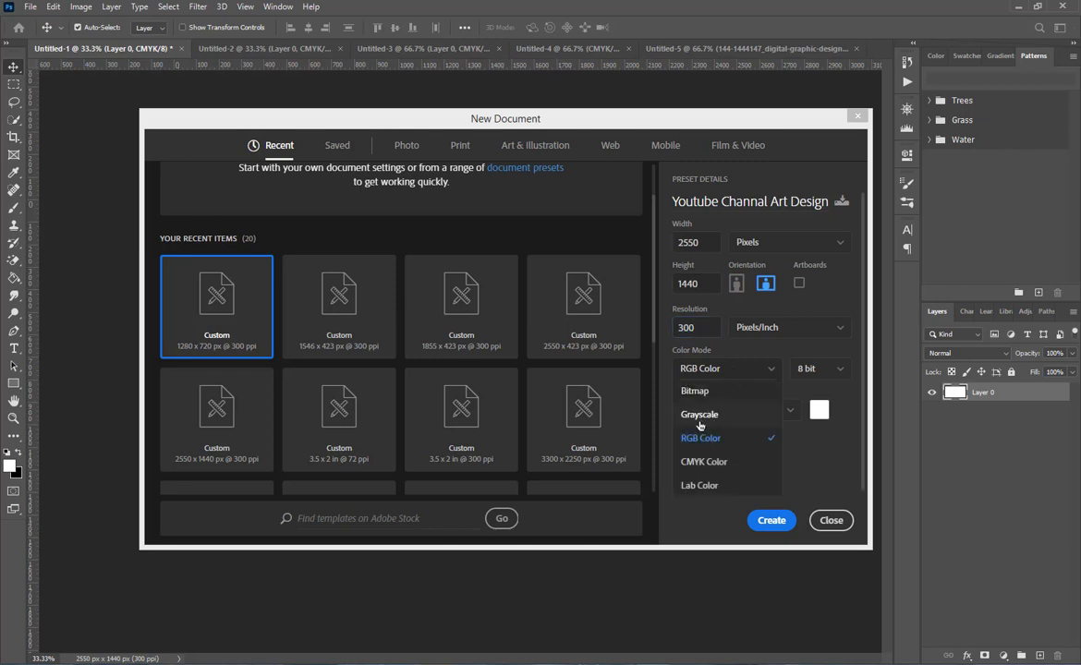
left_click(714, 524)
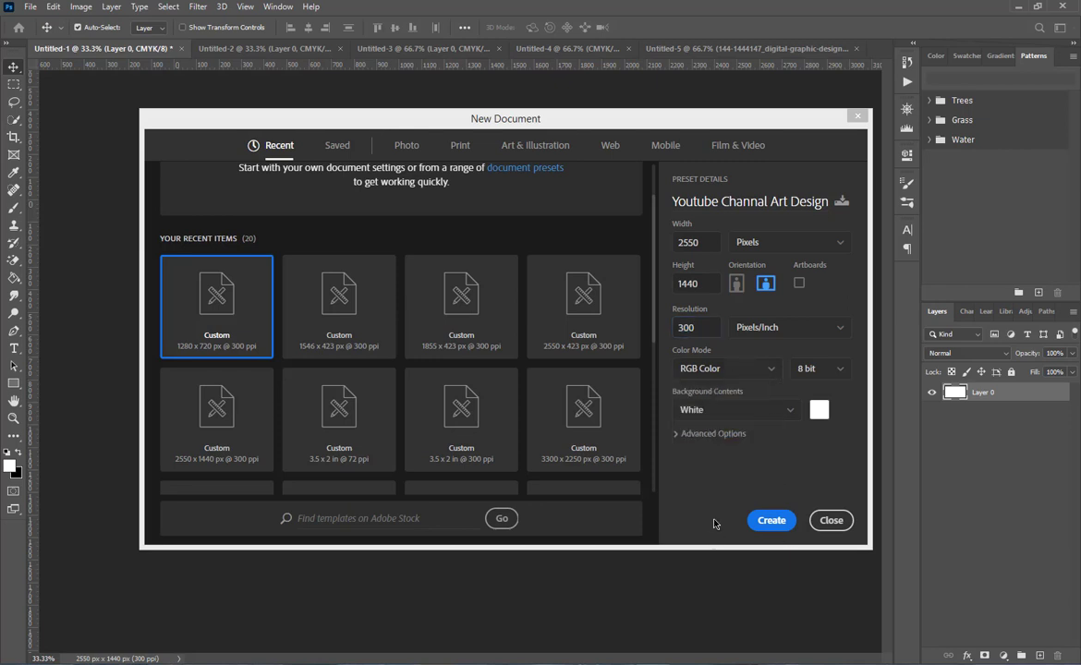
left_click(817, 524)
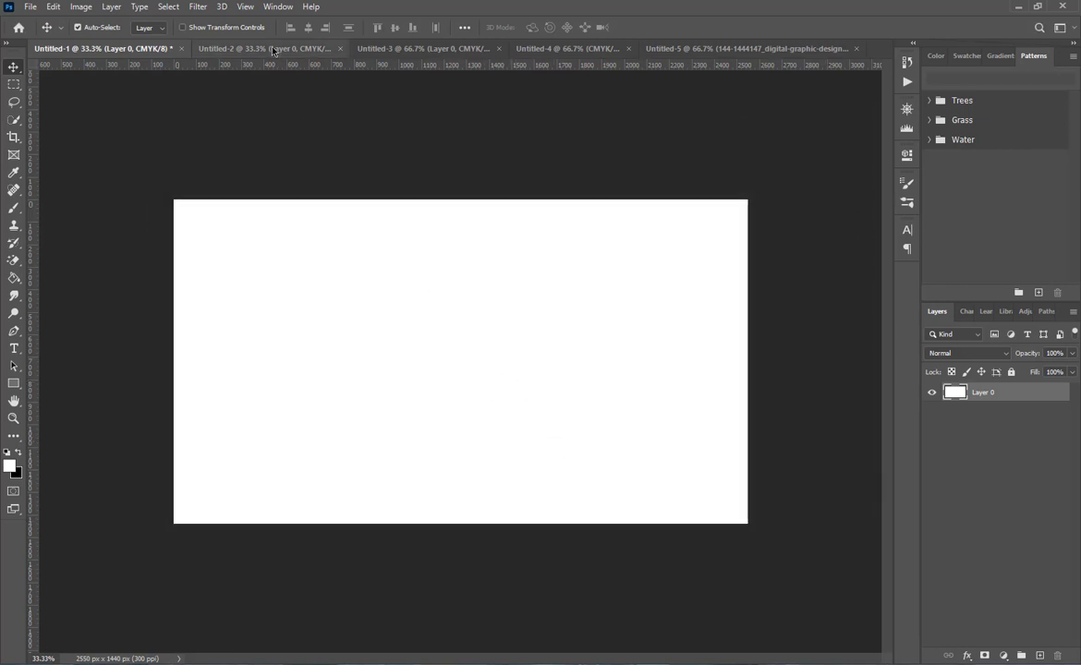
Step: Copy the black strip from Untitled-2 into Untitled-1 and centre it horizontally and vertically on the canvas, clearing the selection
left_click(273, 51)
left_click_drag(484, 379, 146, 51)
left_click_drag(508, 437, 464, 399)
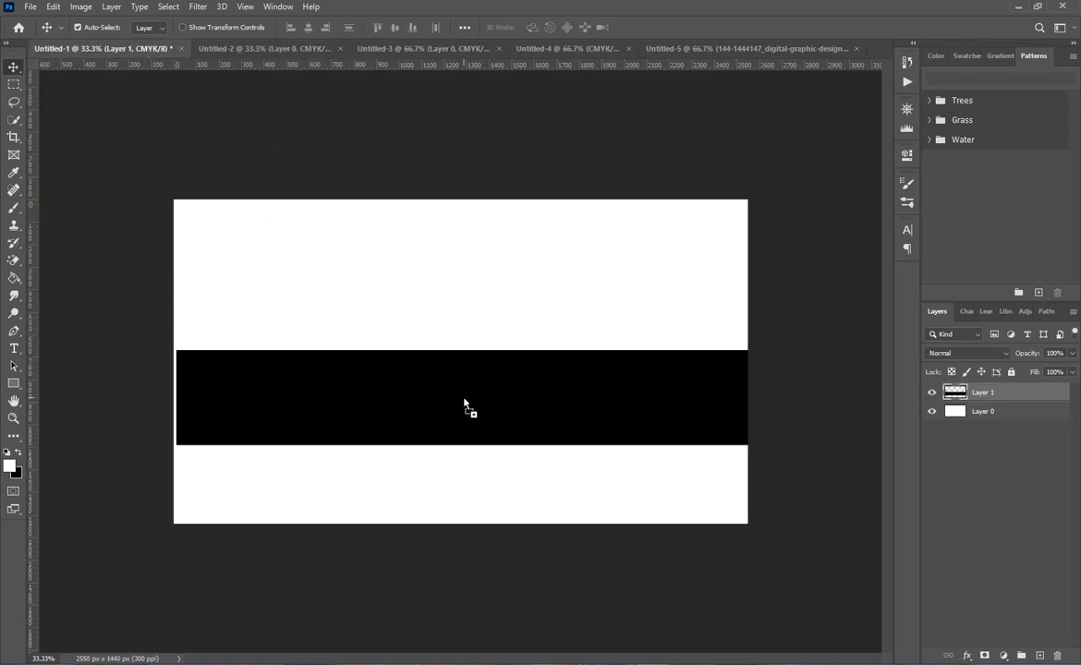
key("ctrl+a")
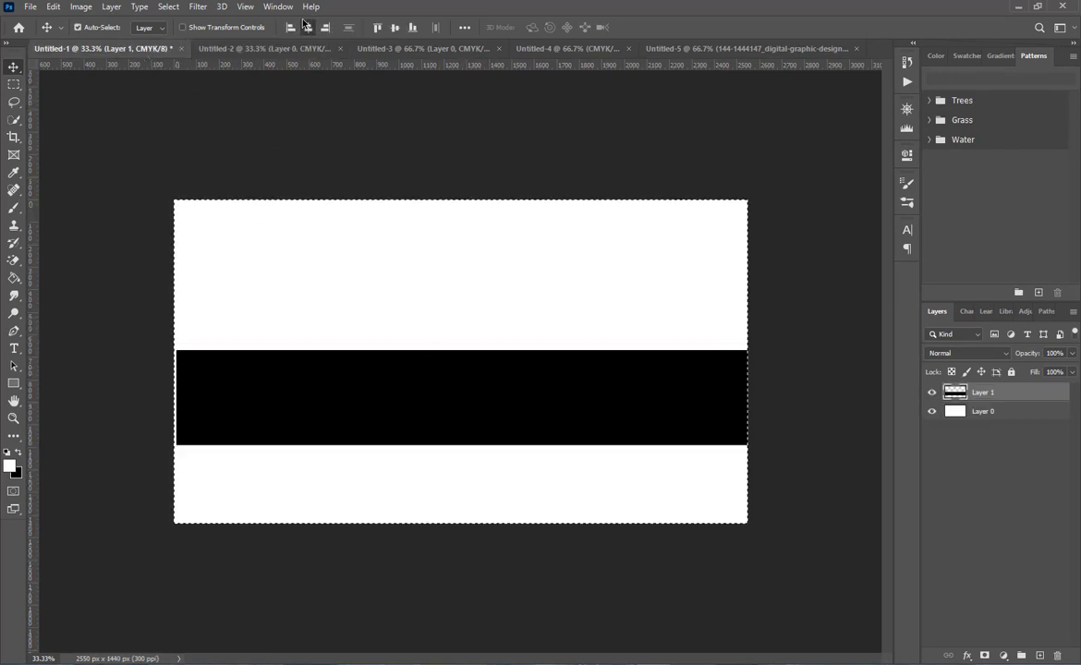
left_click(308, 27)
left_click(392, 28)
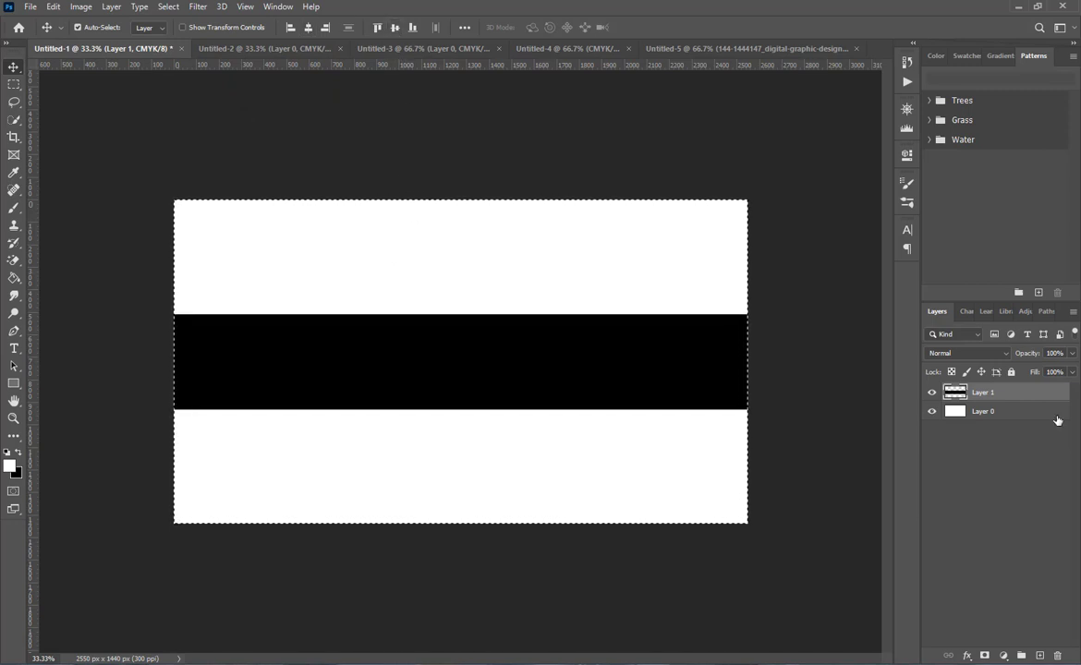
right_click(1008, 399)
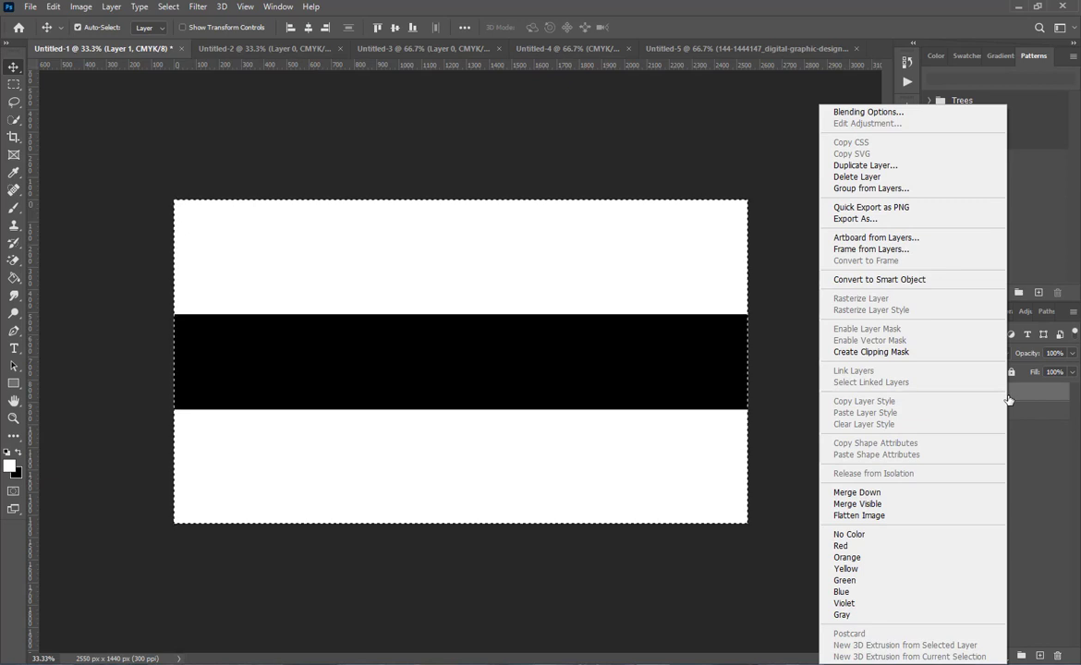
left_click(770, 395)
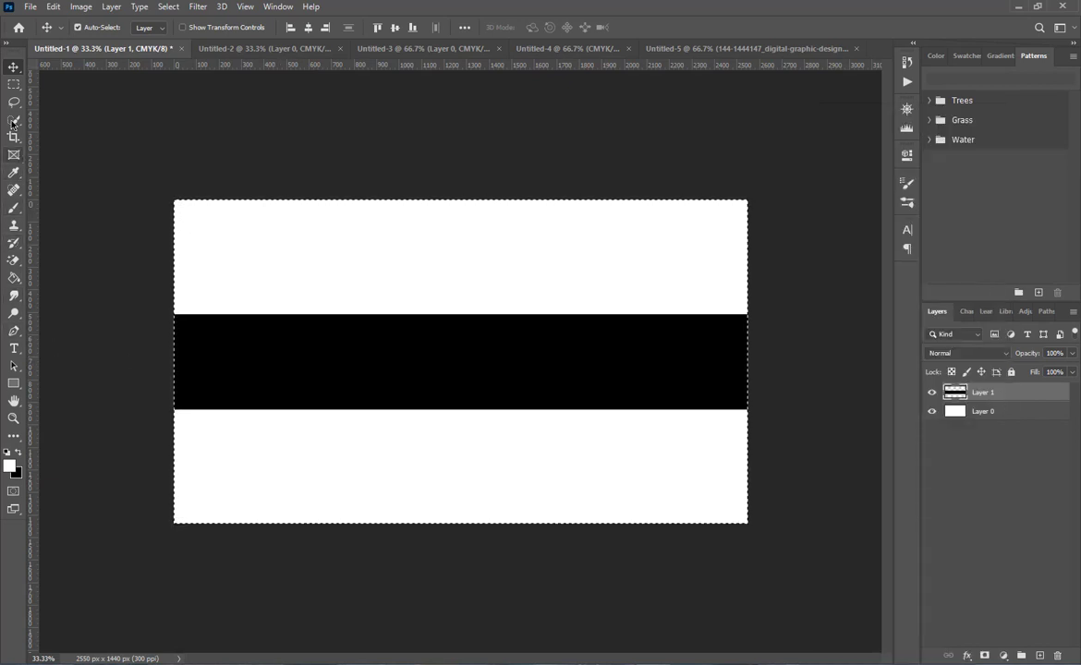
left_click(14, 84)
left_click(242, 233)
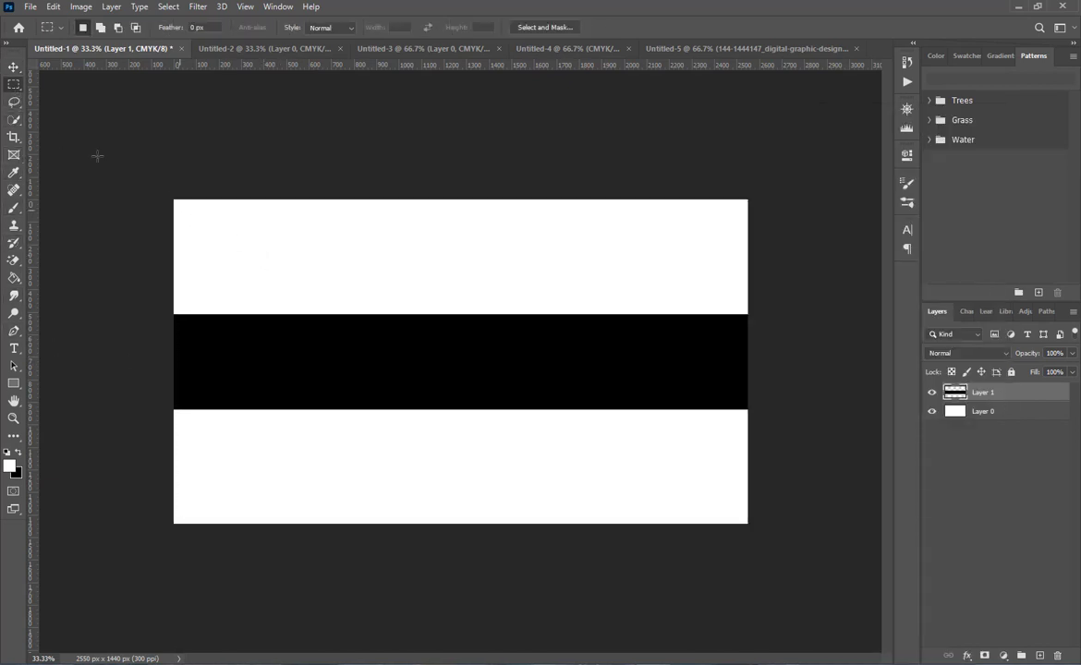
Step: Copy the grey-purple rectangle from Untitled-3 into Untitled-1 and centre it on the canvas both ways, clearing the selection
left_click(14, 68)
left_click(402, 49)
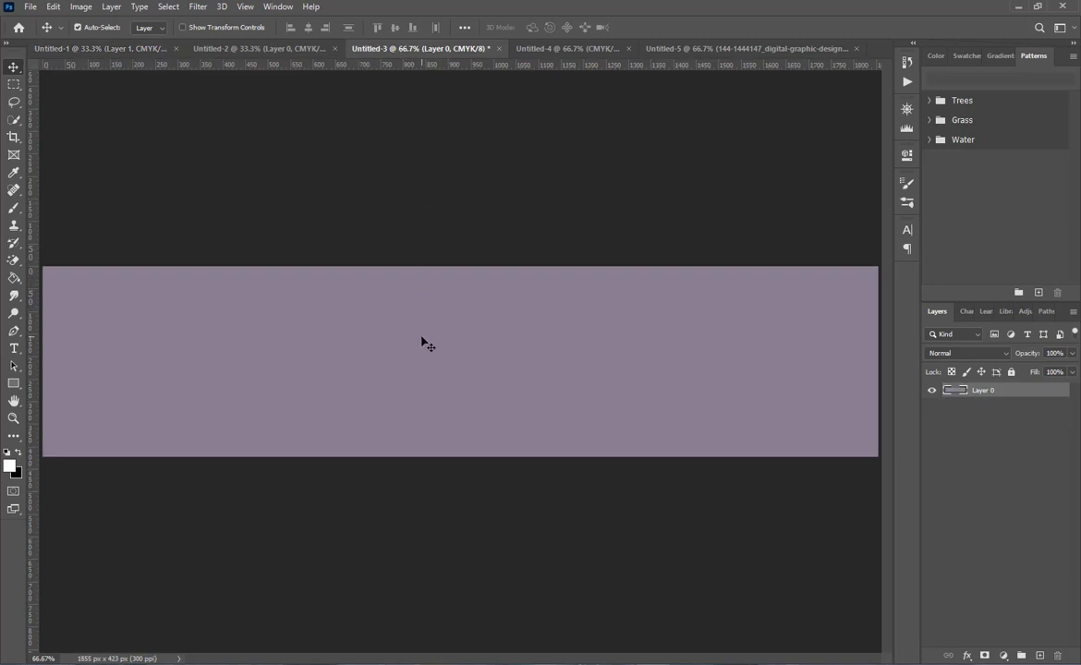
mouse_move(431, 350)
left_mouse_down()
mouse_move(147, 50)
mouse_move(423, 369)
left_mouse_up()
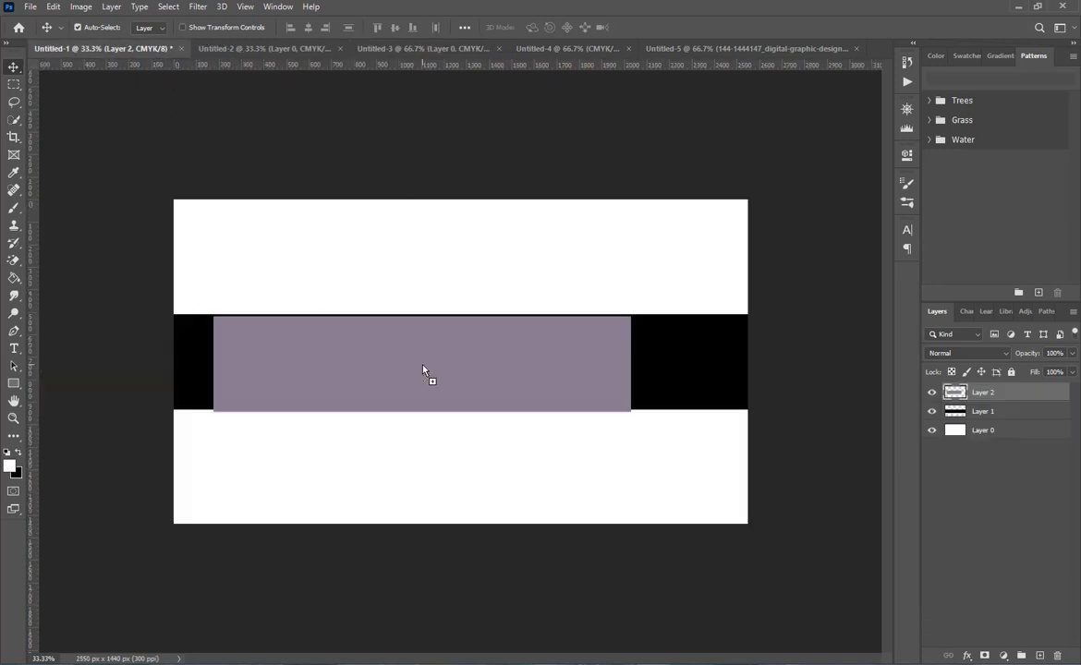
key("ctrl+a")
left_click(308, 27)
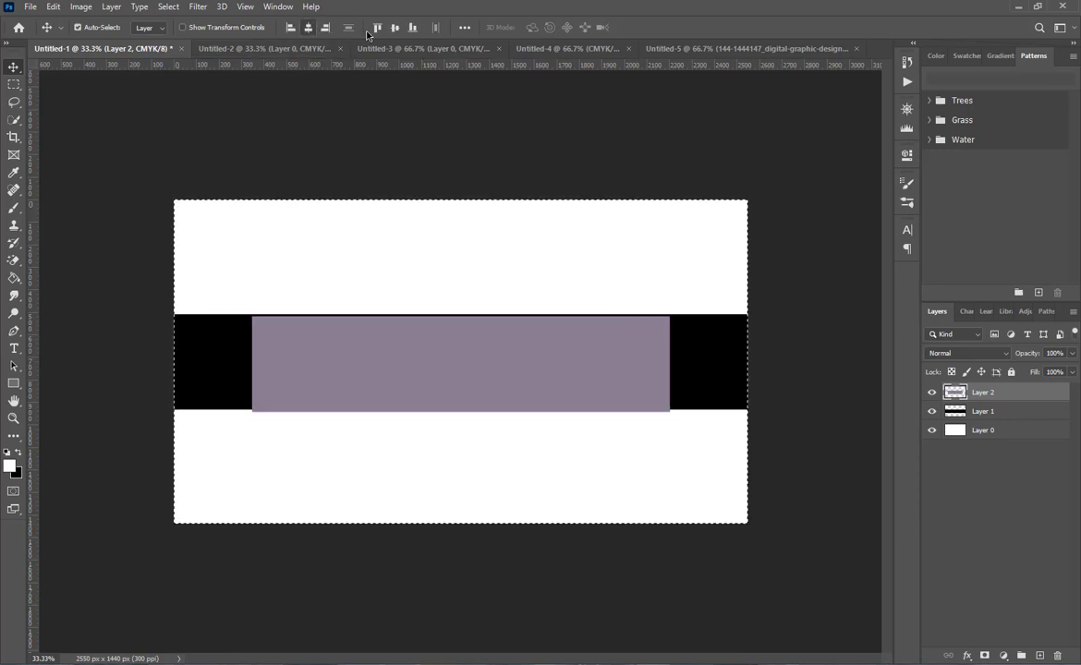
left_click(395, 28)
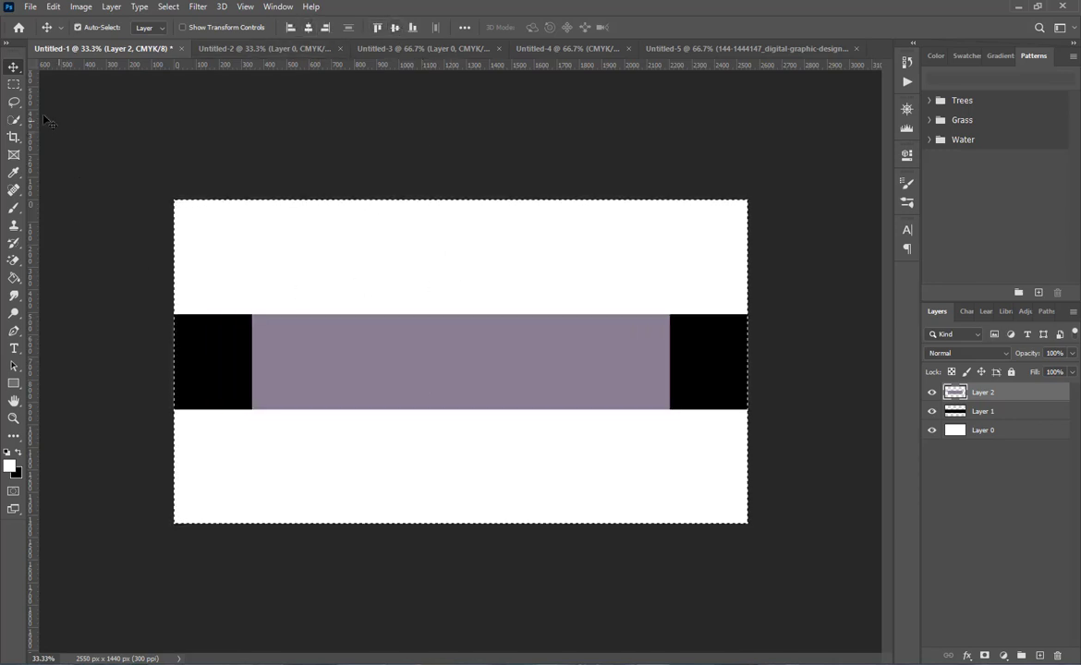
left_click(14, 83)
left_click(155, 114)
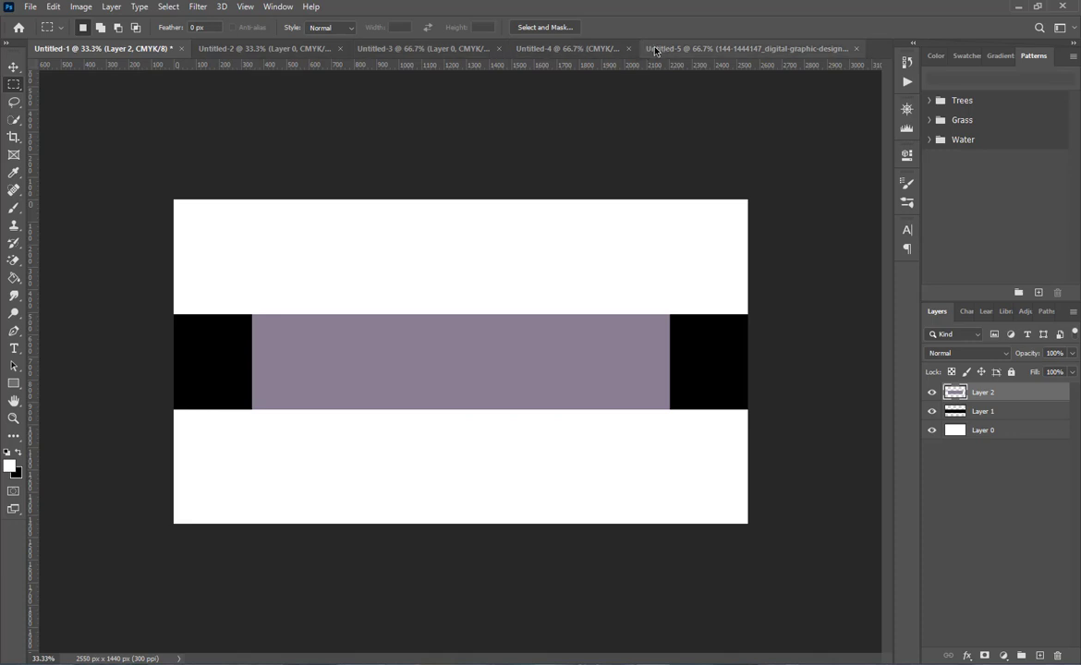
Step: Copy the light purple rectangle from Untitled-4 into Untitled-1 and centre it on the canvas both ways, clearing the selection
left_click(583, 49)
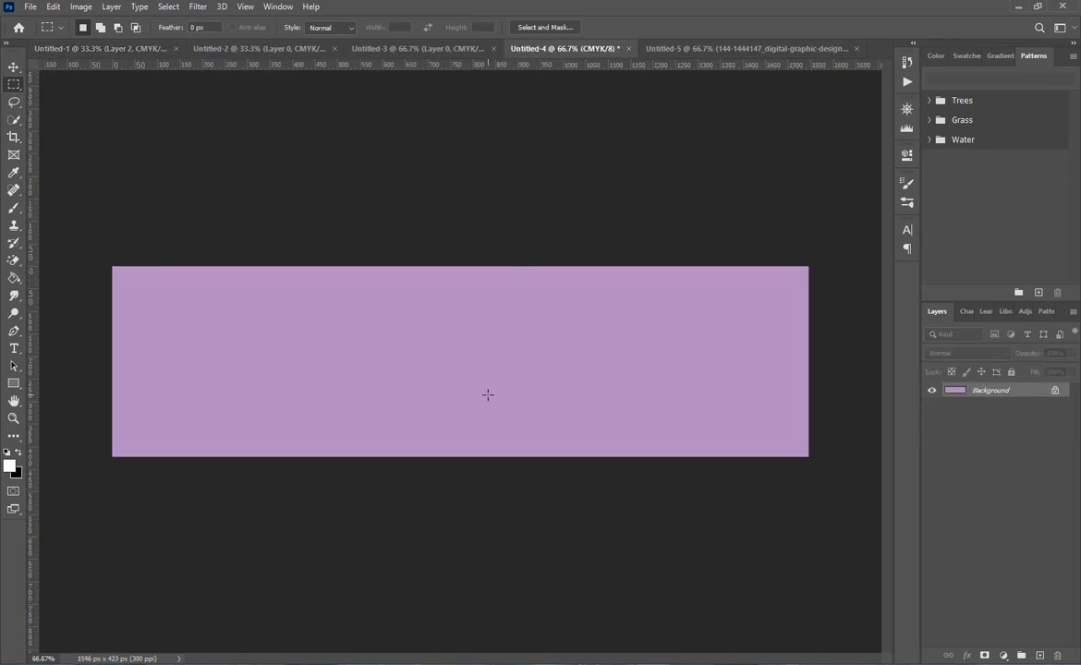
key("v")
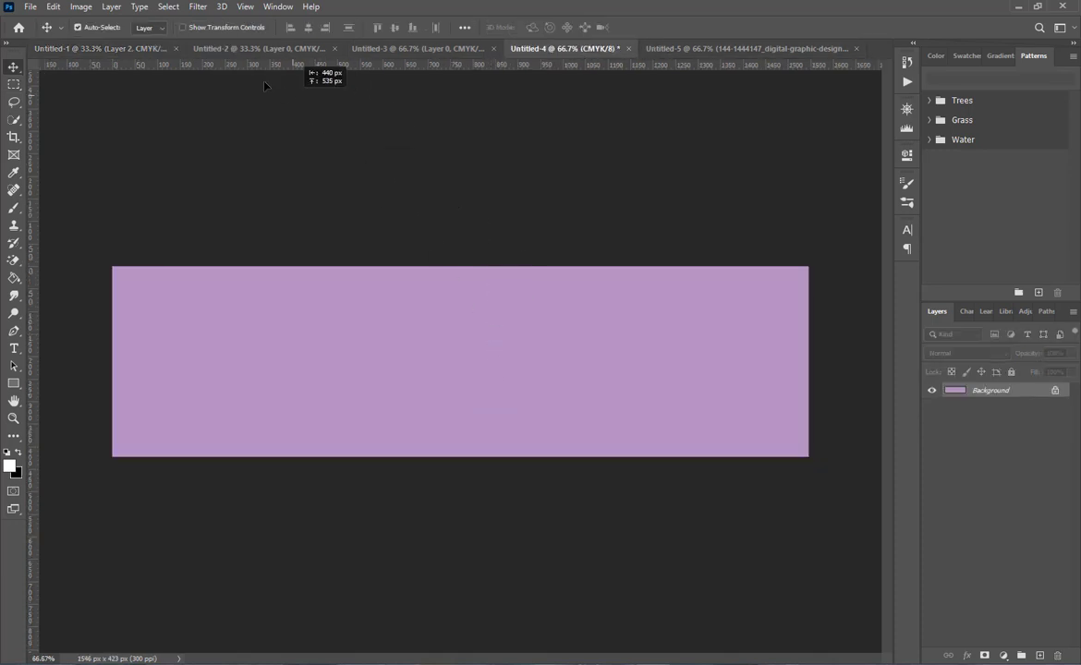
left_click_drag(135, 47, 446, 335)
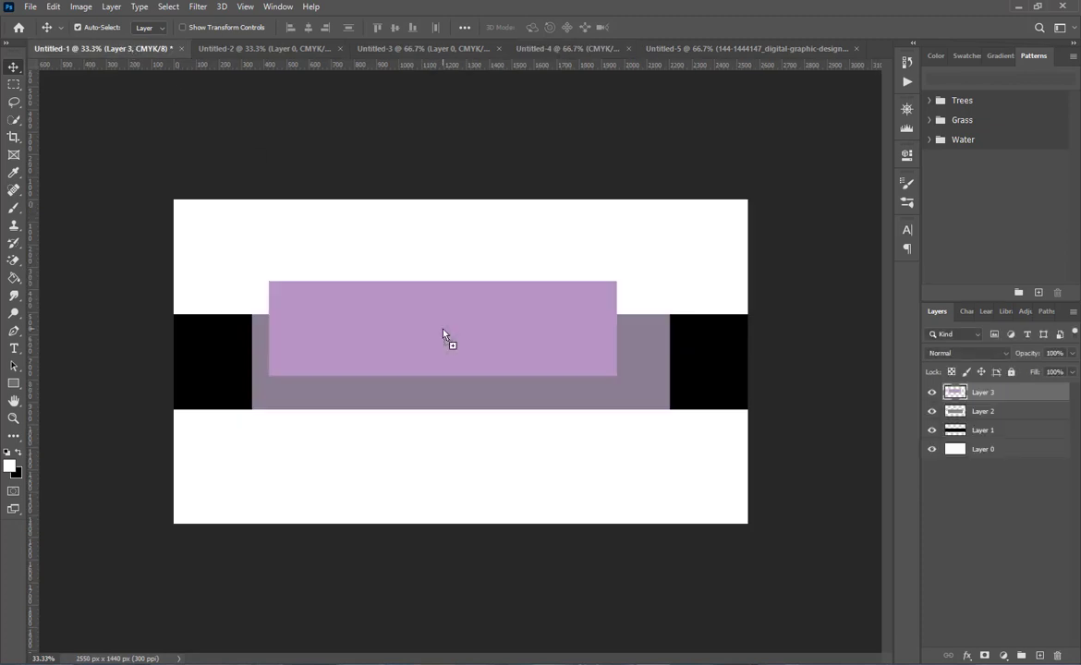
key("ctrl+a")
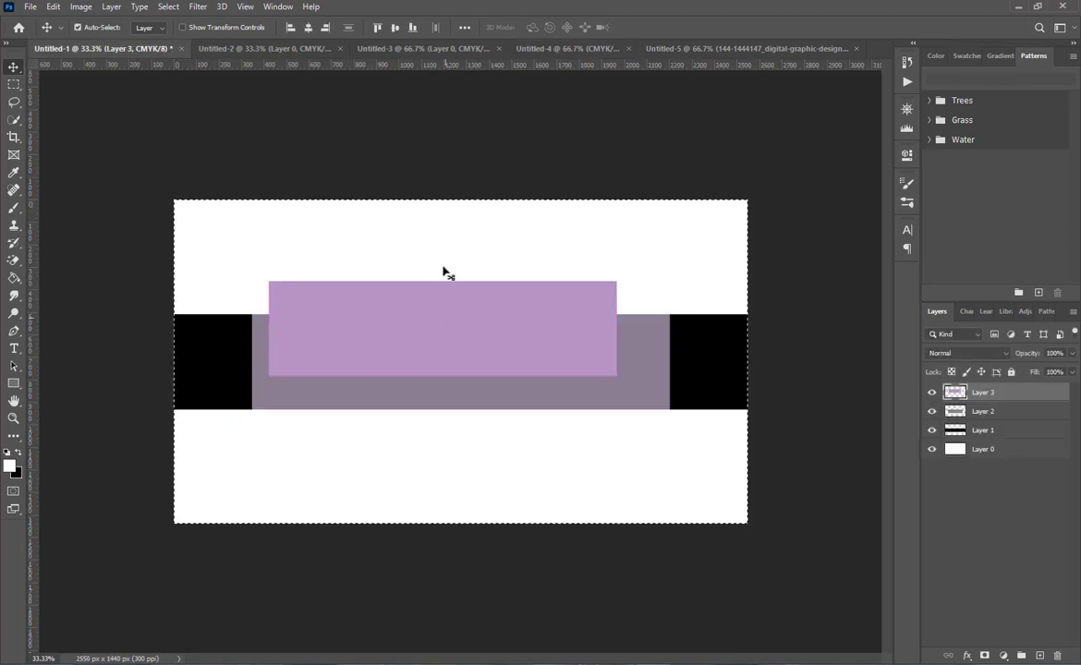
left_click(307, 29)
left_click(395, 27)
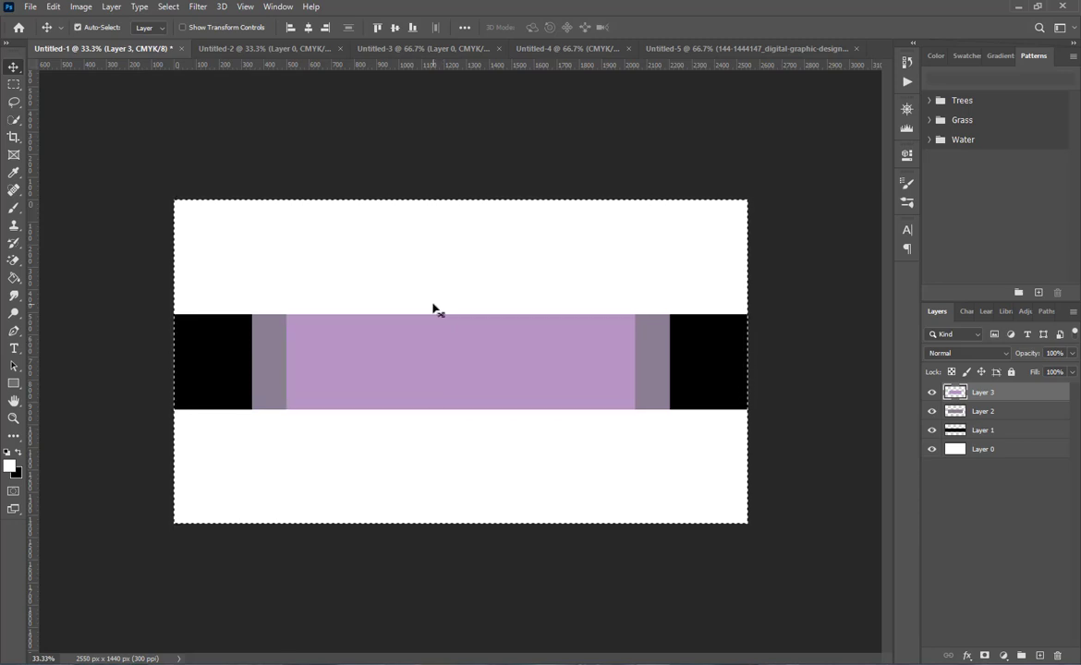
key("z")
left_click(433, 308)
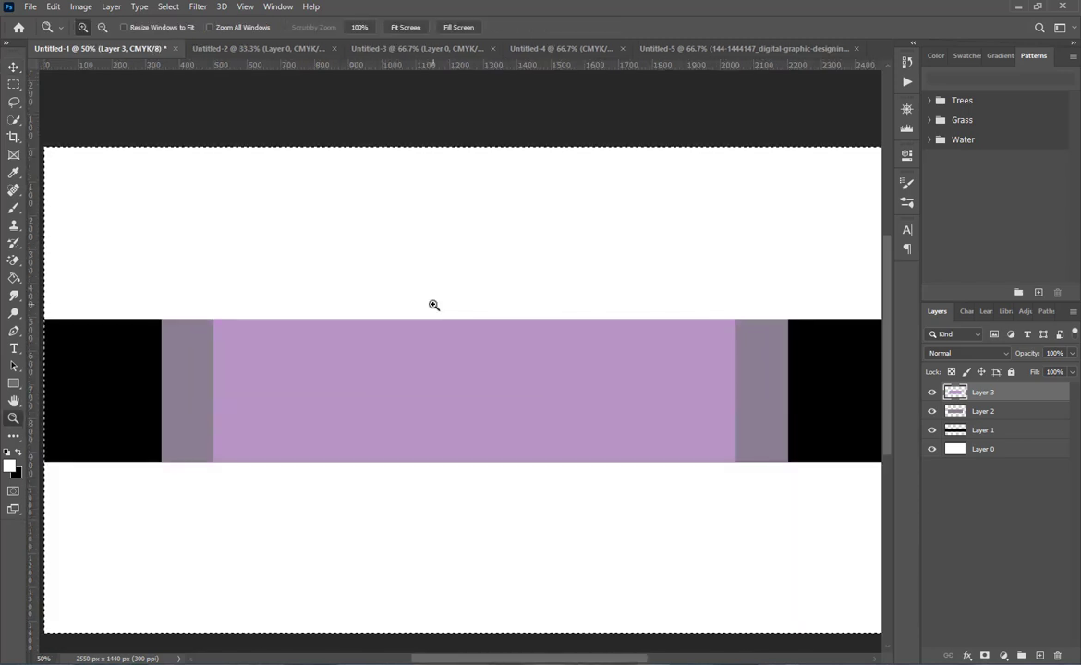
scroll(433, 305, "down", 1)
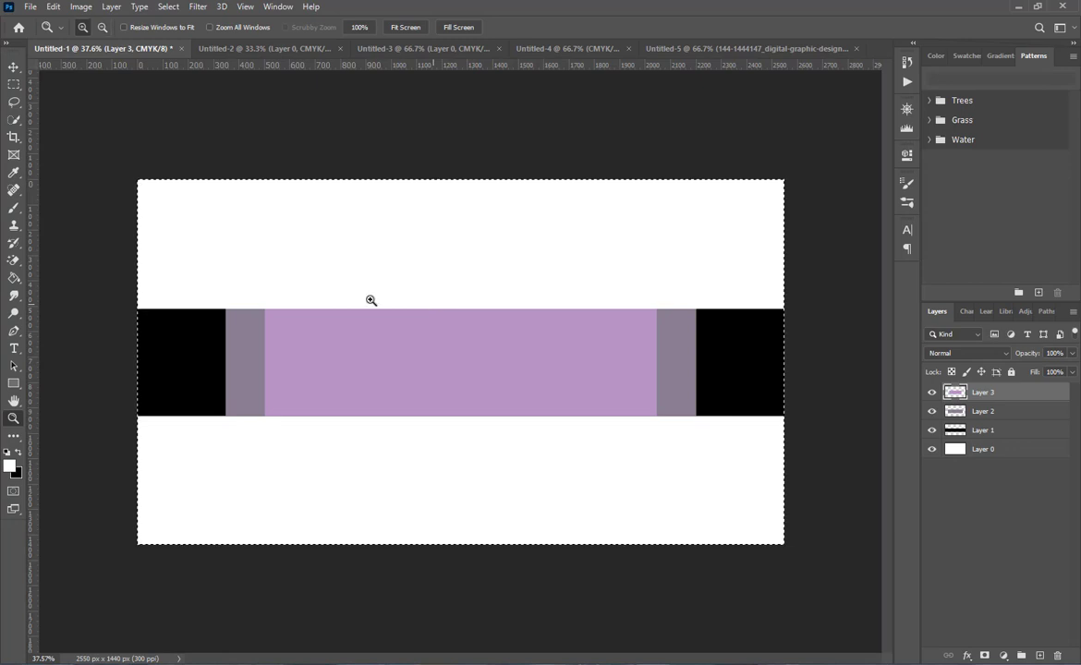
left_click(13, 85)
left_click(153, 196)
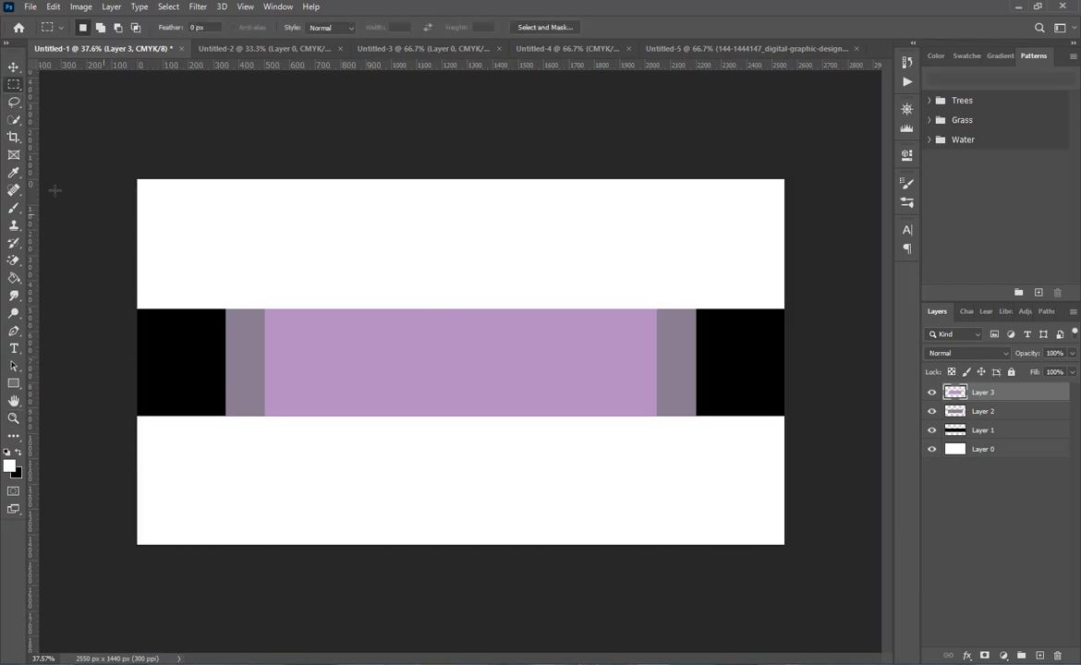
Step: Place guides along all four canvas edges and along the upper and lower edges of the centred strip
left_click(13, 68)
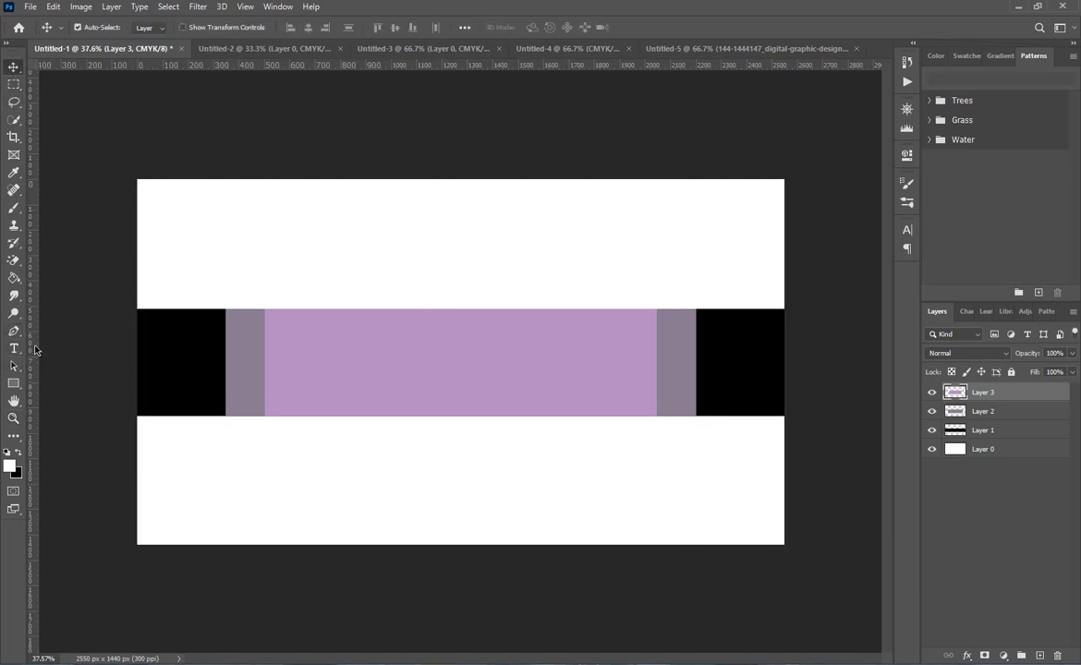
left_click_drag(35, 349, 136, 318)
left_click_drag(29, 347, 784, 399)
left_click_drag(501, 73, 490, 180)
left_click_drag(507, 66, 488, 416)
left_click_drag(521, 65, 521, 546)
Step: Place vertical guides on both side edges of the grey-purple rectangle and of the light purple rectangle
left_click_drag(33, 363, 227, 351)
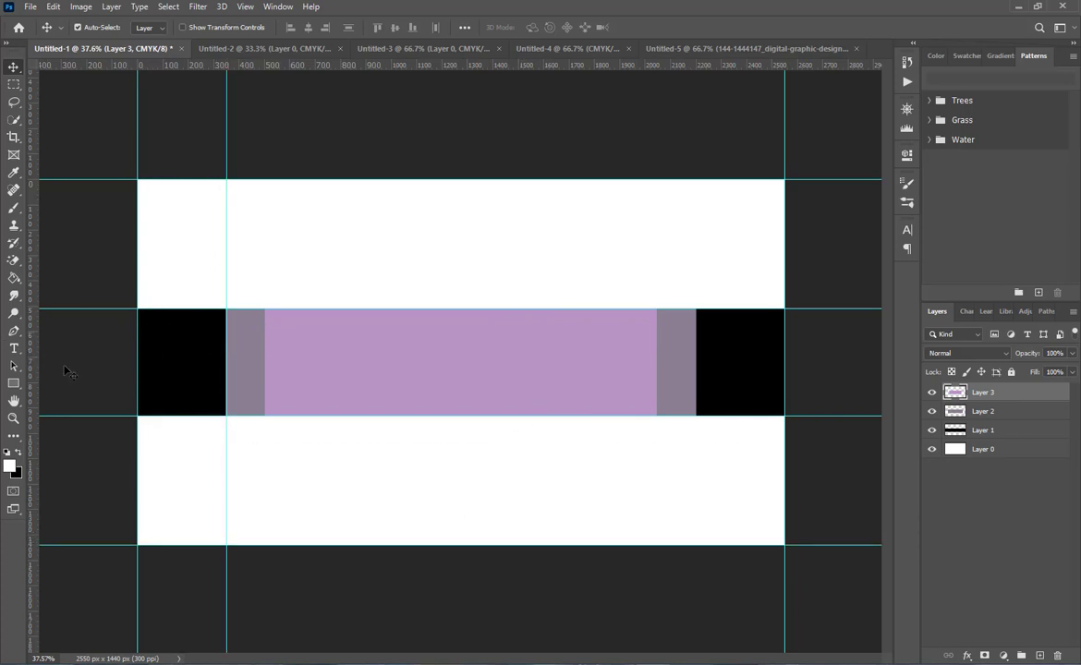
scroll(212, 381, "up", 5)
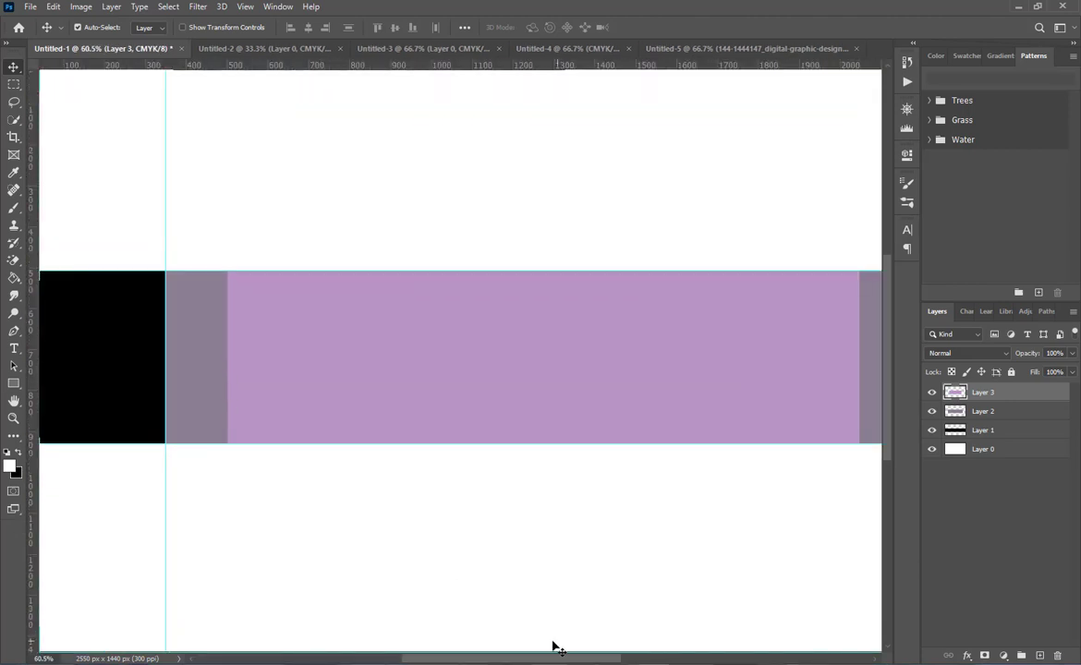
left_click_drag(534, 660, 552, 661)
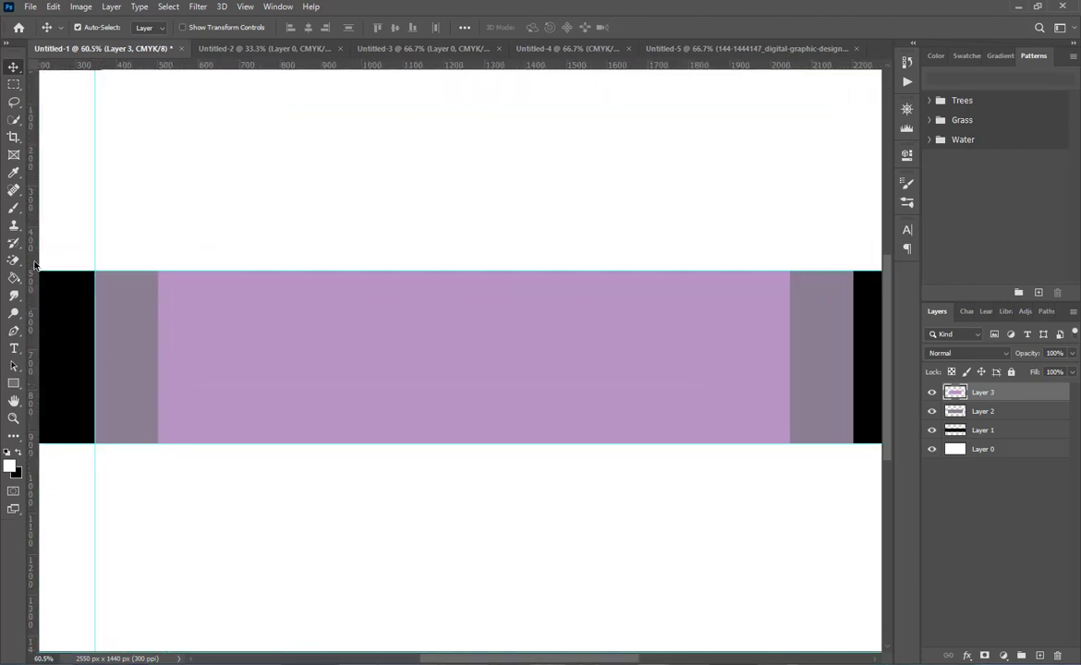
left_click_drag(35, 244, 790, 280)
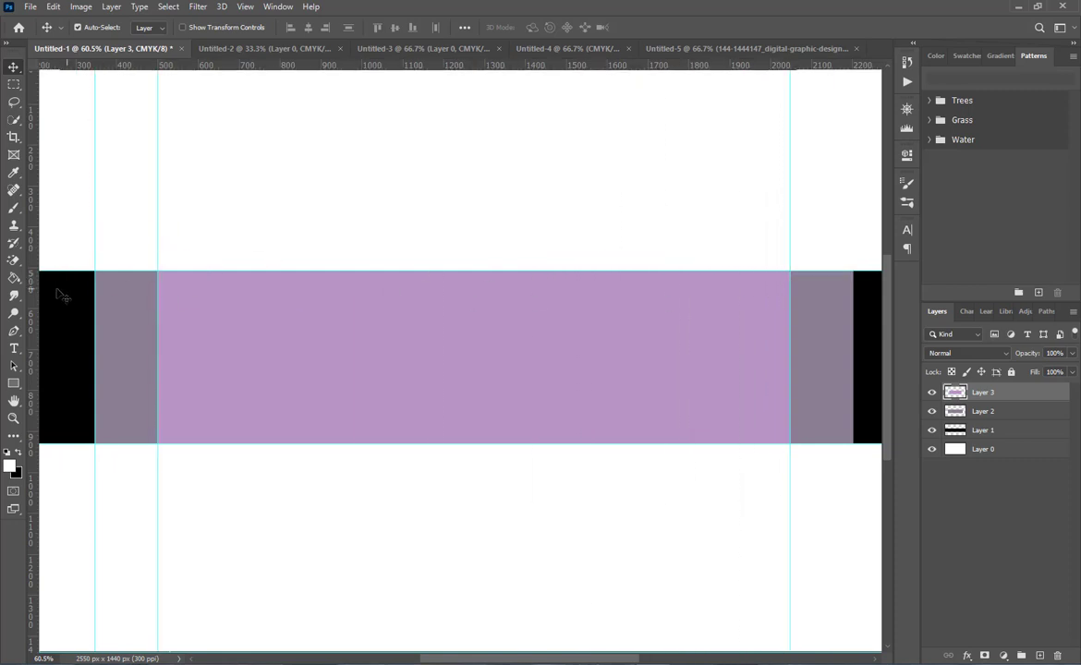
left_click_drag(32, 269, 854, 305)
scroll(561, 348, "down", 3)
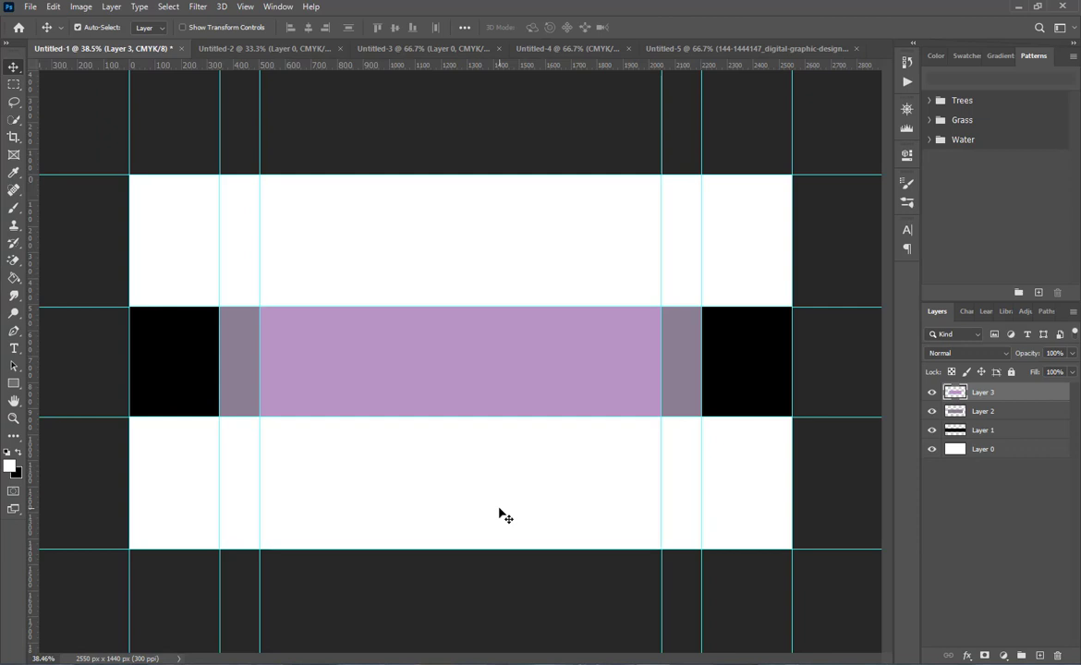
Step: Draw a triangular Pen tool shape about 1443 × 1440 px, from the lower canvas edge to the canvas's upper-right and lower-right corners
left_click(14, 331)
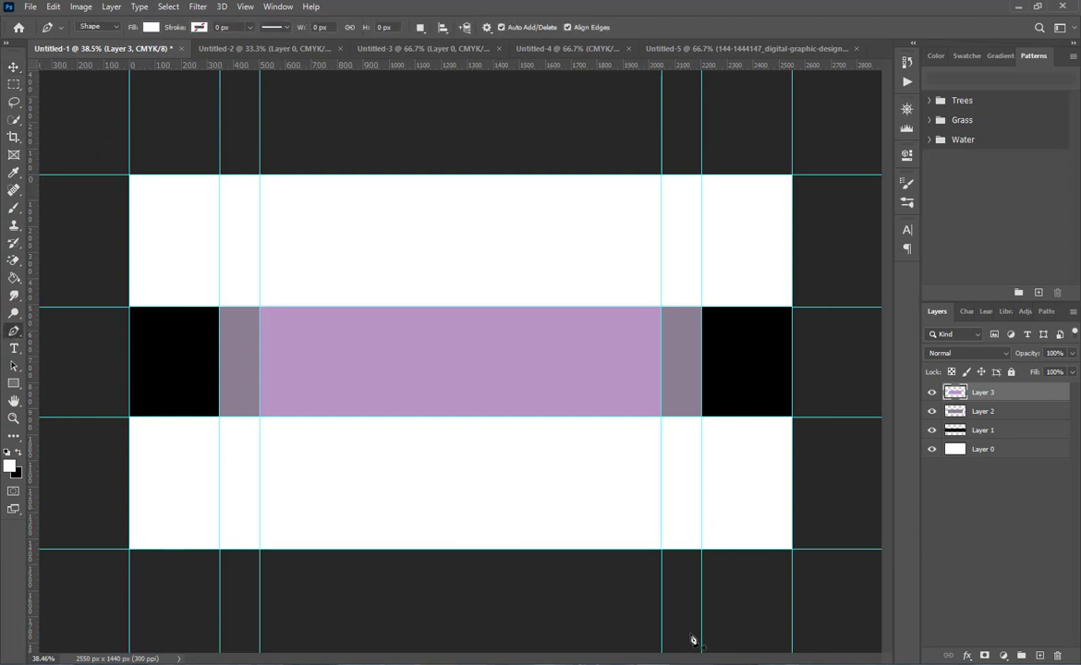
left_click(417, 550)
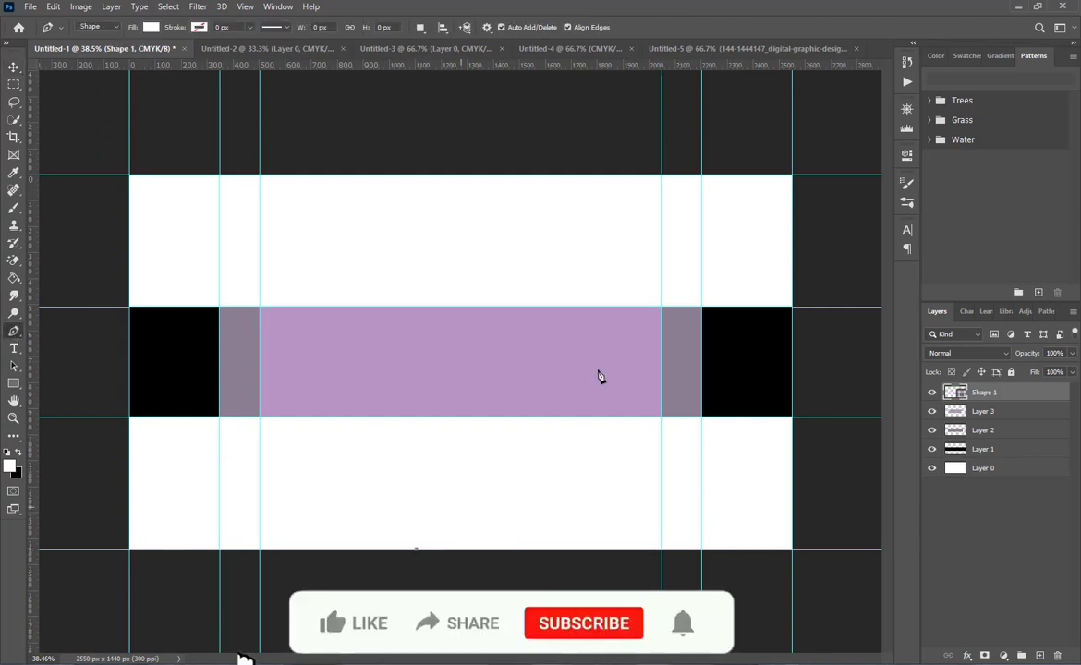
left_click(792, 177)
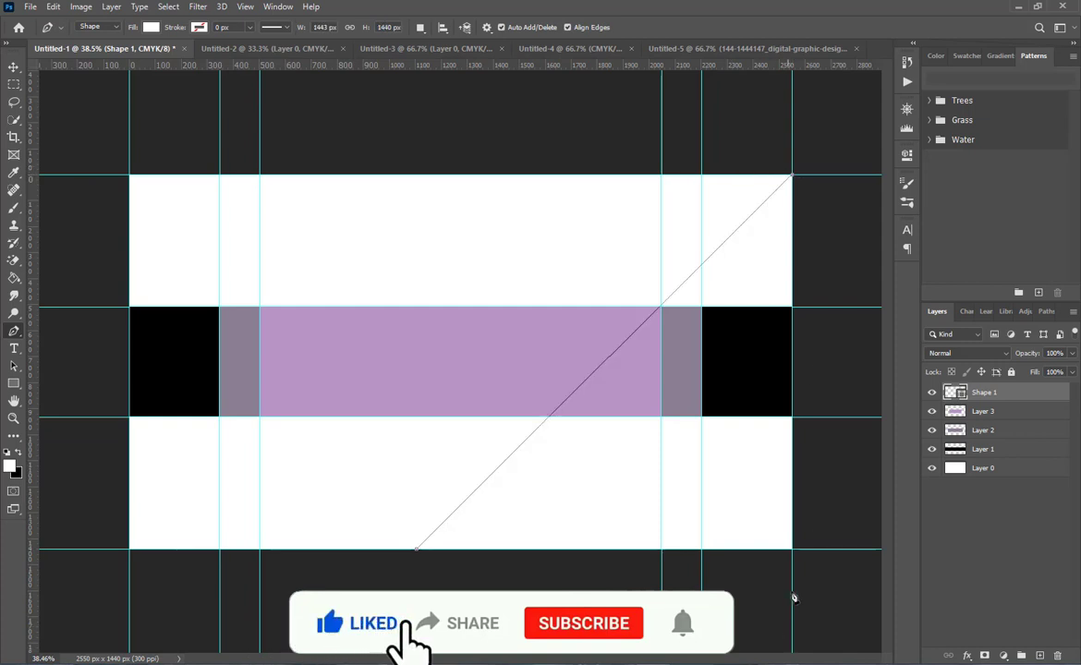
left_click(792, 549)
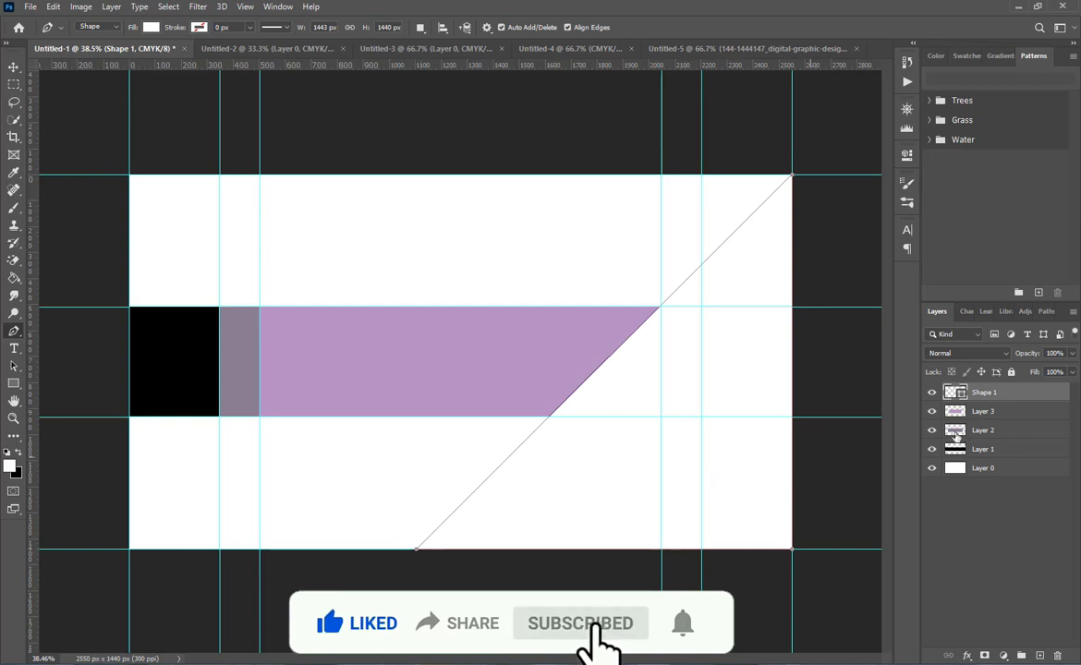
Step: Change the triangle shape's fill color to black
double_click(957, 394)
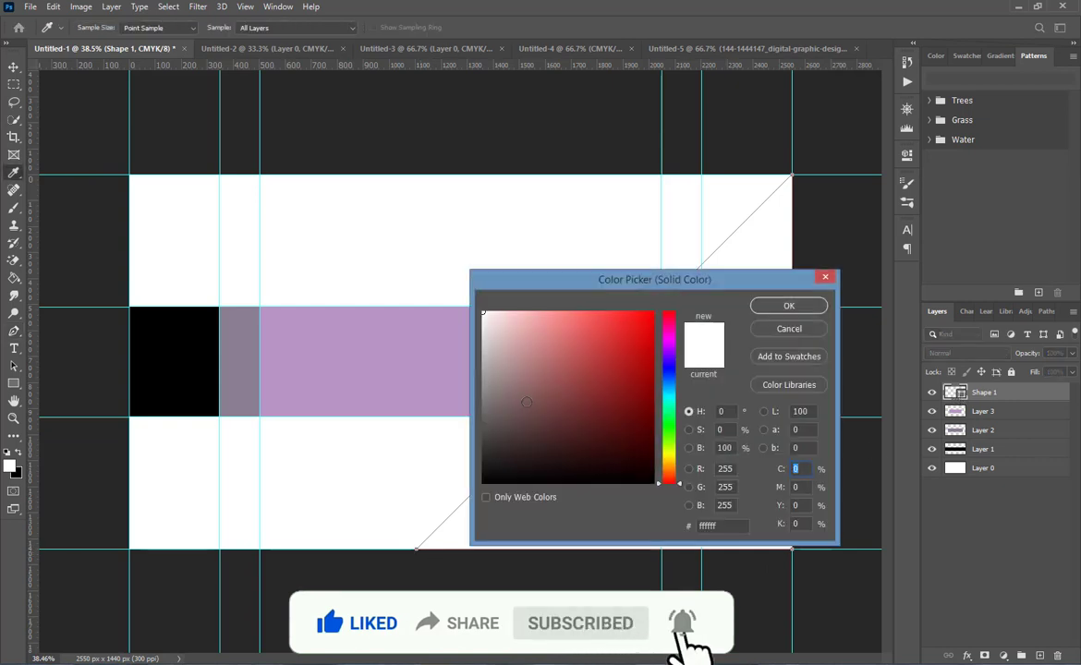
left_click_drag(512, 451, 419, 524)
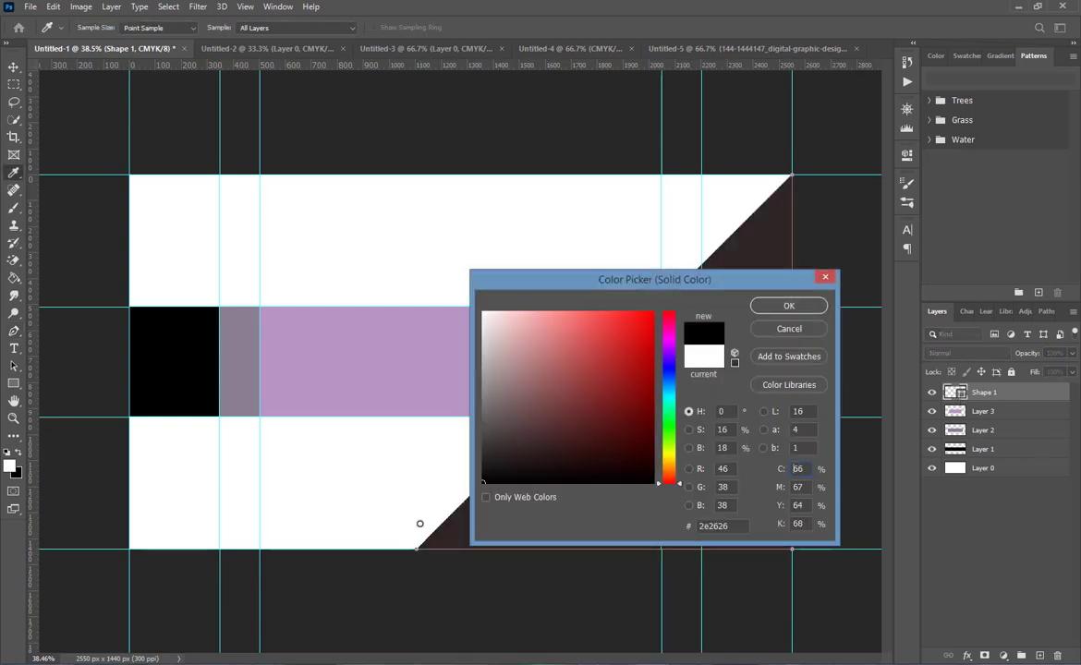
left_click(767, 307)
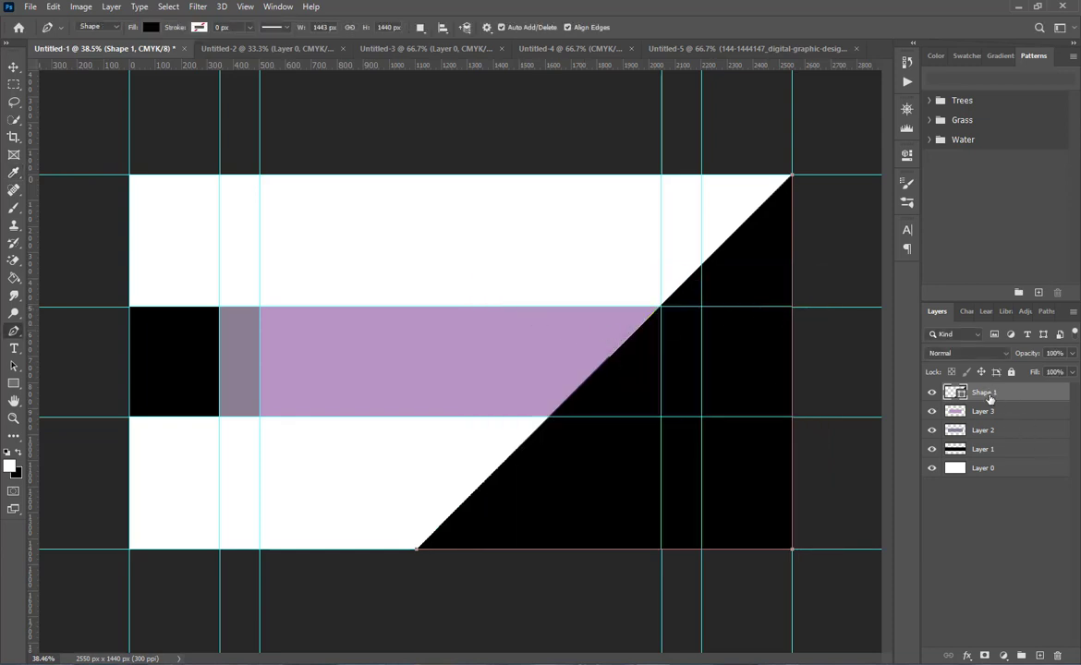
mouse_move(990, 398)
left_mouse_down()
mouse_move(990, 455)
mouse_move(990, 386)
left_mouse_up()
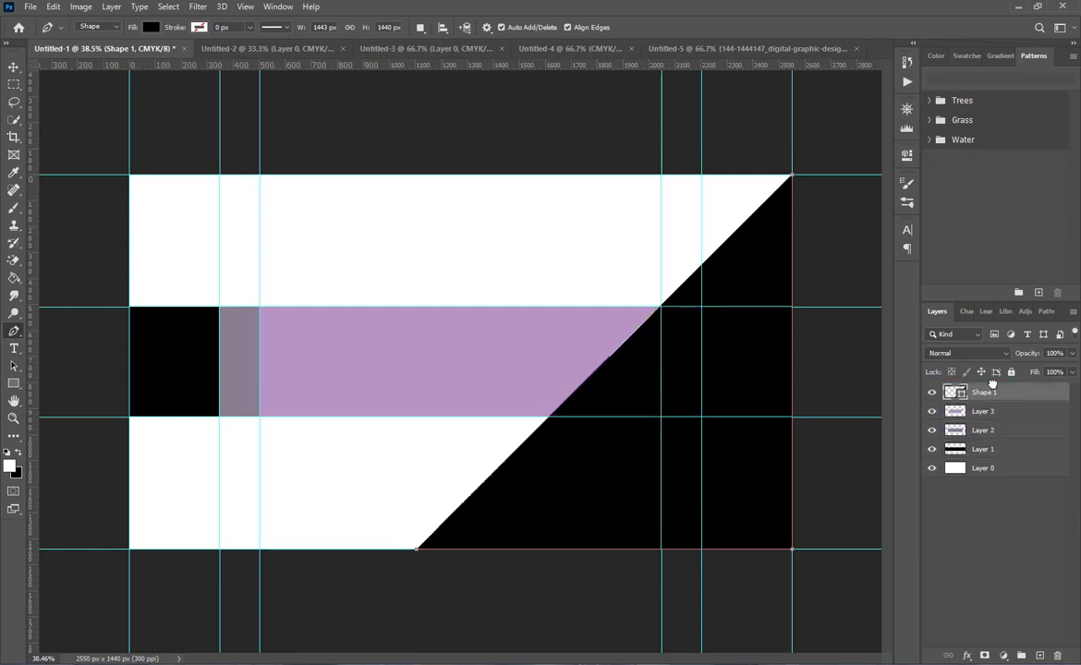
Step: Duplicate the black triangle shape layer
left_click(13, 67)
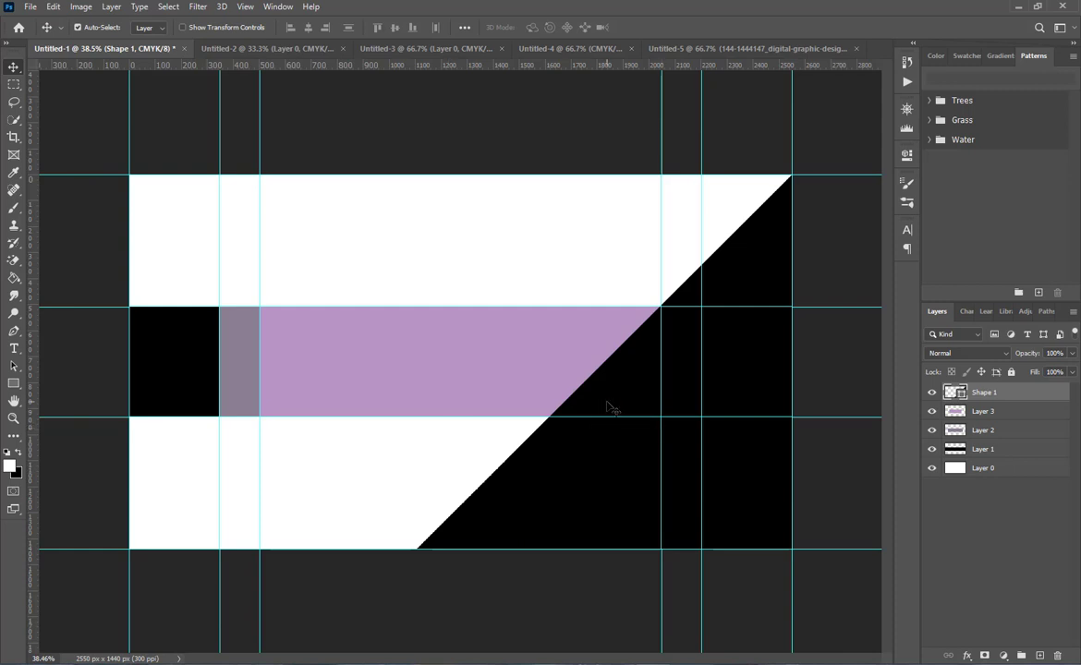
key("ctrl")
key("ctrl+j")
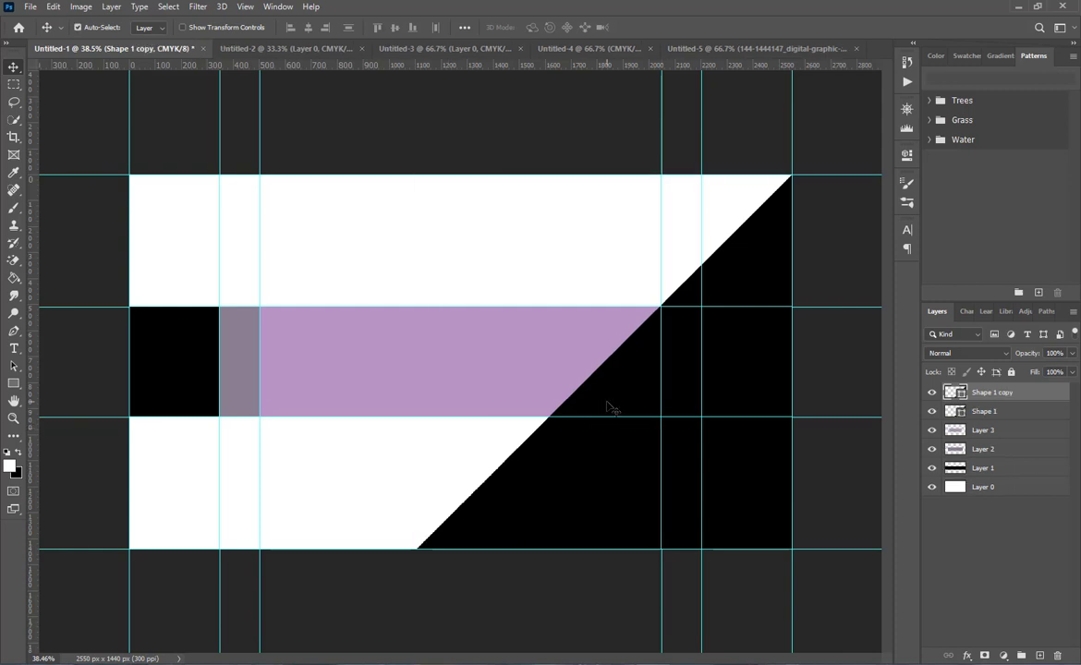
mouse_move(599, 393)
left_mouse_down()
mouse_move(595, 385)
mouse_move(604, 391)
left_mouse_up()
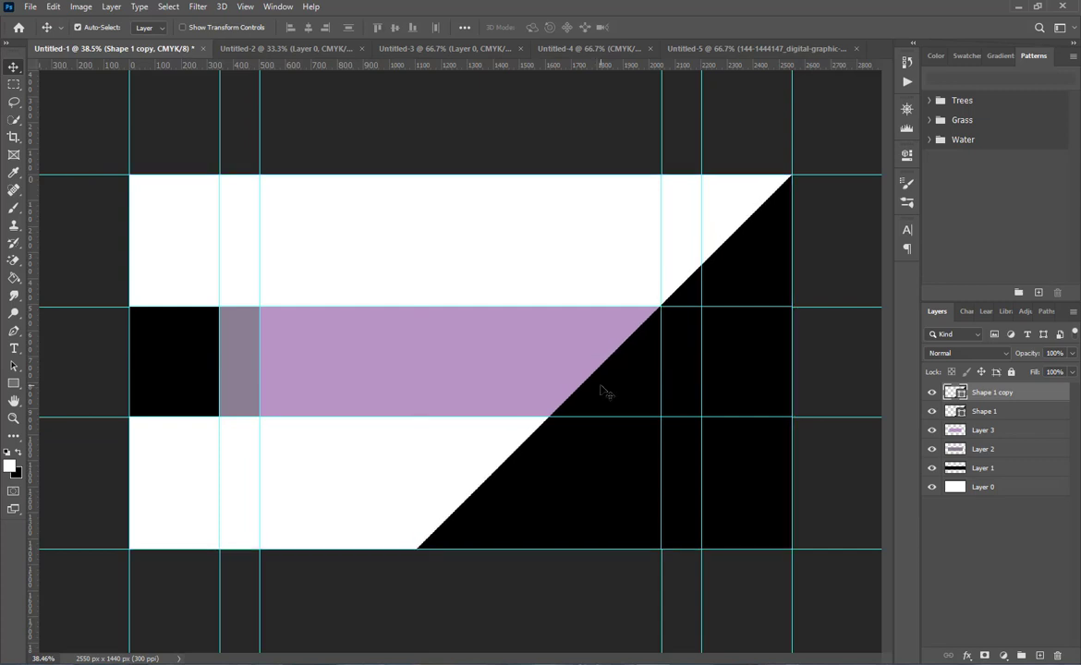
Step: Enlarge the duplicated triangle to about 135% and shift it left so that it extends past the original's diagonal edge
key("ctrl+t")
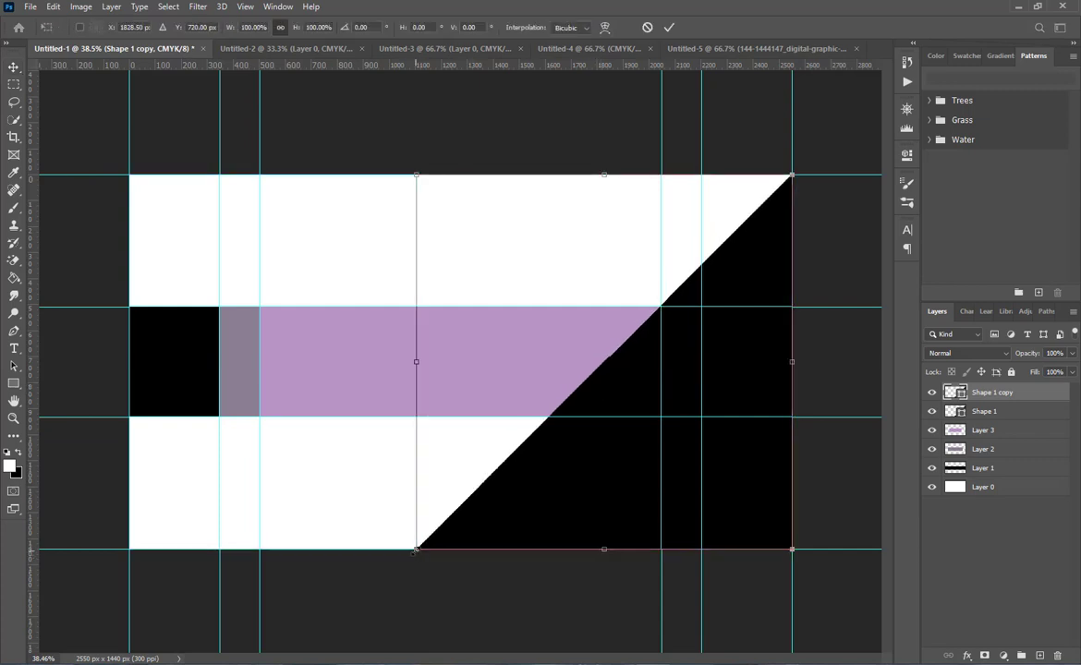
left_click_drag(416, 551, 325, 596)
left_click_drag(514, 495, 466, 494)
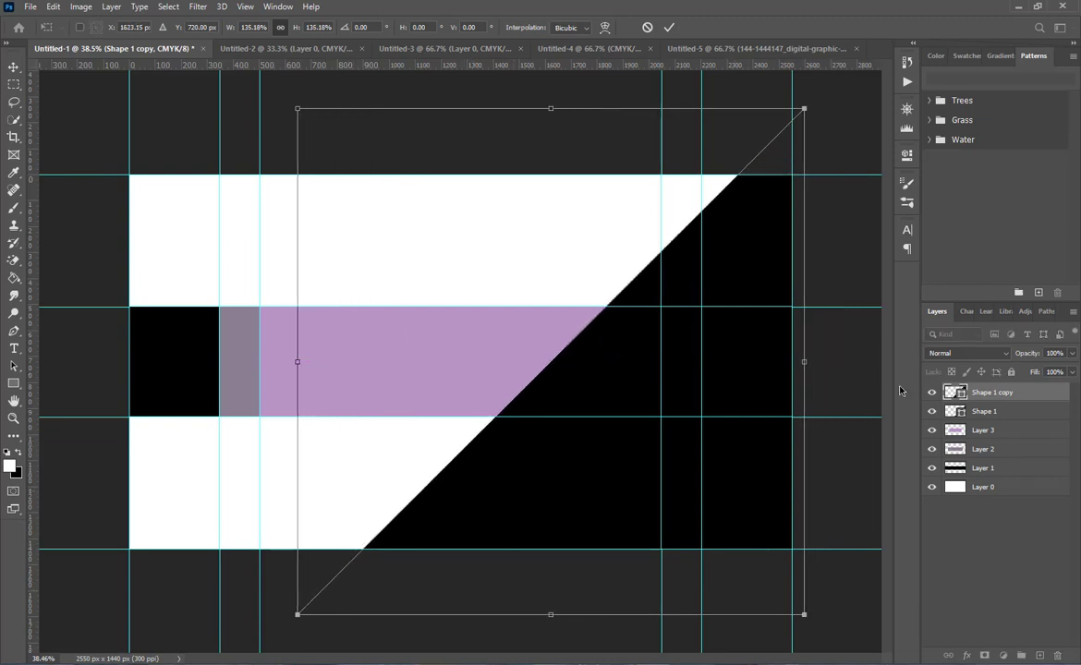
mouse_move(612, 388)
left_mouse_down()
mouse_move(596, 382)
mouse_move(601, 368)
mouse_move(605, 381)
left_mouse_up()
key("Return")
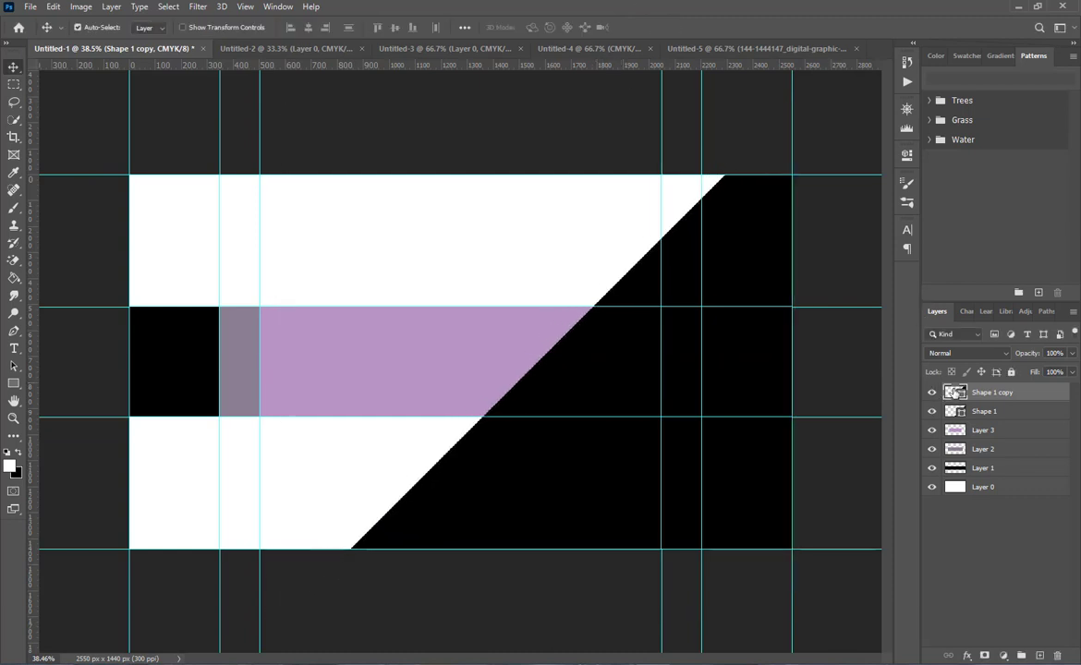
Step: Fill the enlarged triangle copy with green 469774 and move its layer below the black triangle
double_click(962, 395)
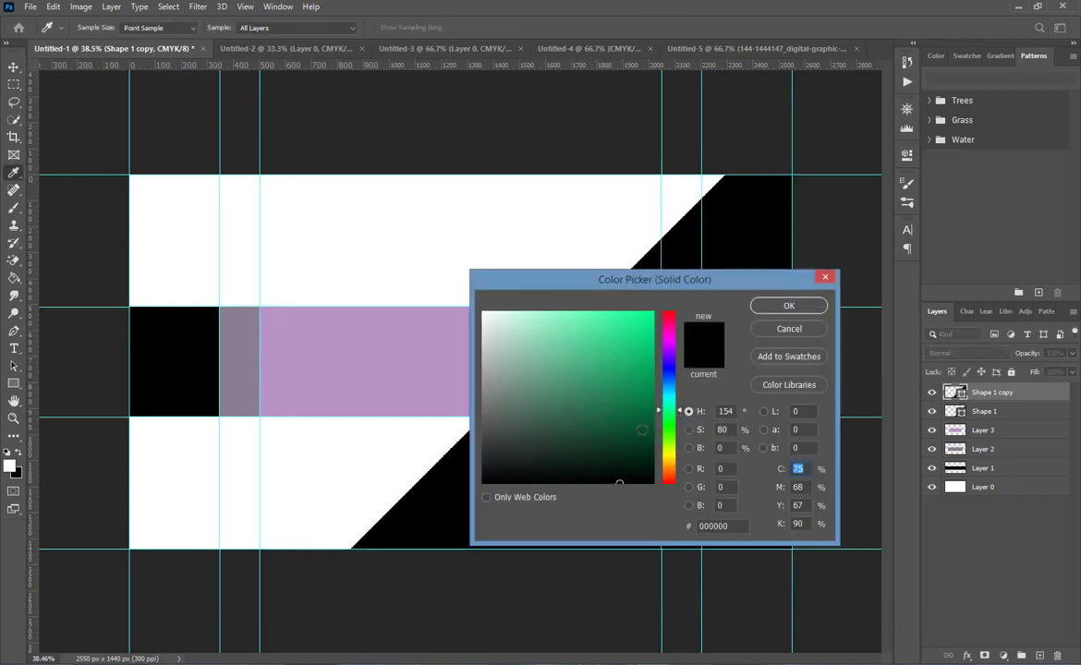
left_click(531, 355)
left_click(571, 352)
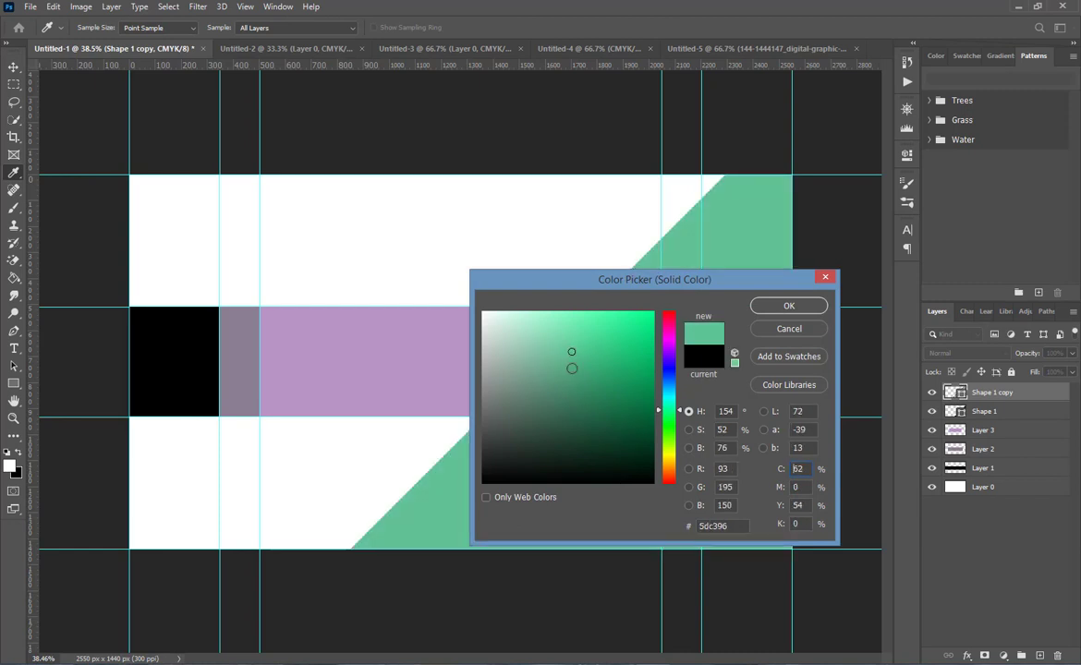
left_click(575, 381)
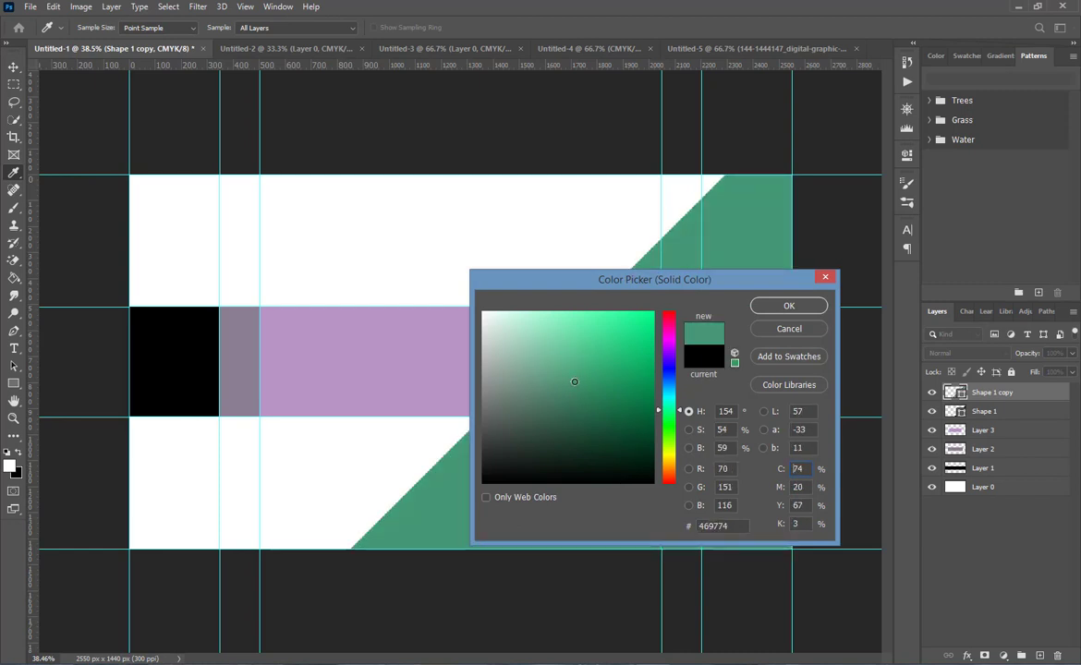
left_click(790, 306)
key("ctrl+bracketleft")
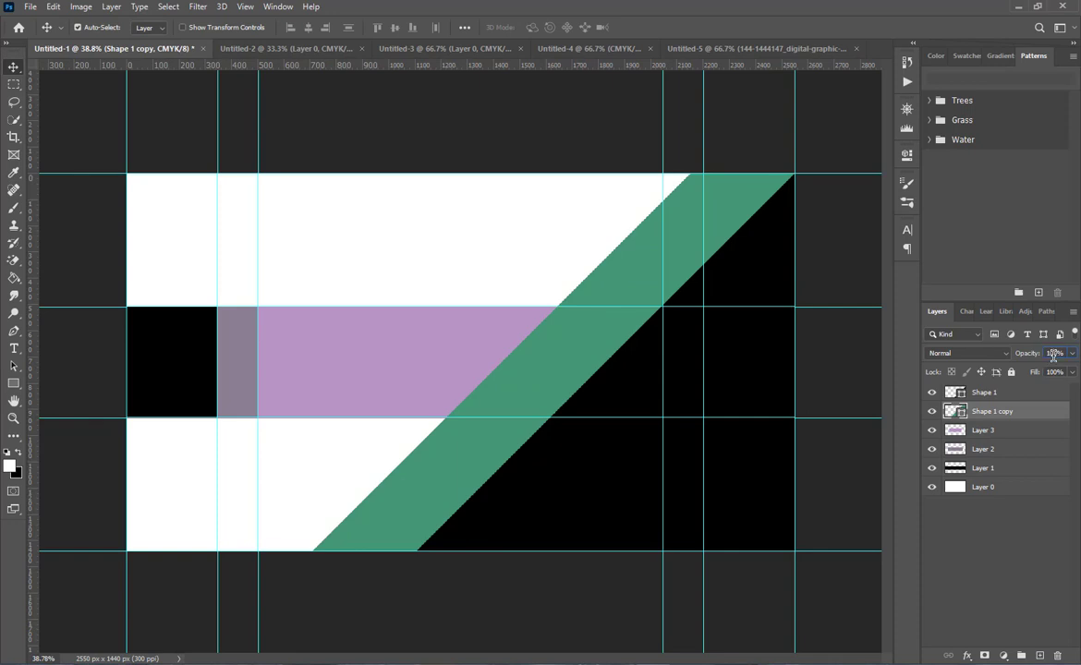
Step: Set the green triangle layer's opacity to 50% and its fill to about 85%, and deselect the layer
type("50")
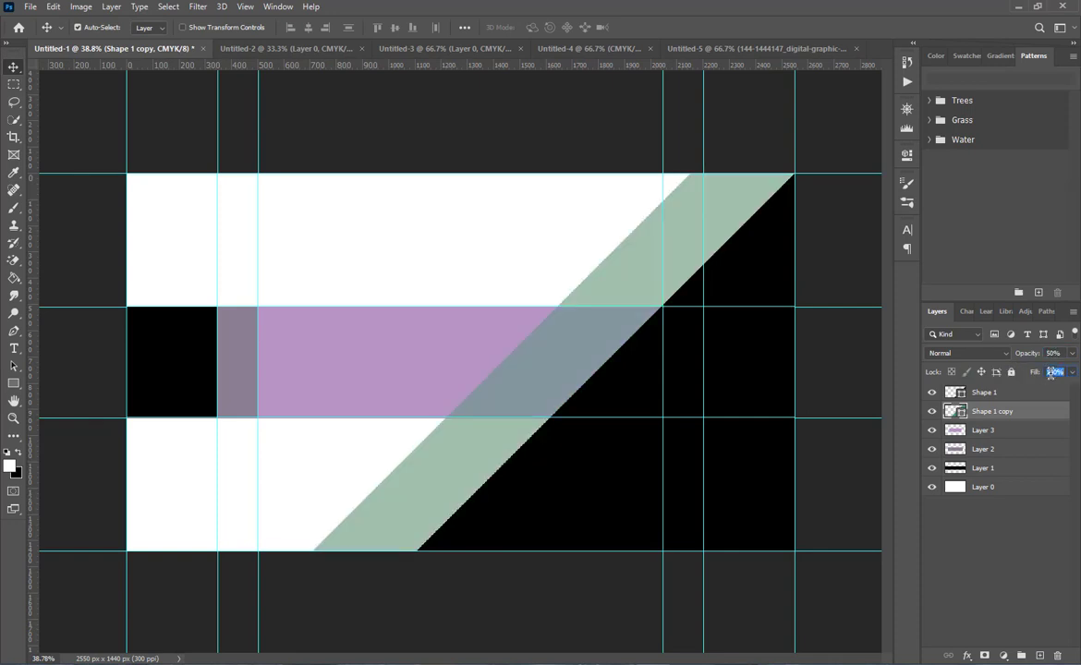
type("50")
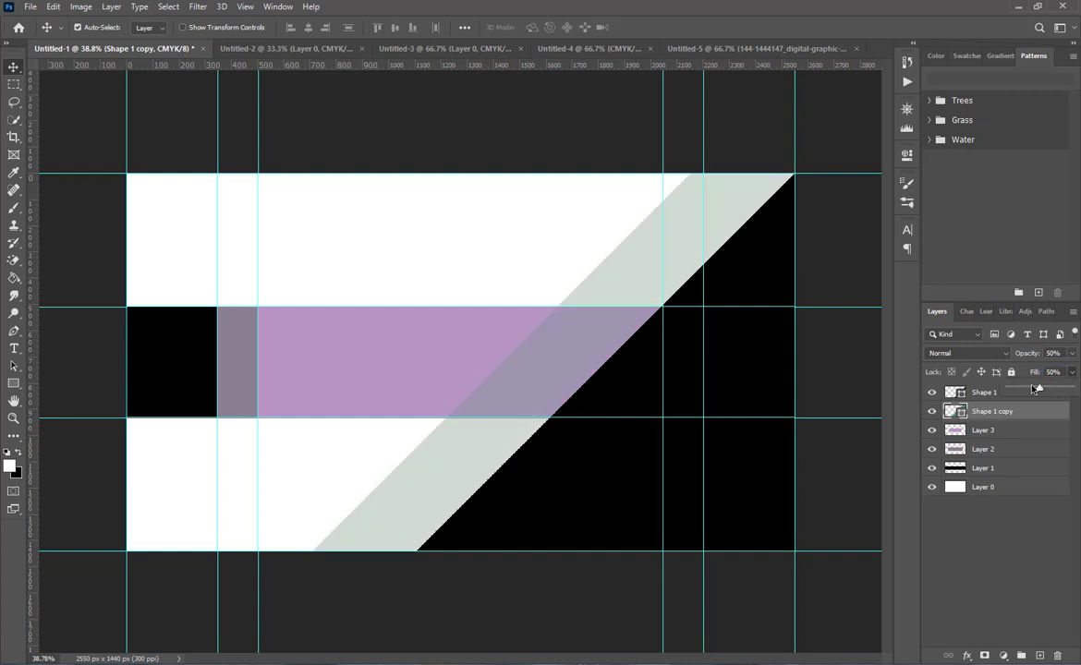
left_click_drag(1052, 389, 1063, 390)
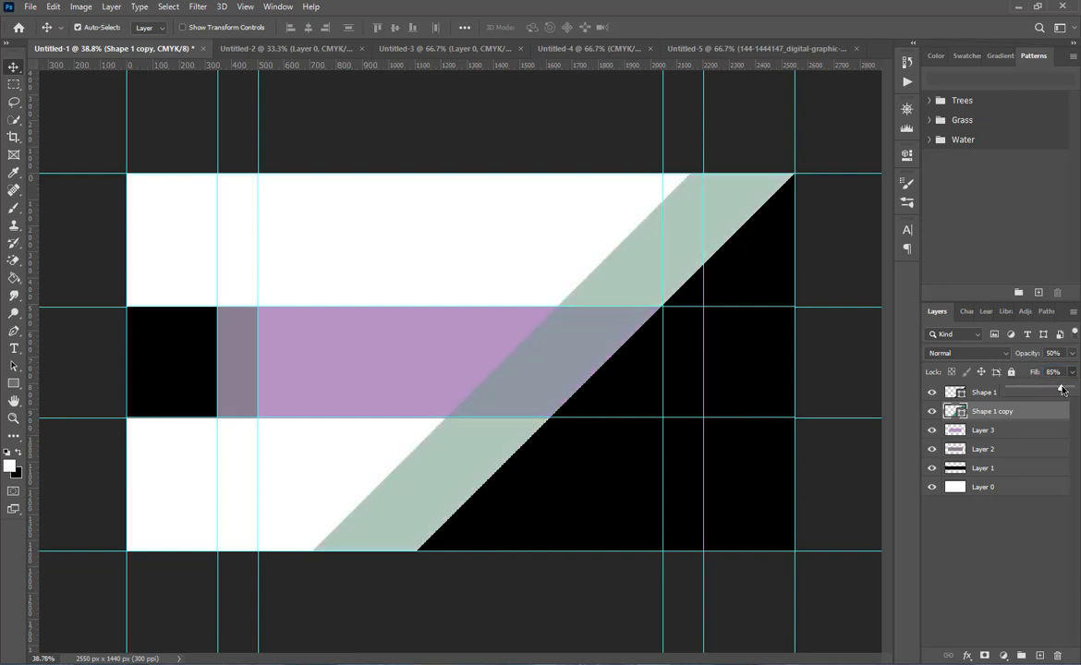
left_click(458, 598)
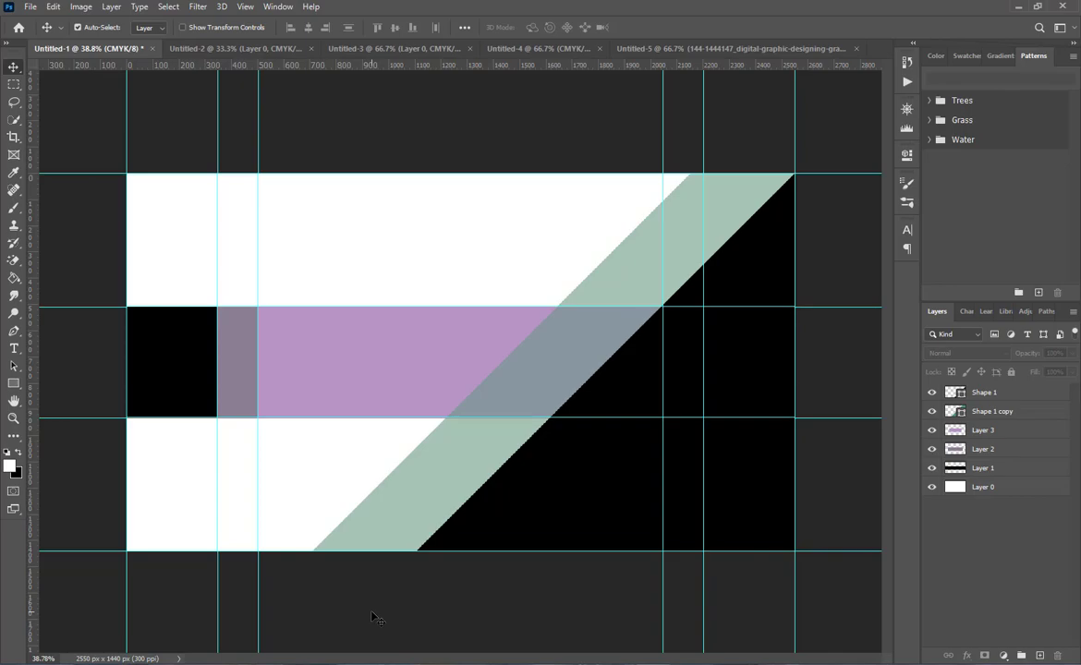
Step: Place the orange and blue triangle logo image from the Music folder onto the canvas
left_click(323, 664)
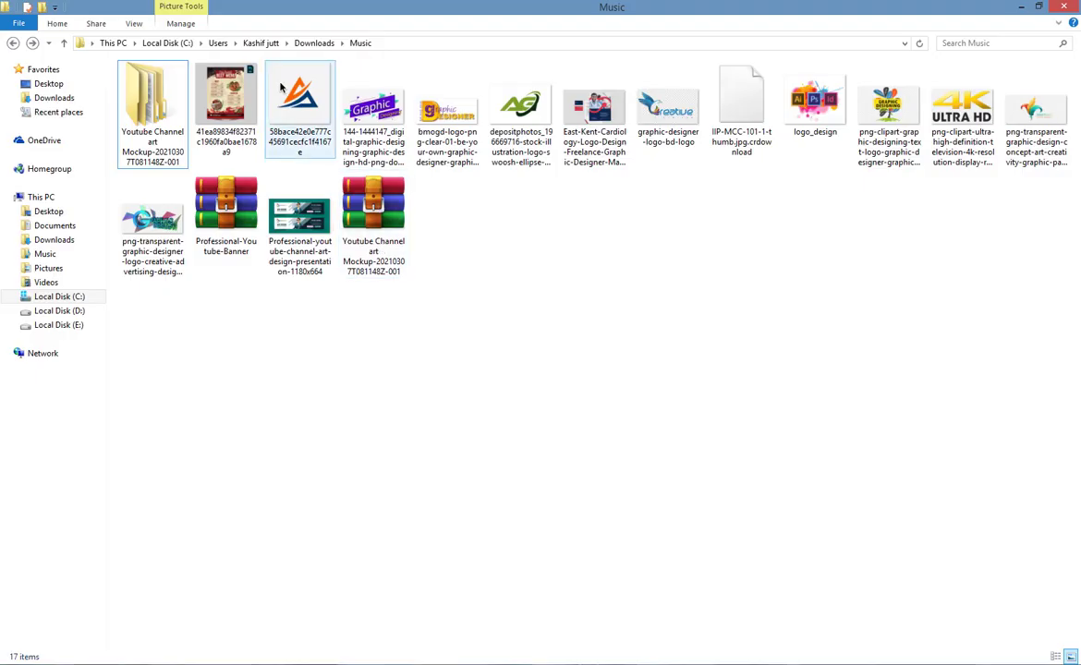
left_click_drag(280, 105, 396, 393)
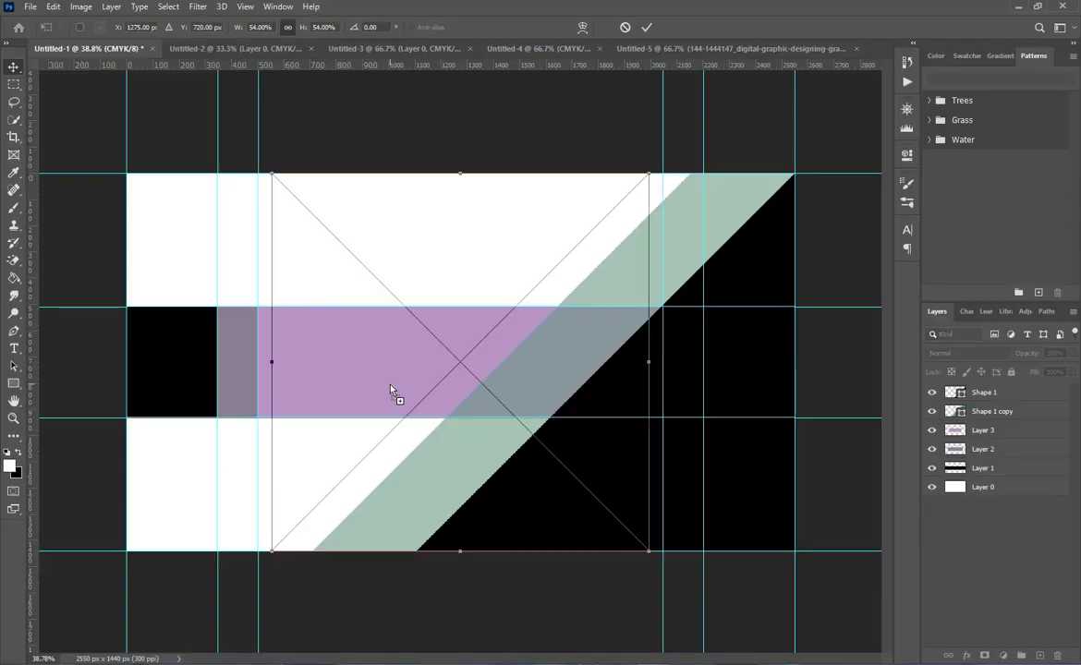
left_click(647, 26)
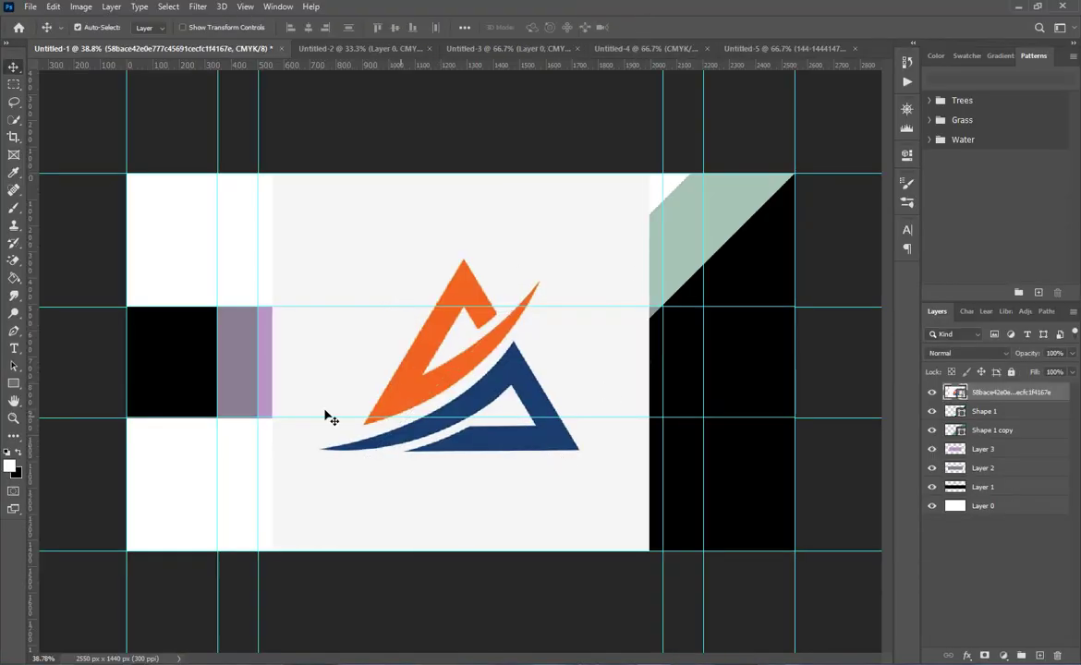
Step: Erase the light grey background around the placed logo with the Magic Eraser
left_click(13, 277)
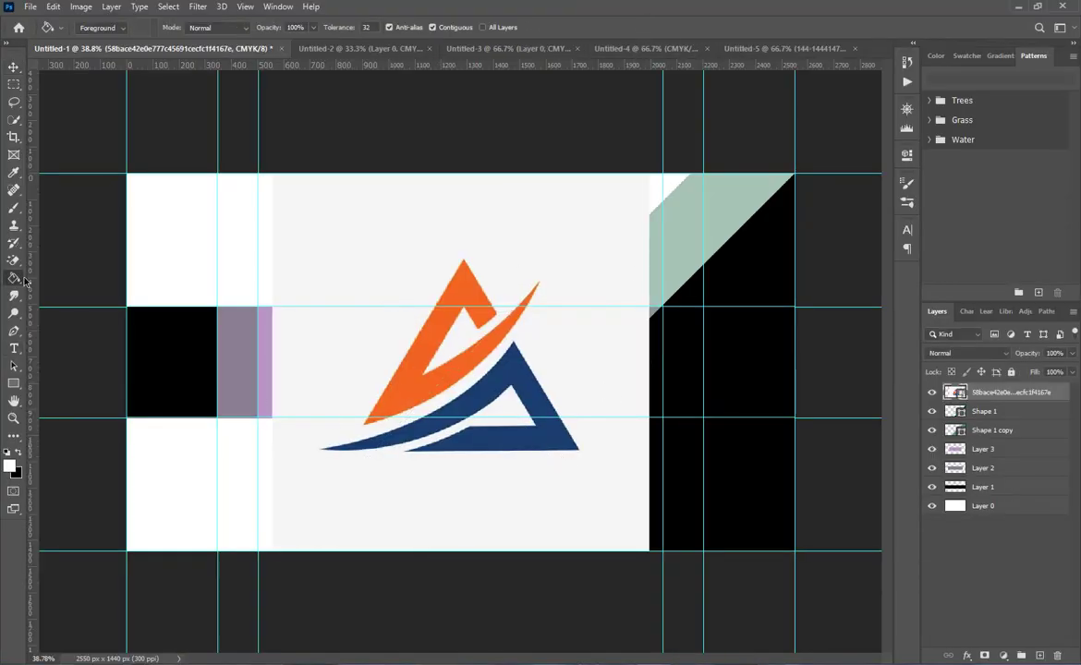
left_click(459, 344)
left_click(521, 260)
left_click(13, 262)
left_click(374, 357)
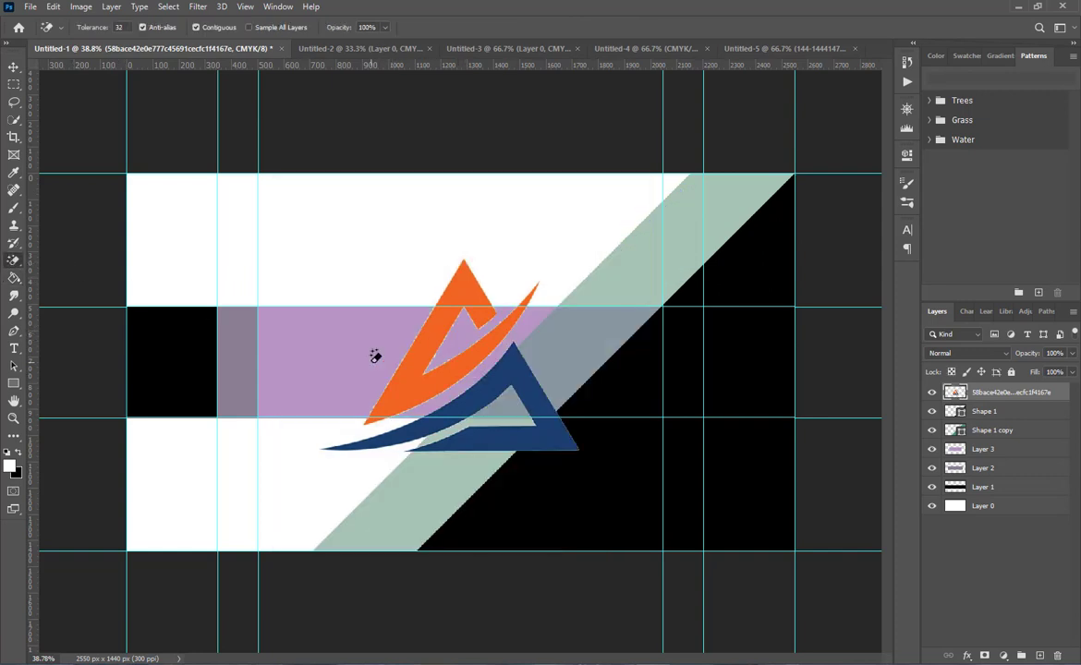
Step: Scale the triangle logo to about 32.5% and place it at the upper-left corner of the central safe area
left_click(13, 71)
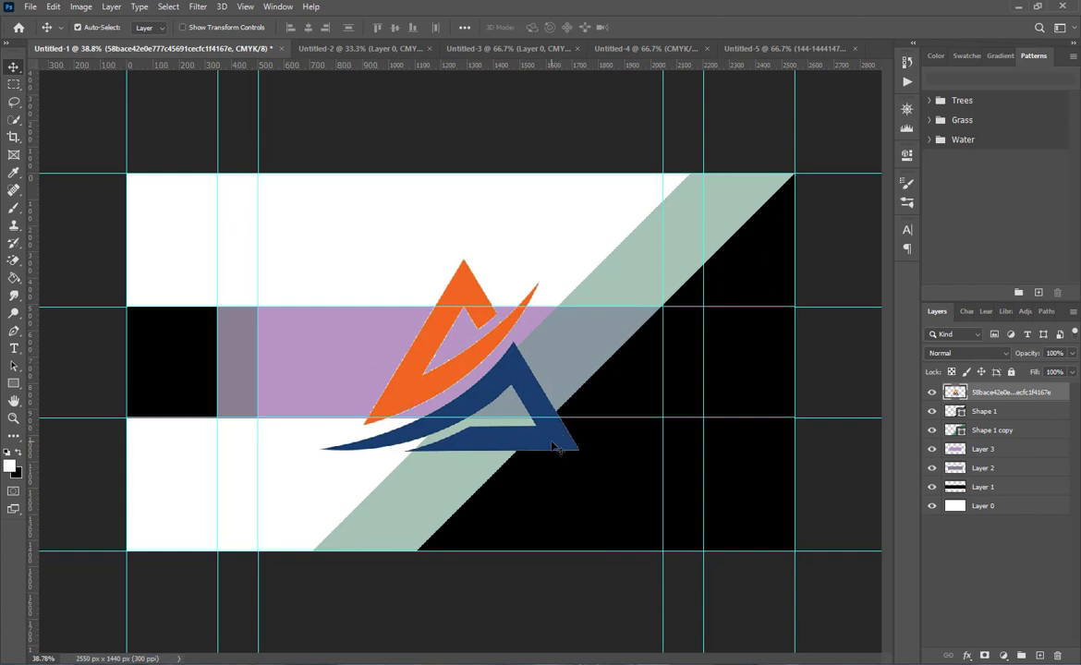
key("ctrl+t")
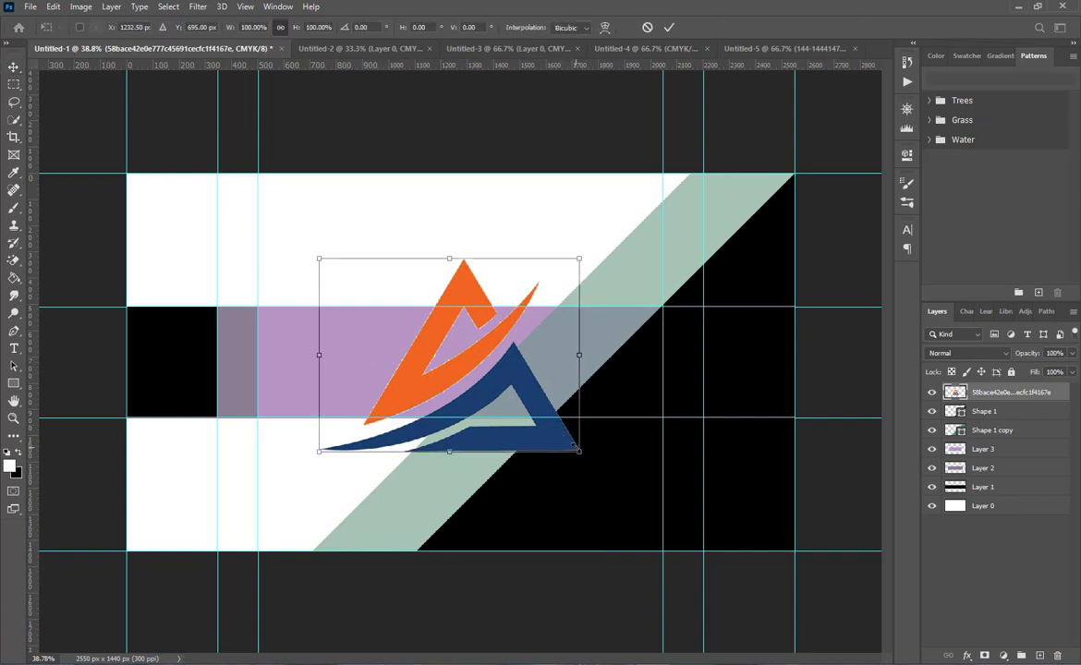
left_click_drag(579, 451, 268, 343)
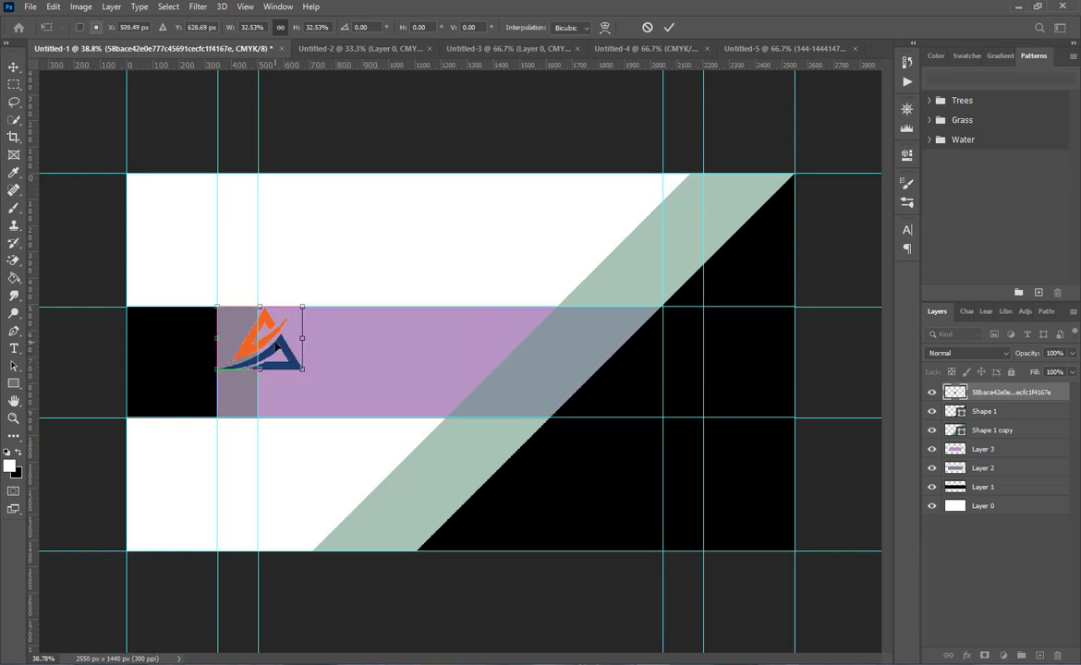
left_click(670, 28)
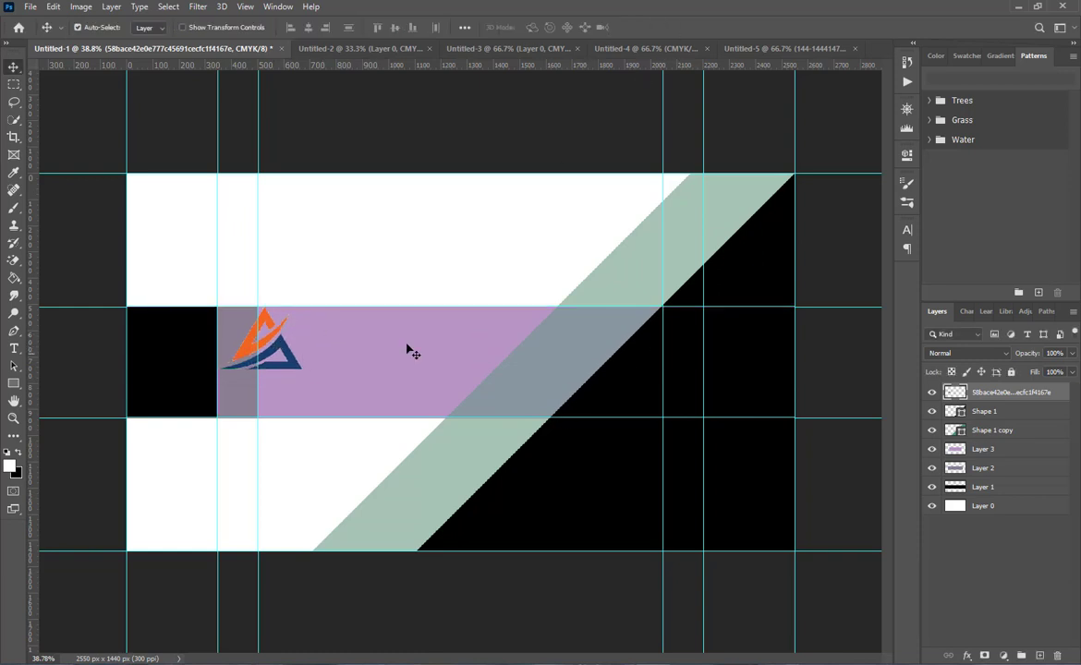
Step: Draw a white (ffffff) Pen shape, about 2189 × 1497 px, covering the canvas left of the green diagonal stripe
left_click(14, 330)
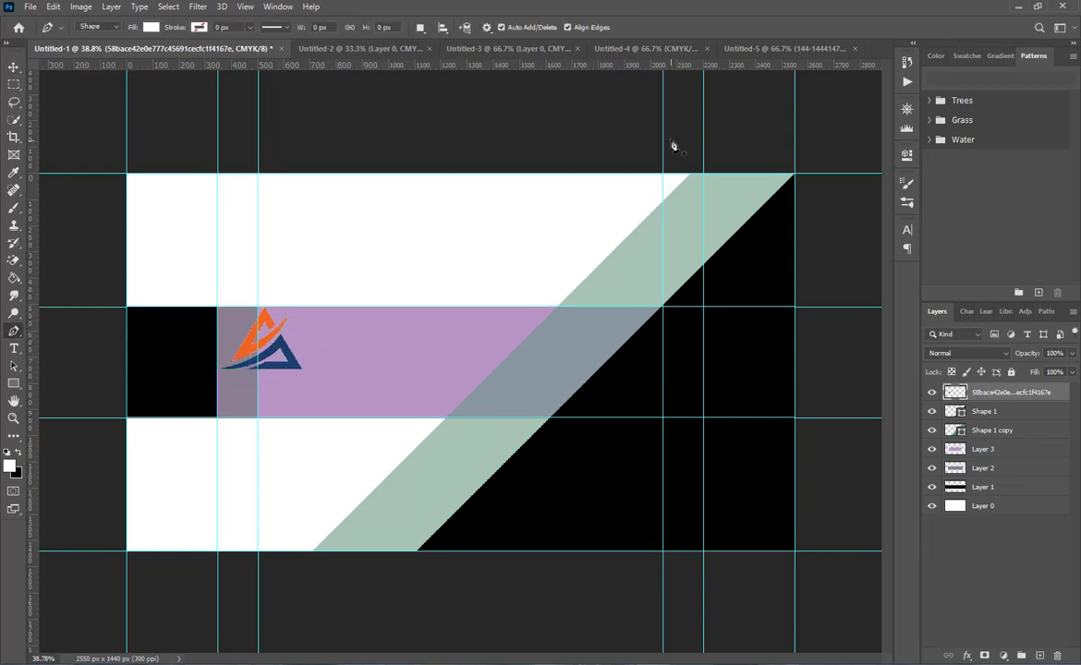
left_click(692, 174)
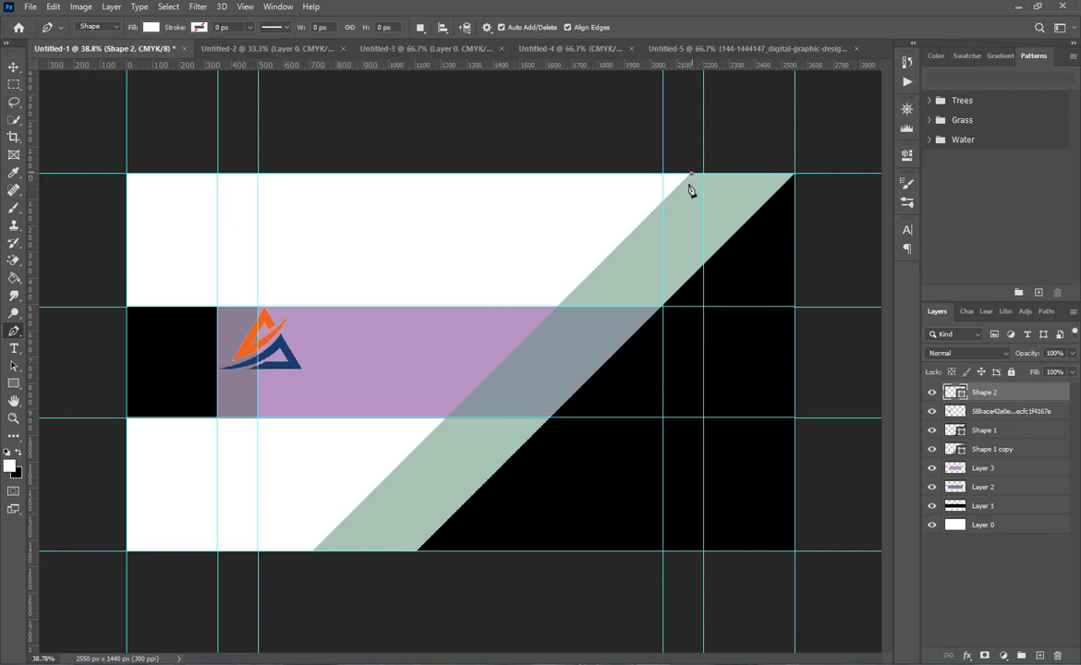
left_click(308, 555)
left_click(118, 565)
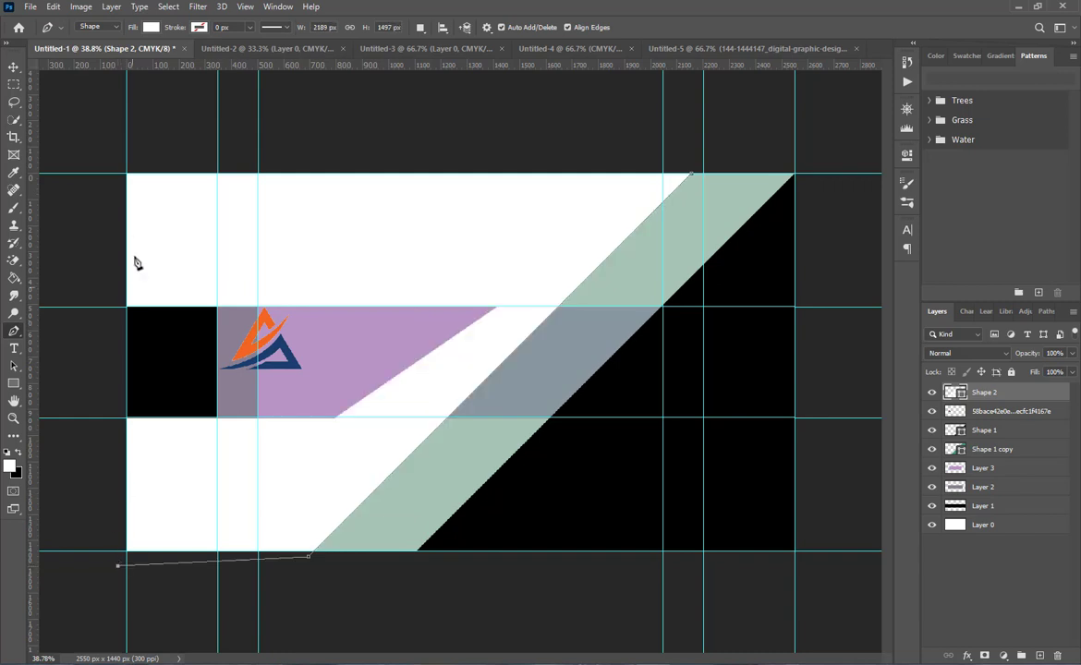
left_click(127, 173)
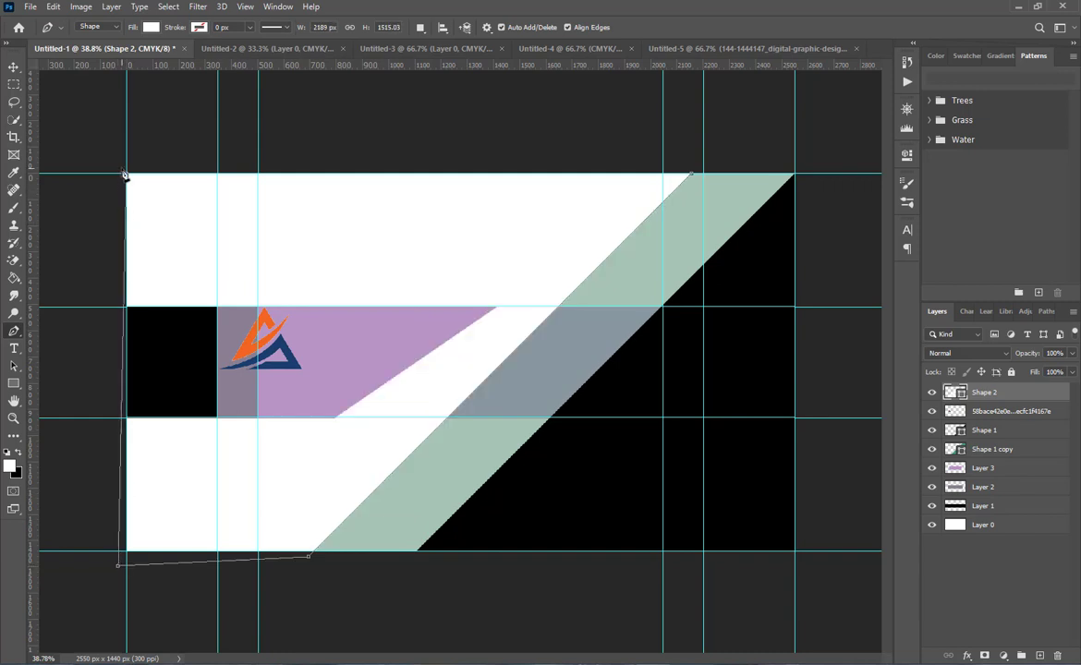
left_click(693, 175)
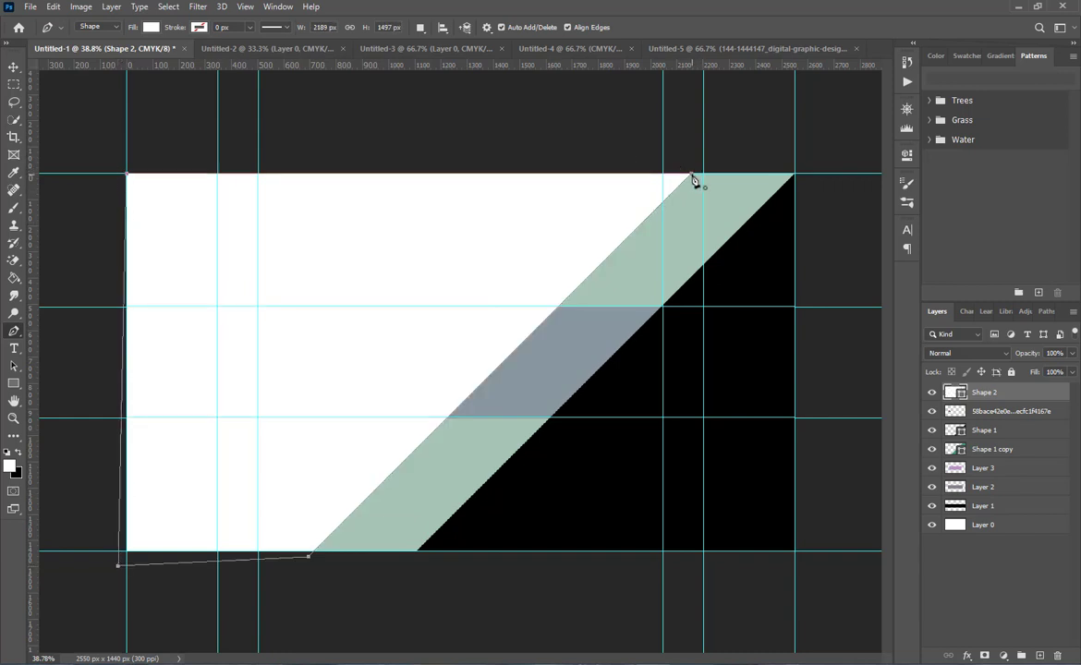
double_click(956, 393)
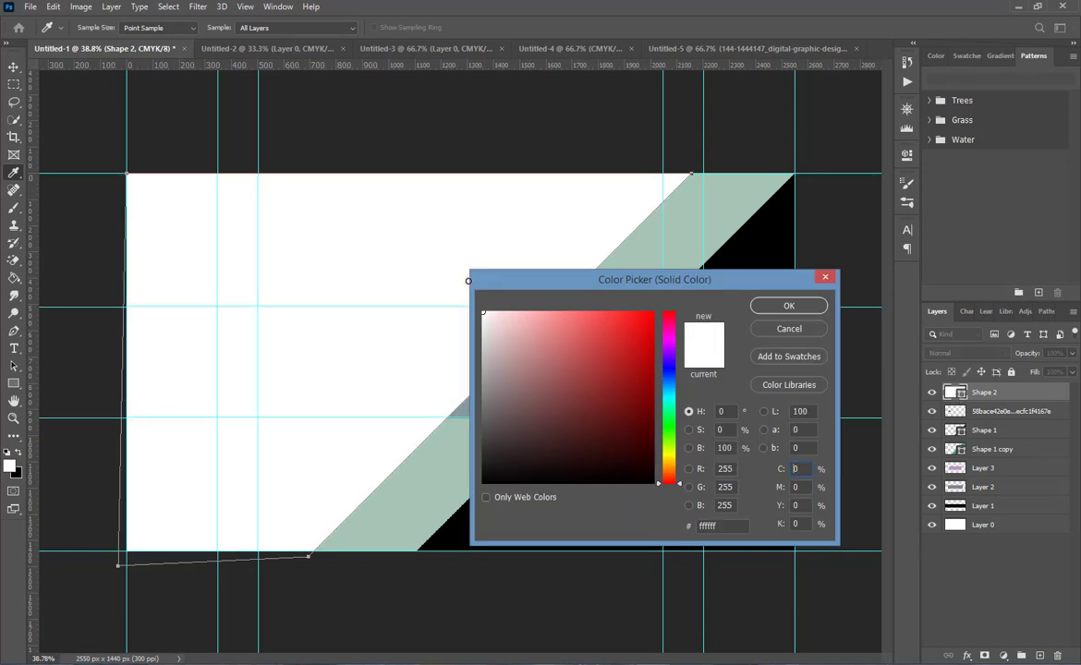
left_click(788, 305)
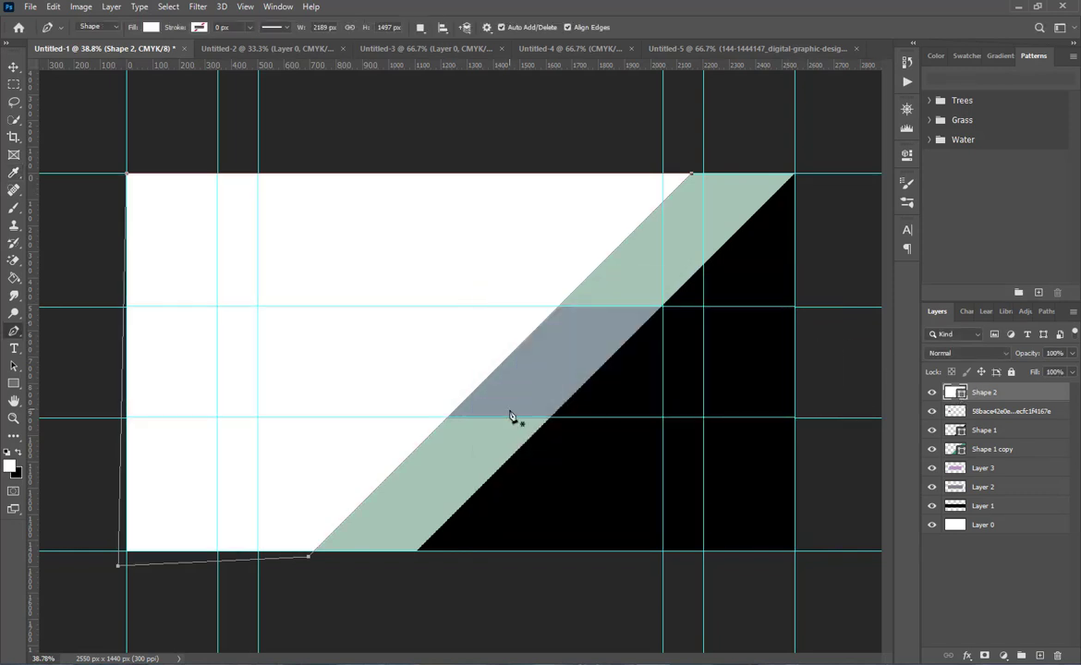
Step: Move the triangle logo's layer above the white shape and shift the logo left across the 350 px guide
key("v")
left_click_drag(991, 417, 988, 388)
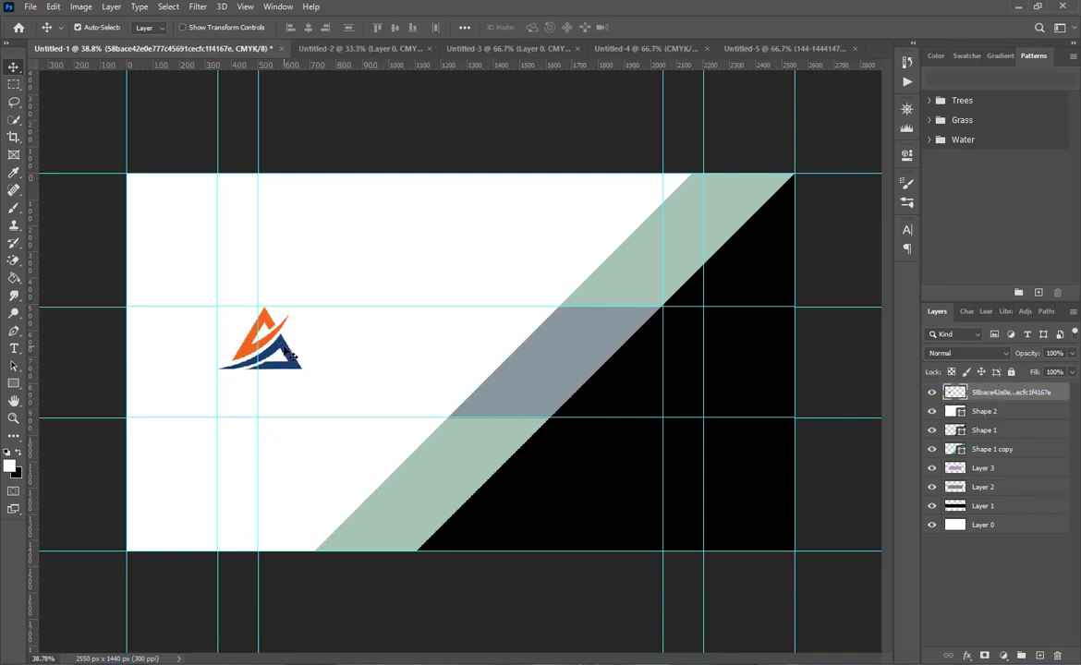
left_click_drag(289, 355, 251, 349)
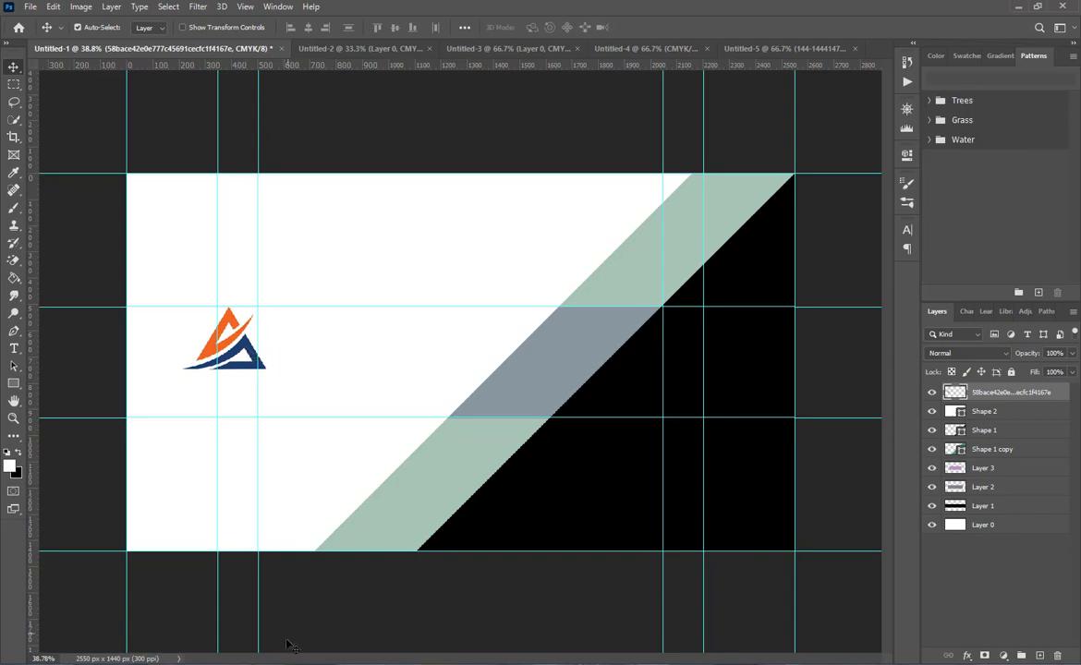
Step: Place the purple Graphic Designing image from the Music folder onto the canvas
mouse_move(234, 662)
left_click(365, 601)
left_click(359, 358)
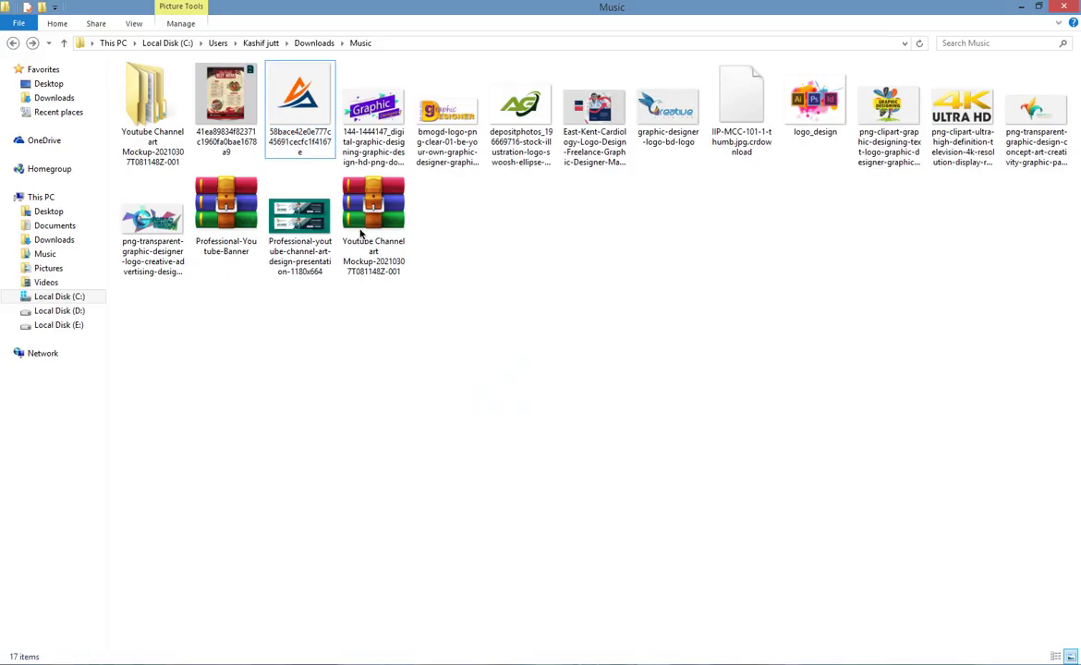
left_click_drag(377, 124, 467, 432)
left_click(647, 27)
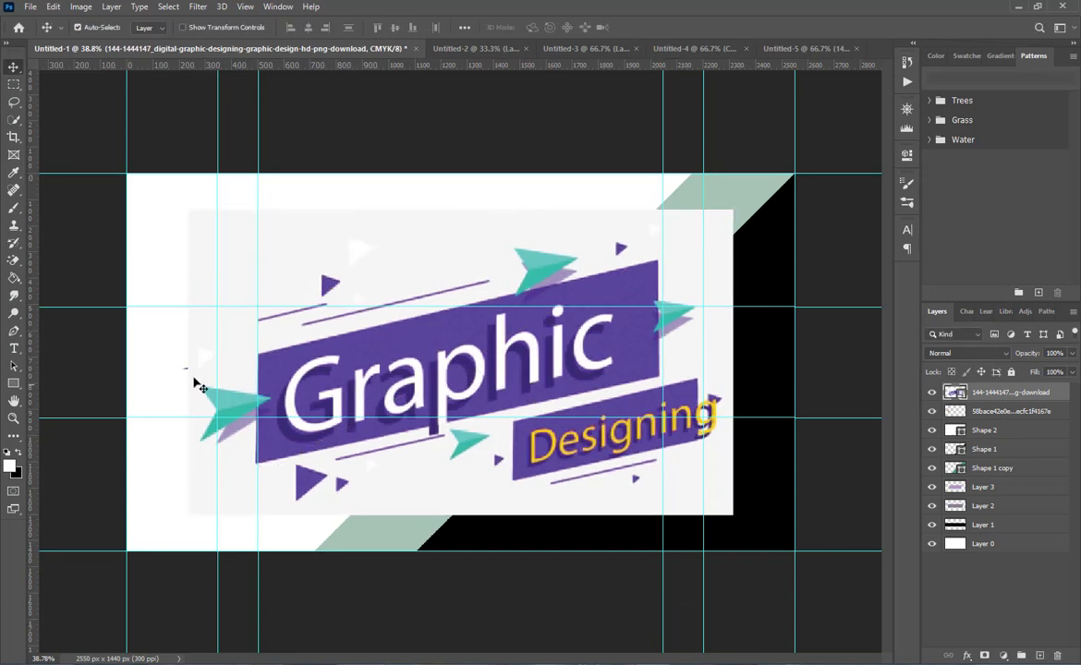
Step: Rasterize the Graphic Designing image and erase its light grey background with the Magic Eraser
key("w")
left_click(279, 307)
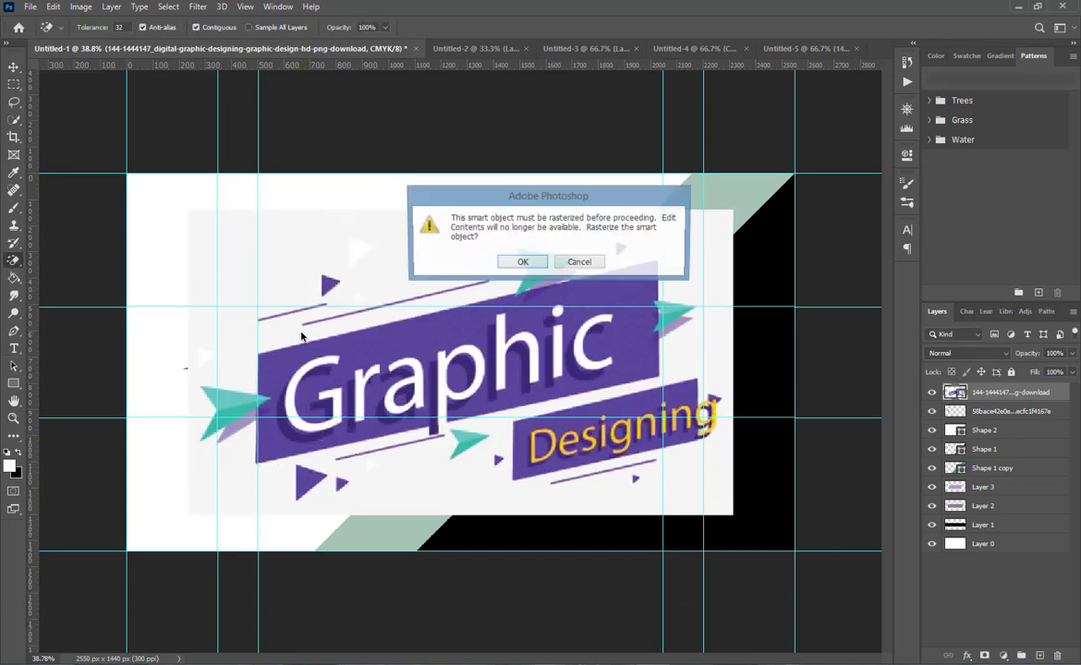
left_click(518, 263)
key("Delete")
Step: Scale the Graphic Designing image down to the triangle logo's height and place it directly right of that logo
key("ctrl+t")
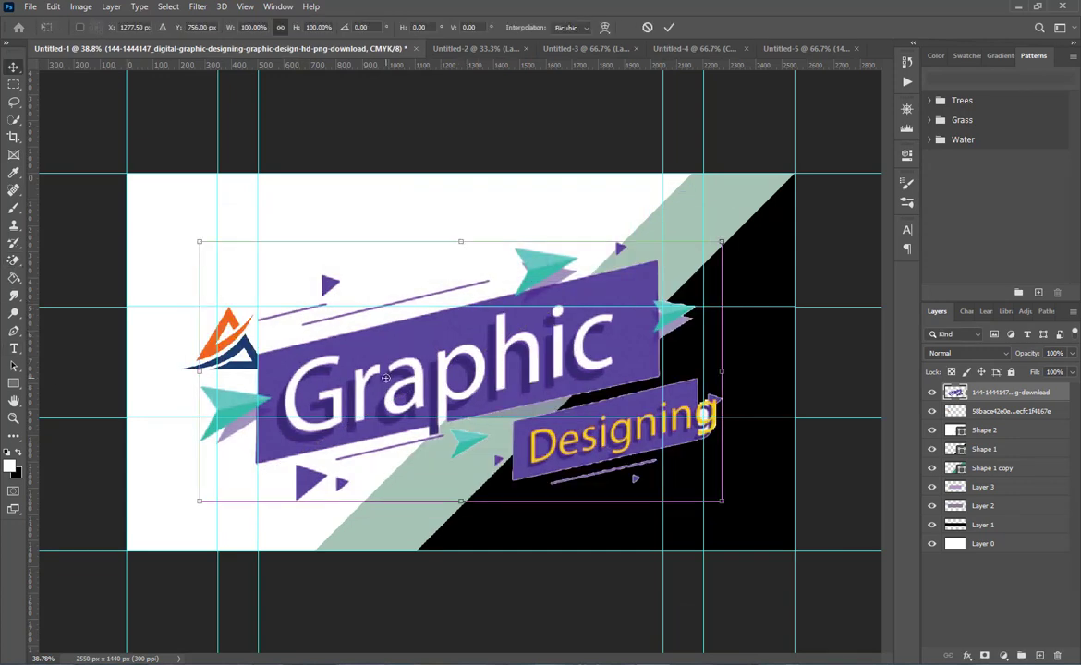
left_click_drag(720, 498, 408, 313)
key("Return")
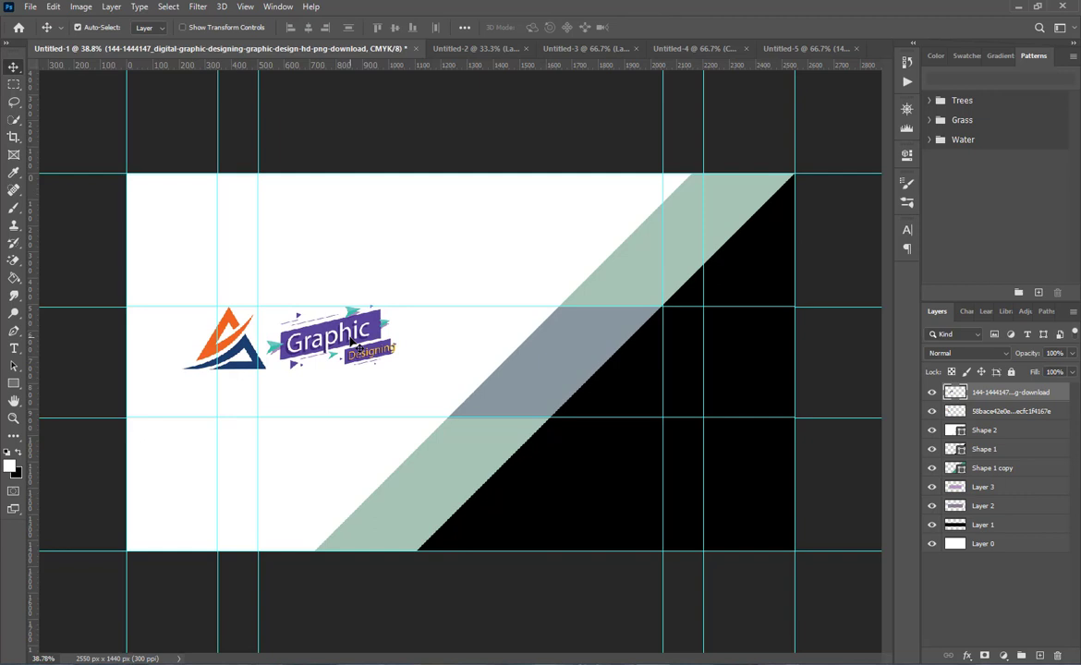
left_click_drag(354, 344, 355, 348)
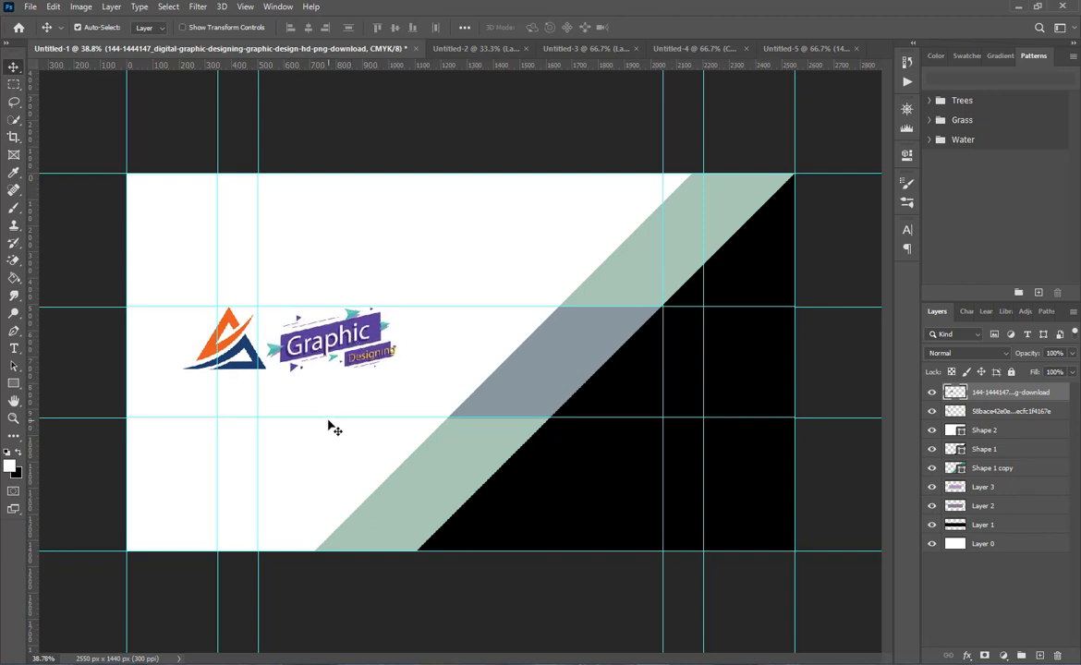
Step: Change the fill of the green diagonal stripe on the Shape 1 copy layer to bright blue 009cff
left_click(13, 349)
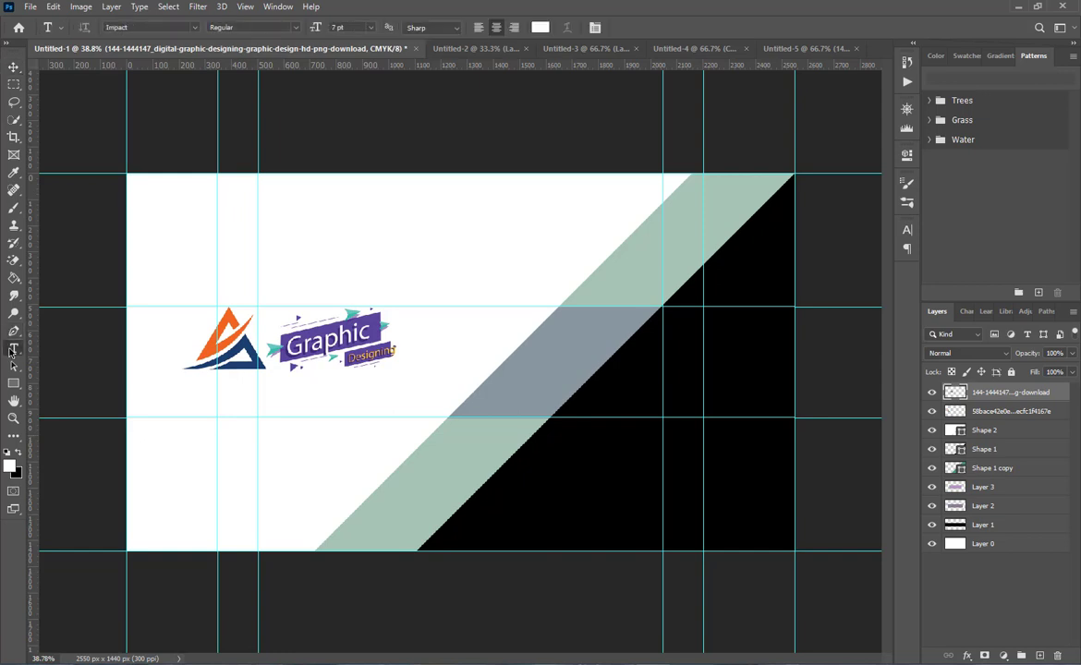
double_click(959, 470)
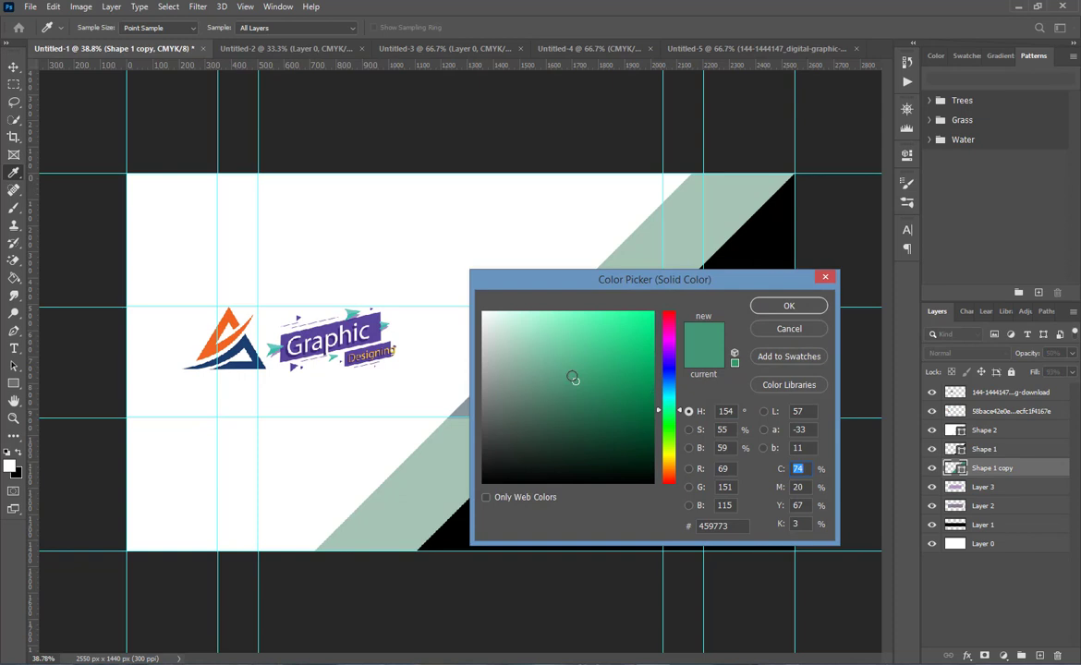
left_click(669, 335)
left_click_drag(668, 338, 668, 344)
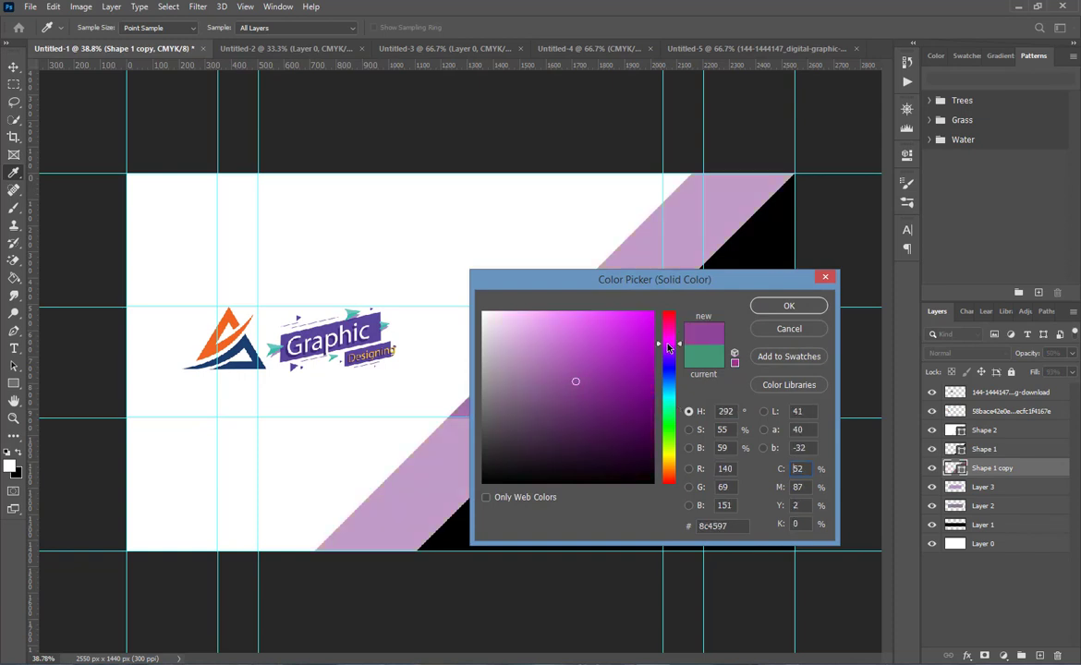
left_click_drag(555, 344, 463, 294)
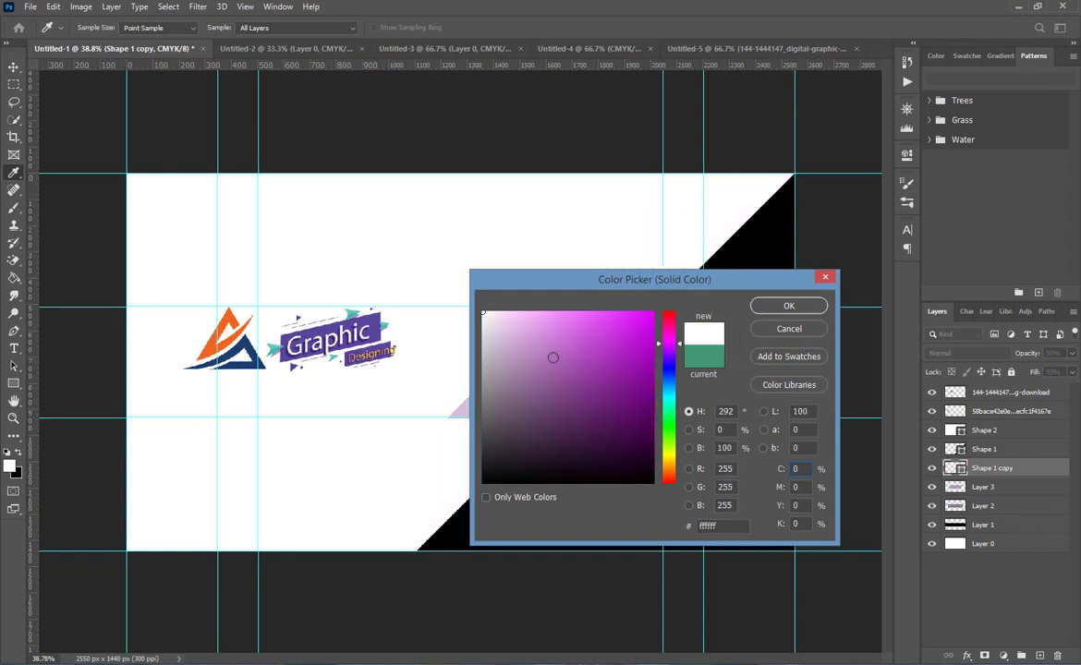
left_click(666, 389)
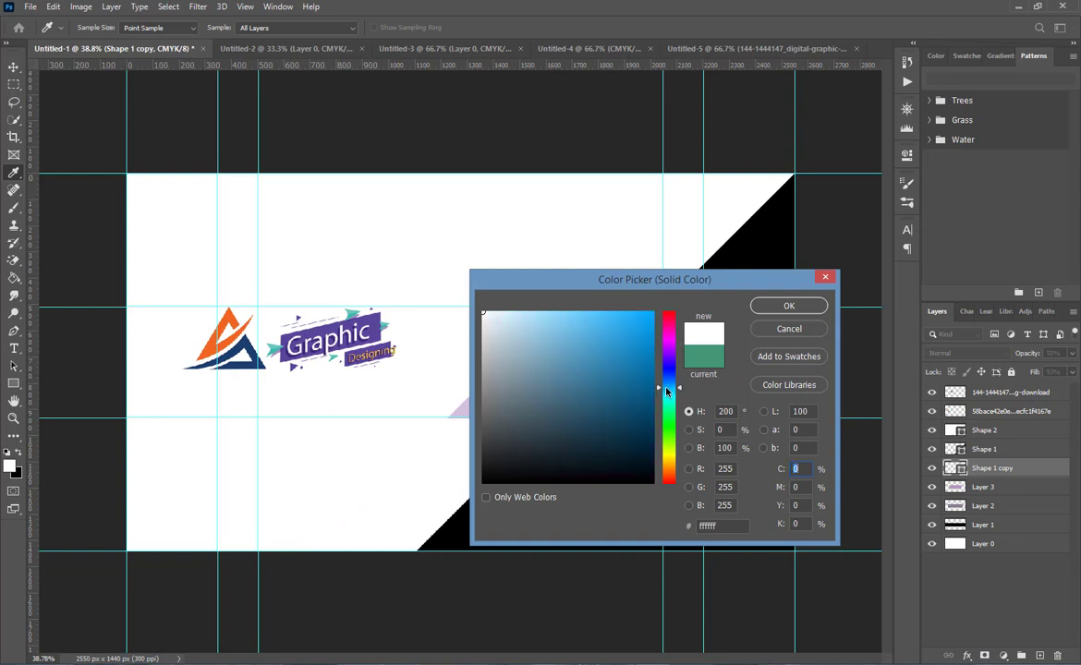
left_click_drag(608, 353, 695, 310)
left_click(787, 306)
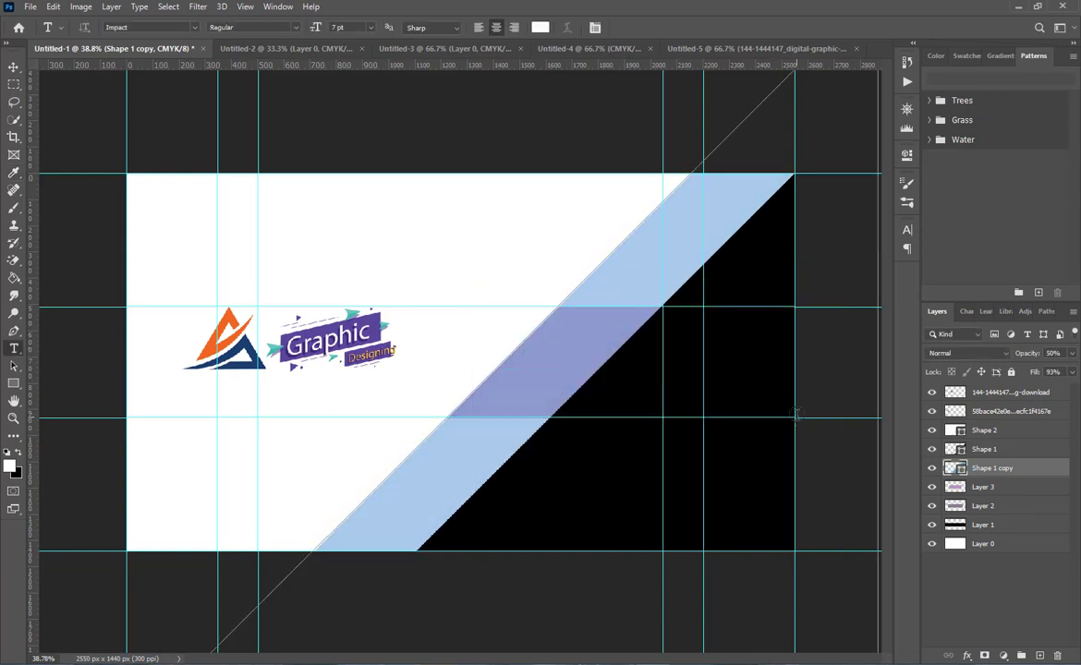
double_click(957, 469)
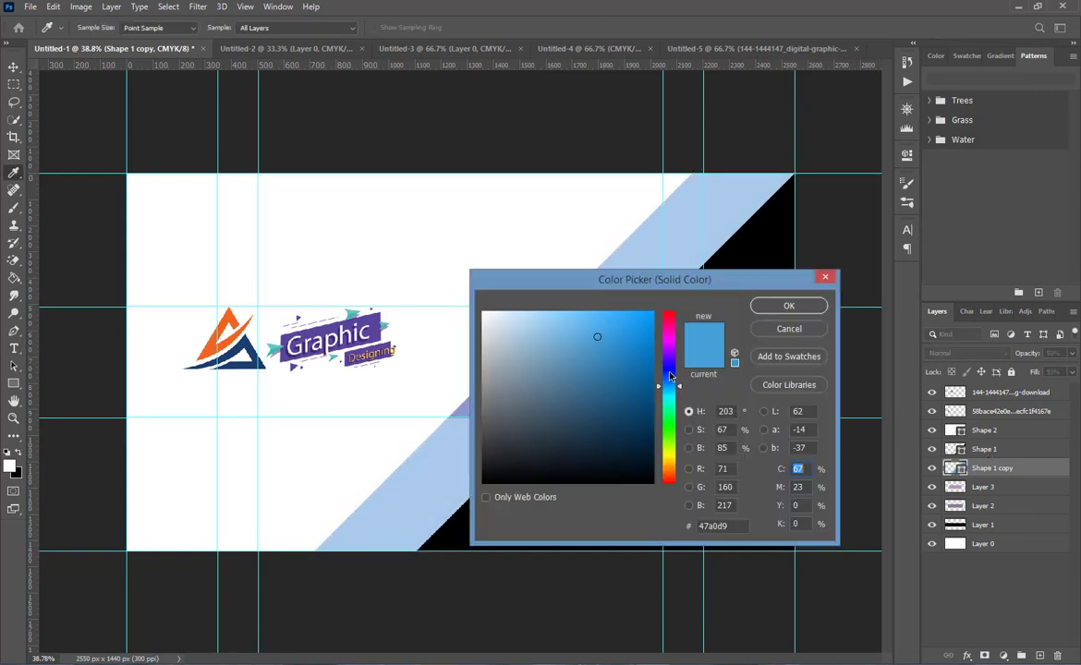
left_click_drag(592, 314, 691, 304)
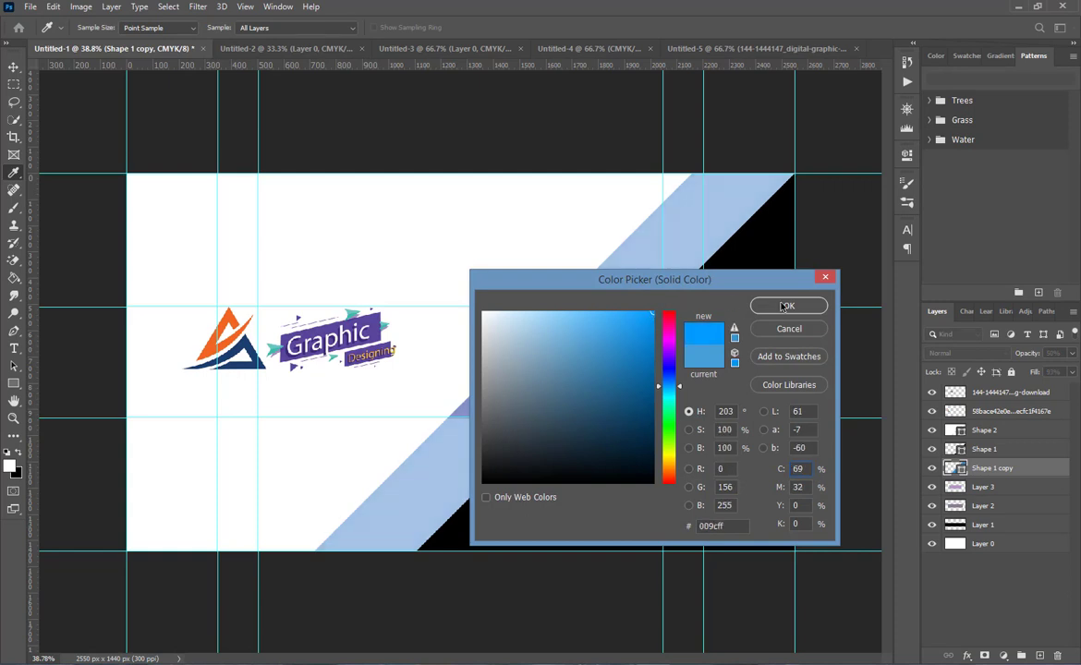
left_click(784, 306)
left_click(13, 68)
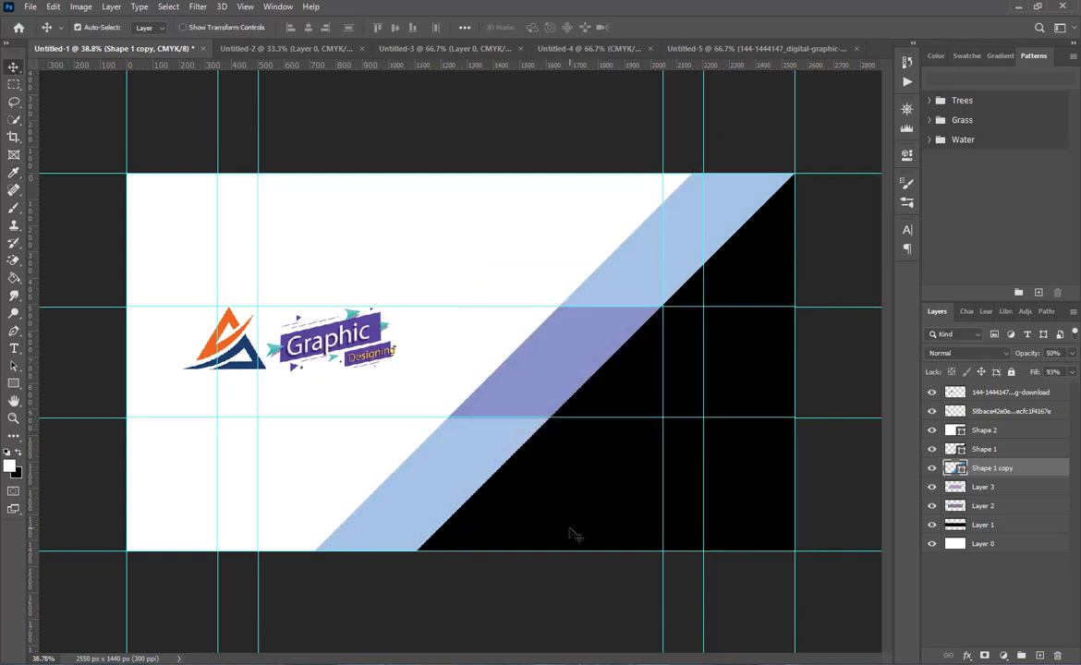
Step: Add the black text A GRAPHICS DESIGNER below the two logos, setting its size to 29 pt
left_click(14, 348)
left_click(217, 383)
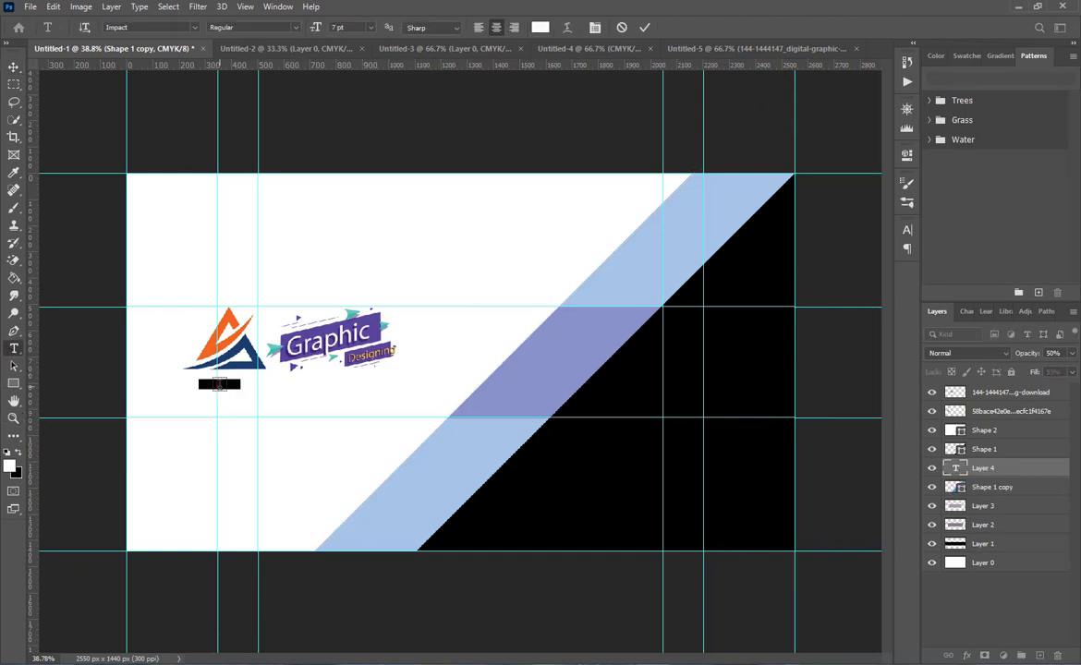
left_click_drag(315, 28, 333, 31)
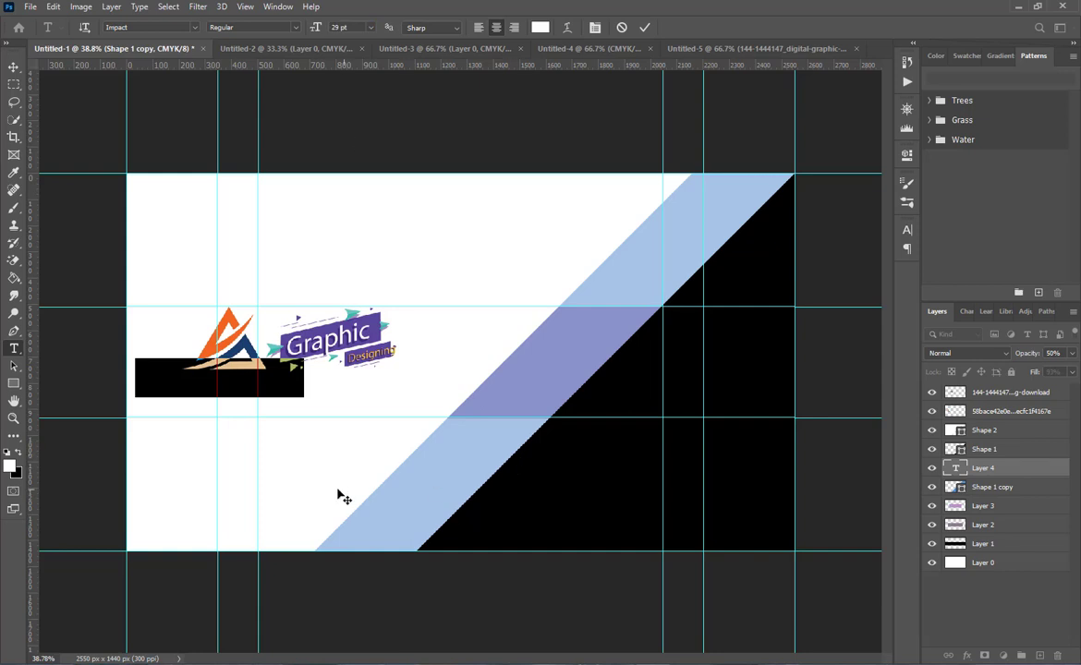
left_click_drag(265, 488, 336, 491)
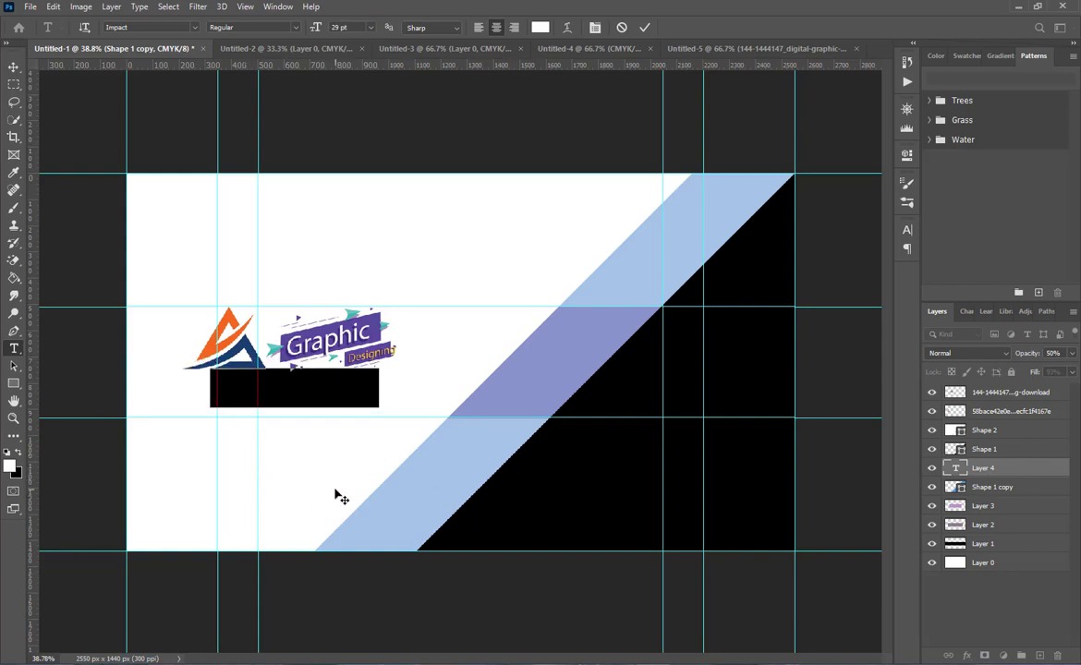
key("BackSpace")
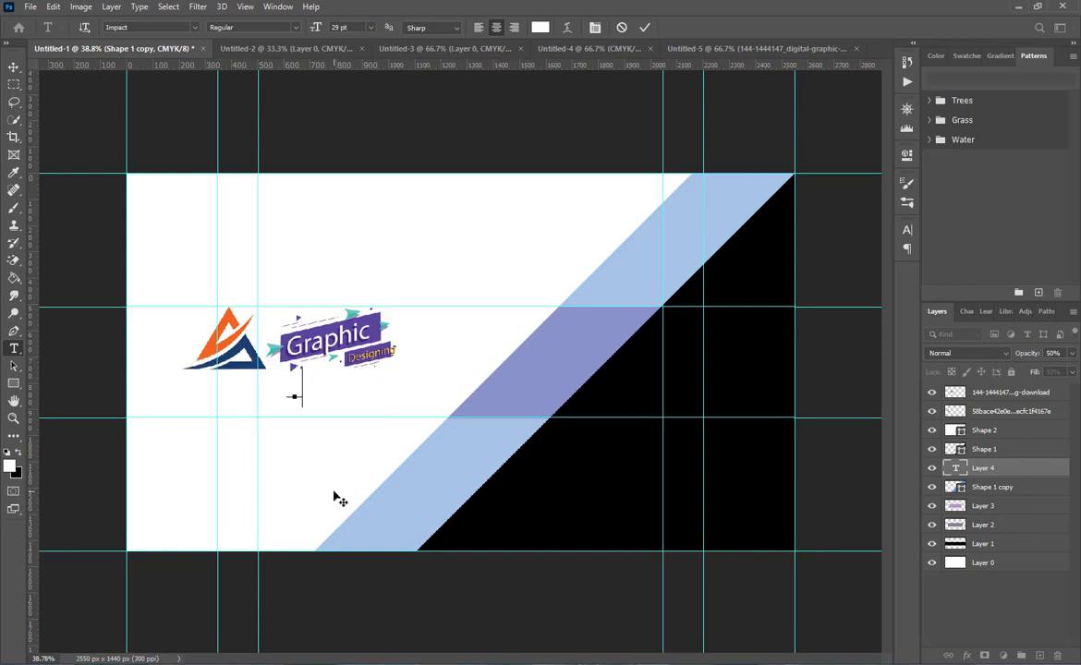
double_click(298, 390)
left_click(542, 29)
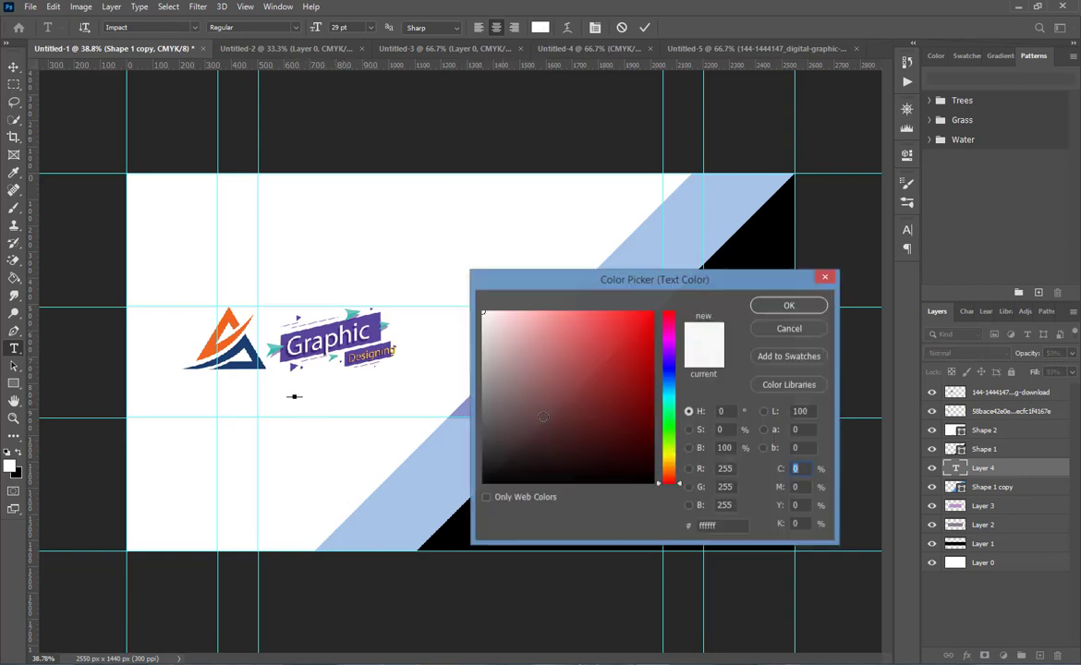
left_click(487, 538)
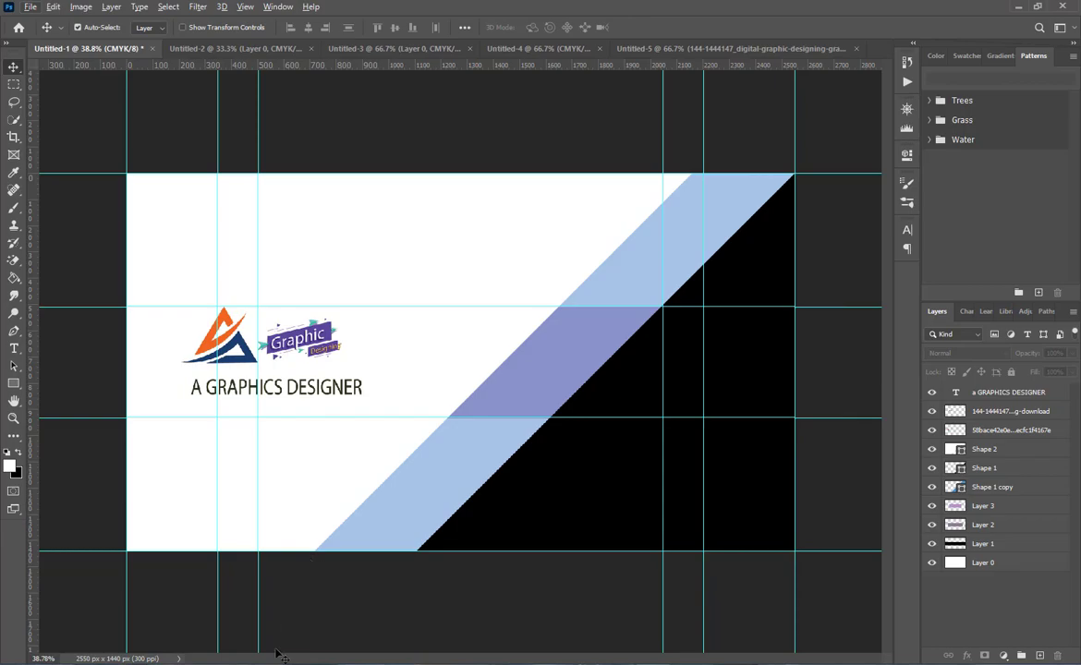
Step: Place the png-clipart GRAPHIC DESIGNING tree image from the Music folder into the banner document
key("alt+Tab")
right_click(398, 374)
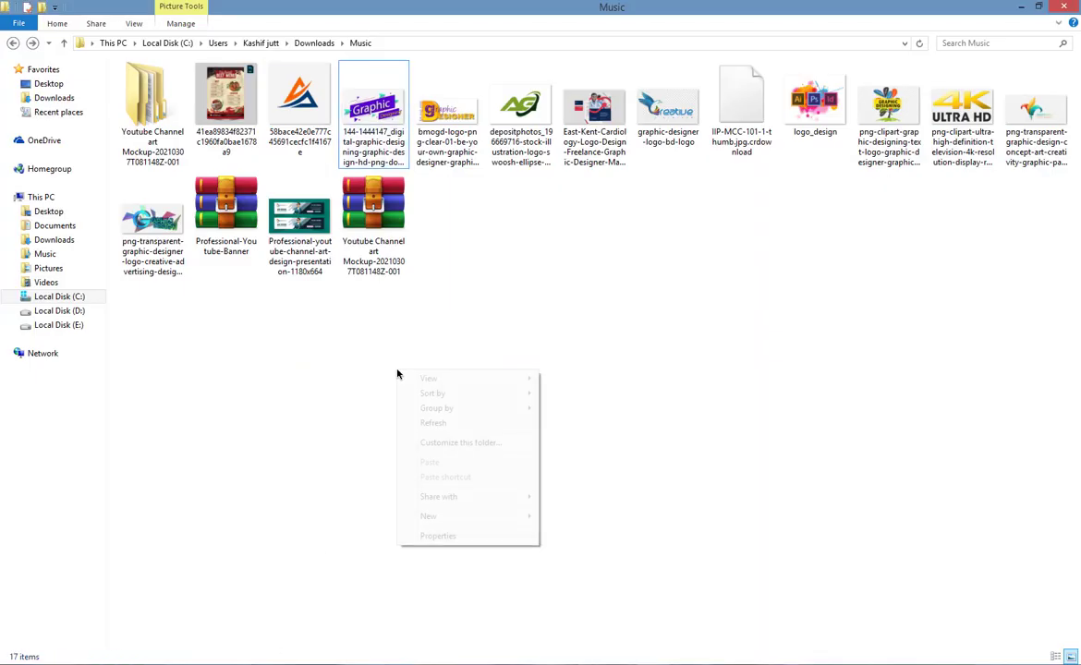
left_click(424, 425)
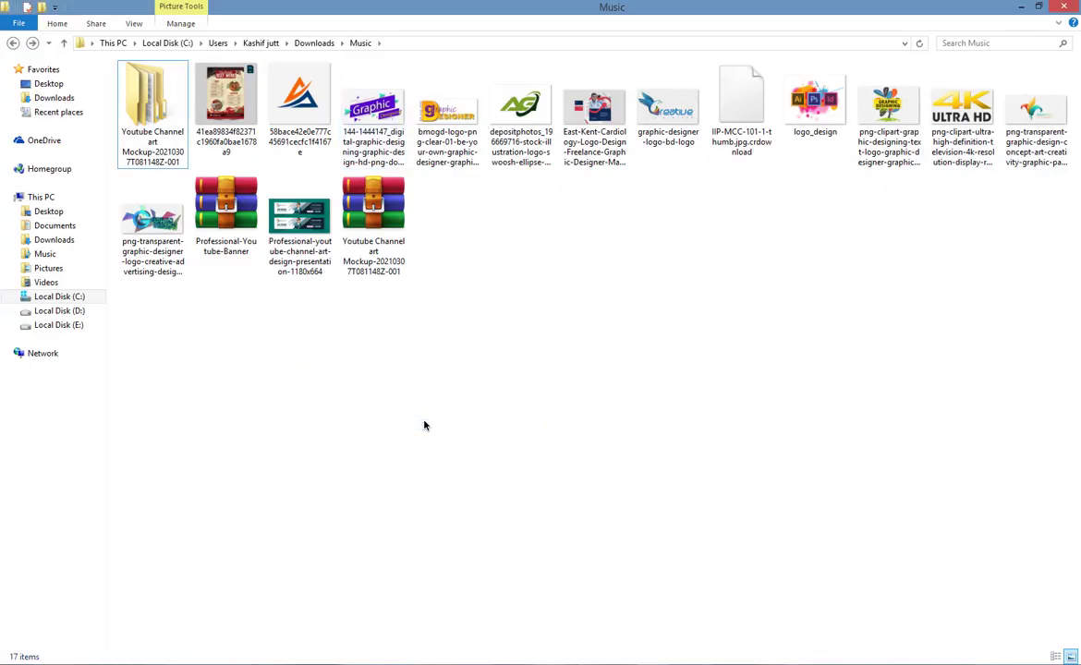
left_click_drag(892, 110, 435, 444)
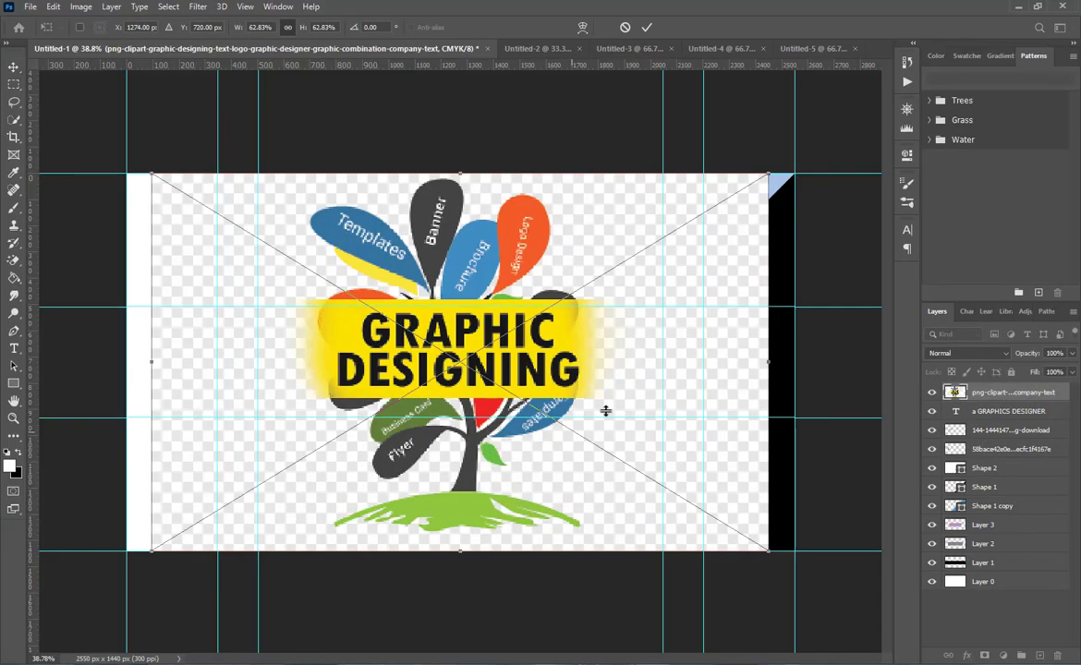
left_click(647, 27)
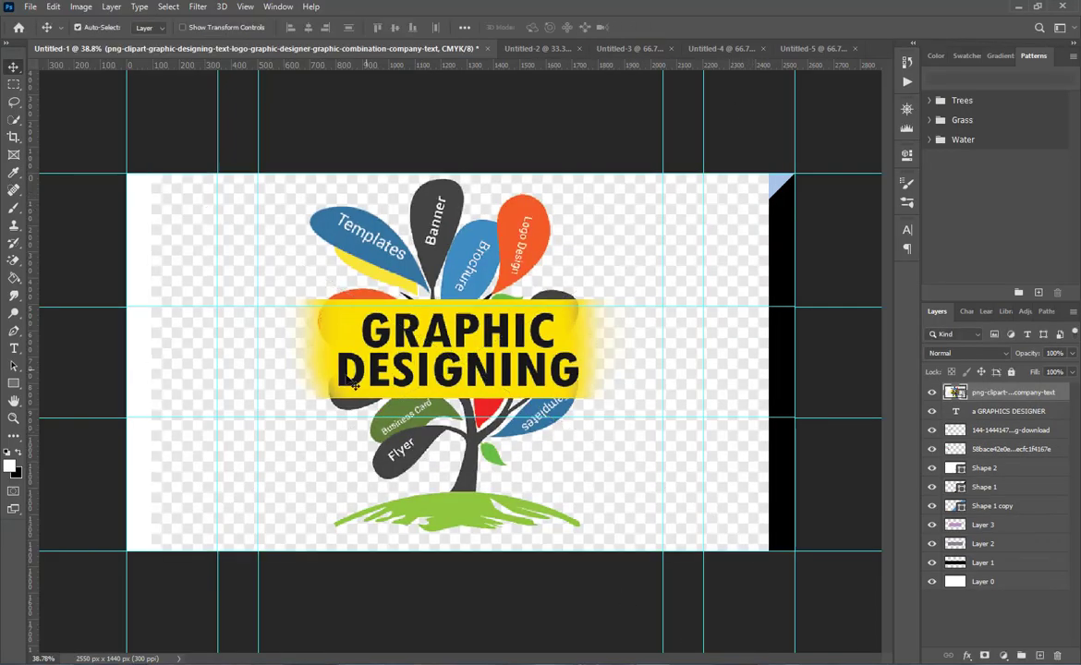
Step: Rasterize the GRAPHIC DESIGNING tree image and erase its checkered background with the Magic Eraser
left_click(14, 261)
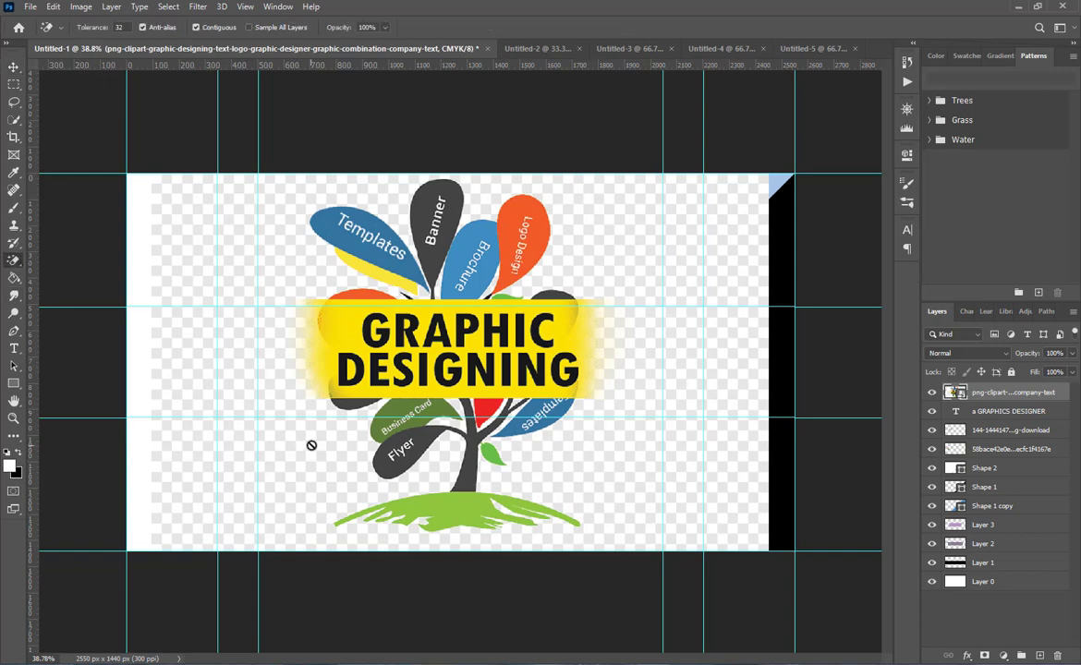
left_click(313, 450)
left_click(520, 262)
left_click(597, 482)
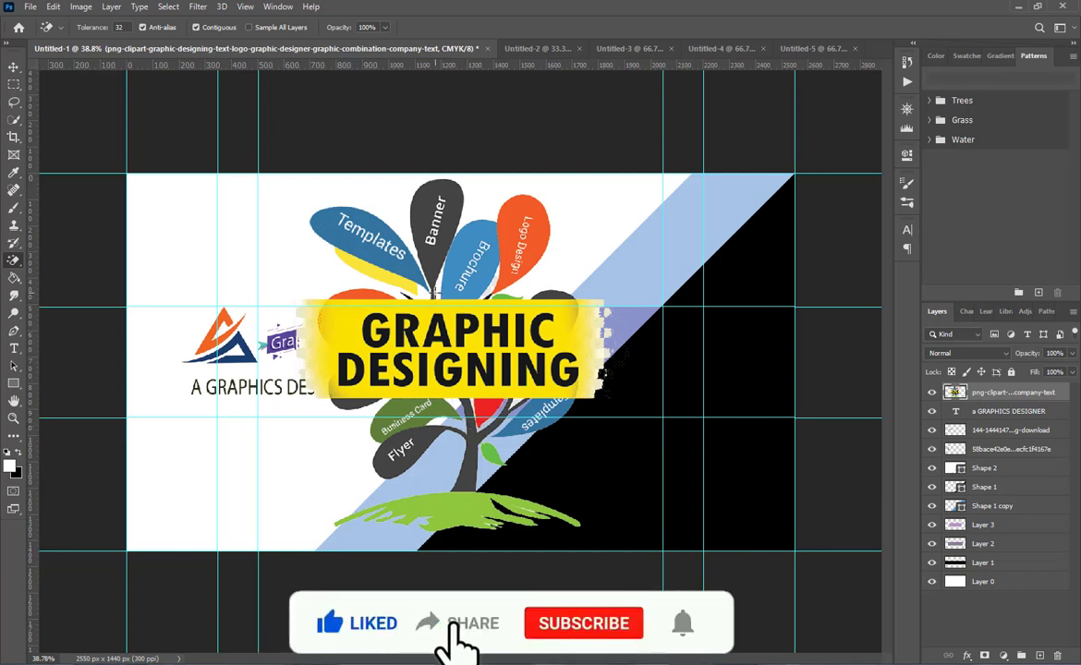
Step: Scale the tree image down to 32.67% so it roughly fits between the two middle horizontal guides
key("v")
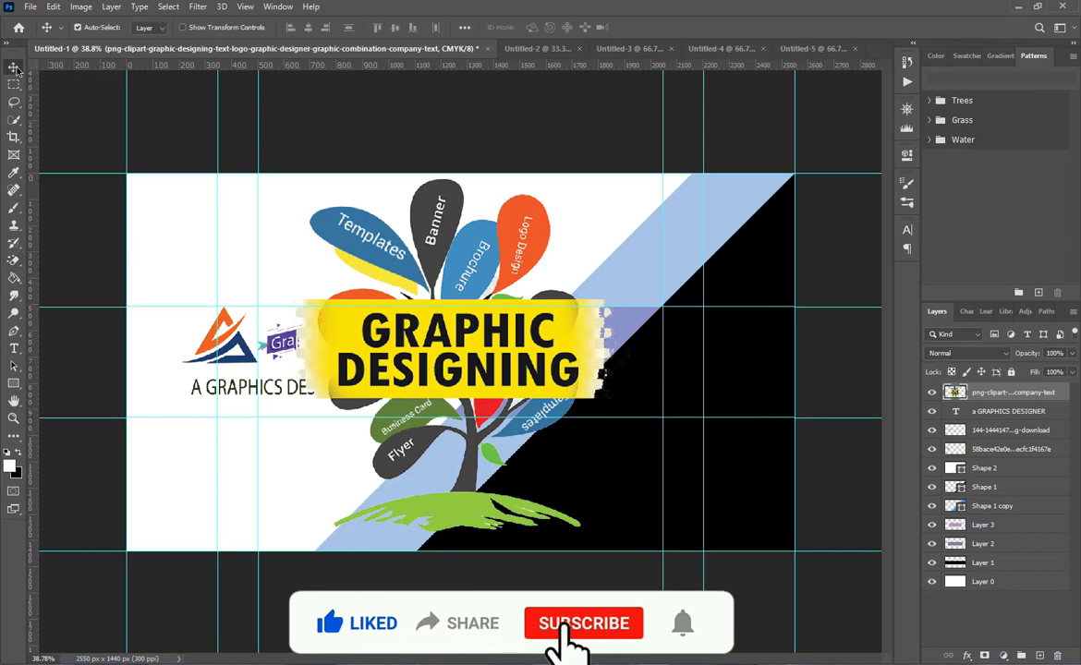
key("ctrl+t")
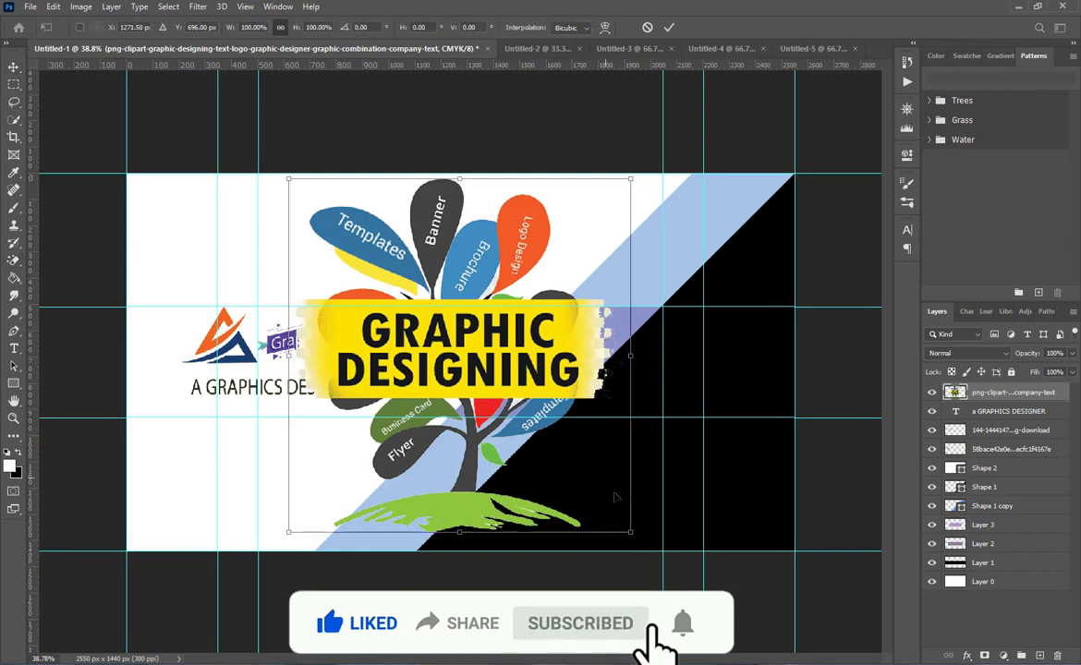
left_click_drag(631, 534, 500, 423)
left_click_drag(453, 349, 511, 304)
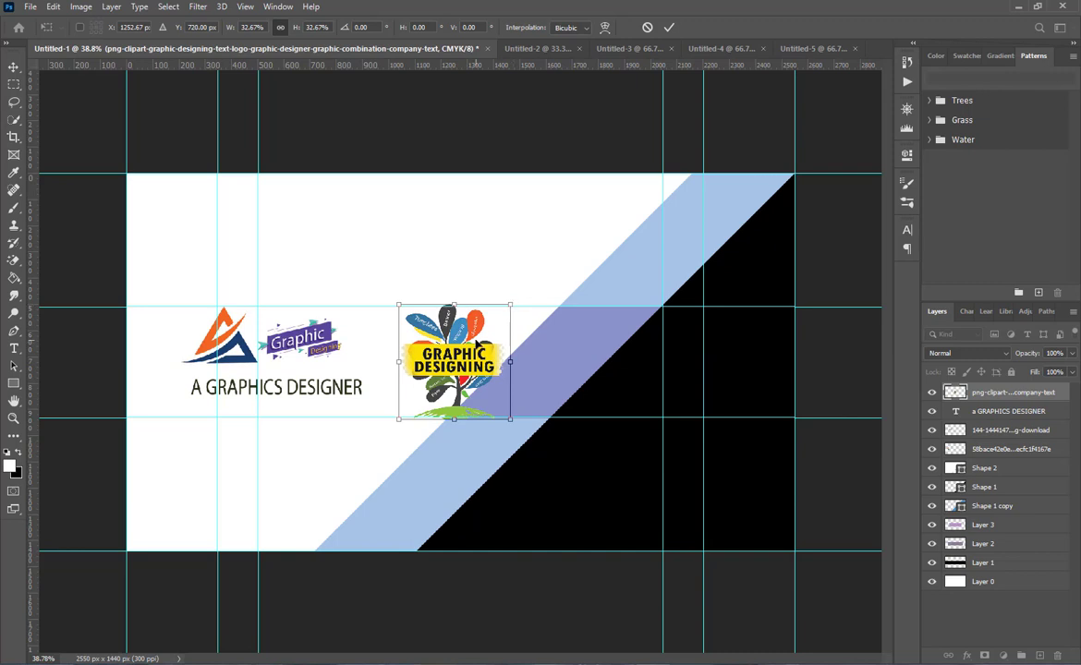
left_click(668, 27)
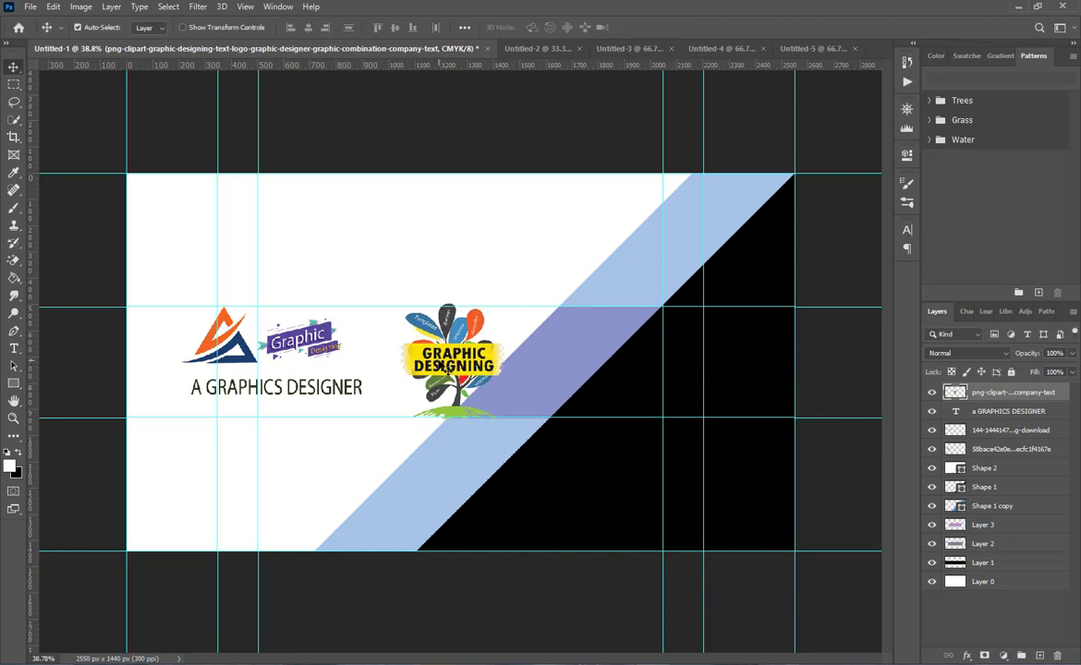
Step: Scale the tree image to 96.45% to fit inside the middle guides, and shift it slightly down and left
key("ctrl+t")
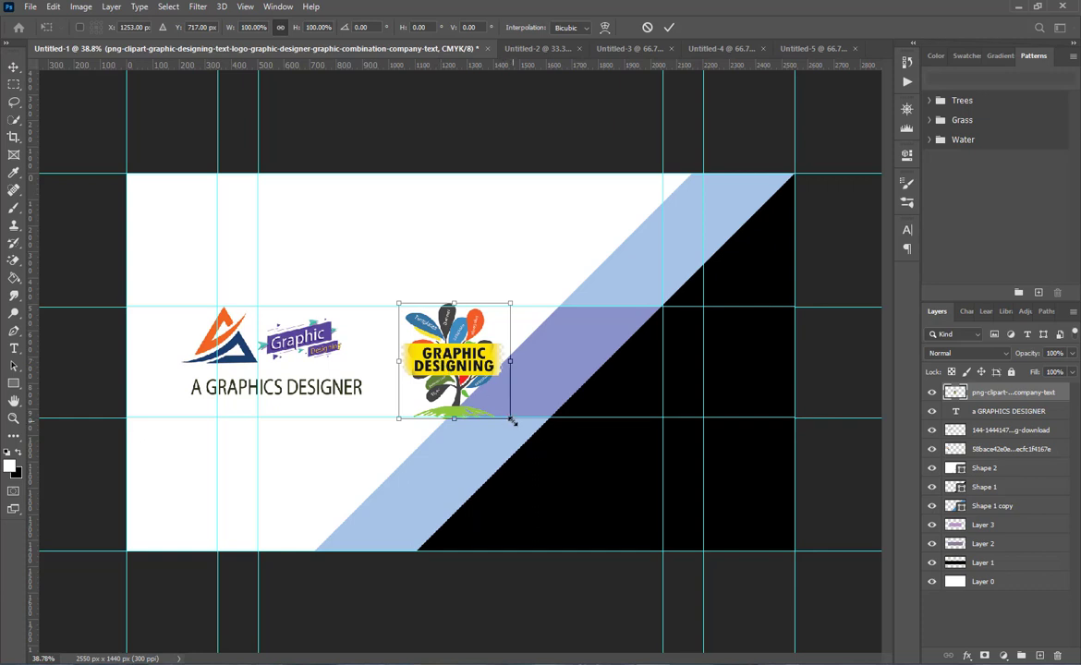
left_click_drag(513, 422, 507, 415)
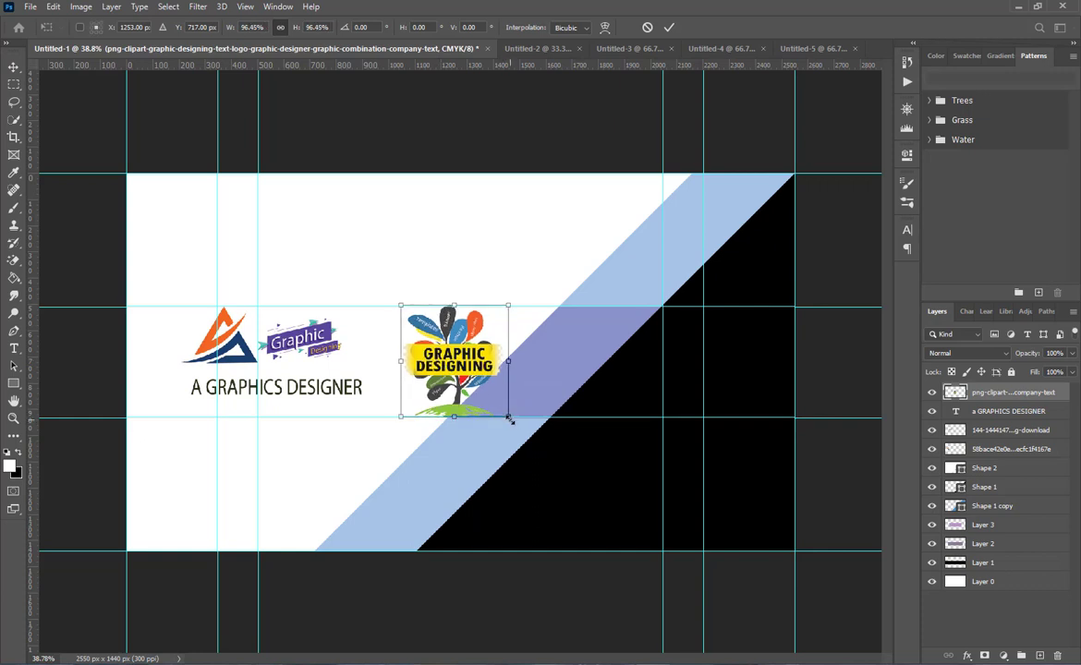
left_click(667, 27)
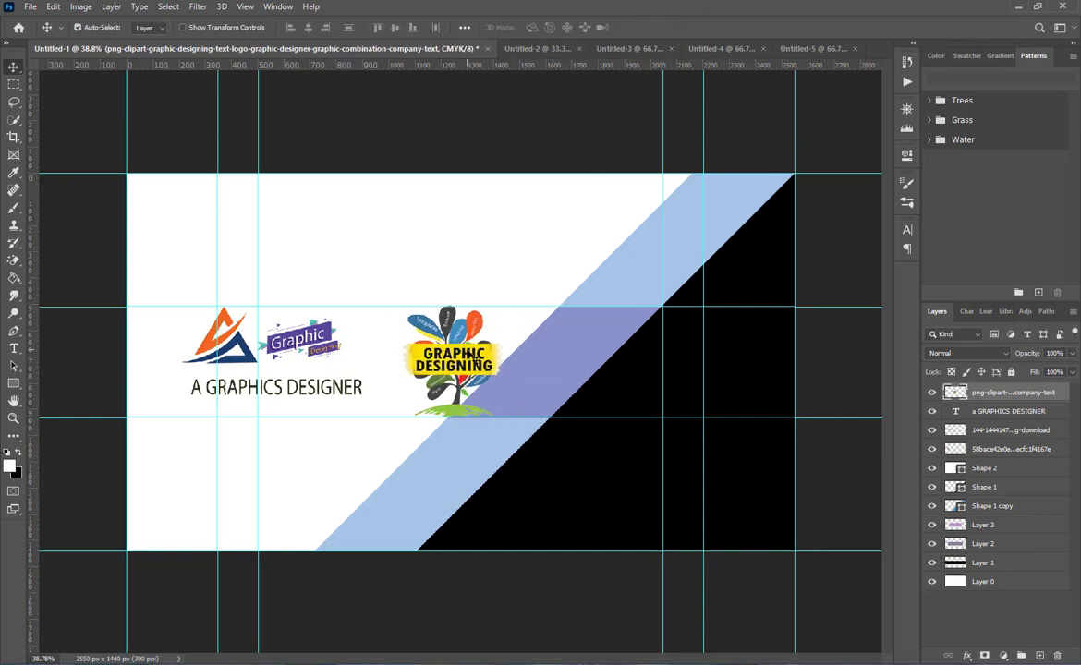
key("Down")
key("Down")
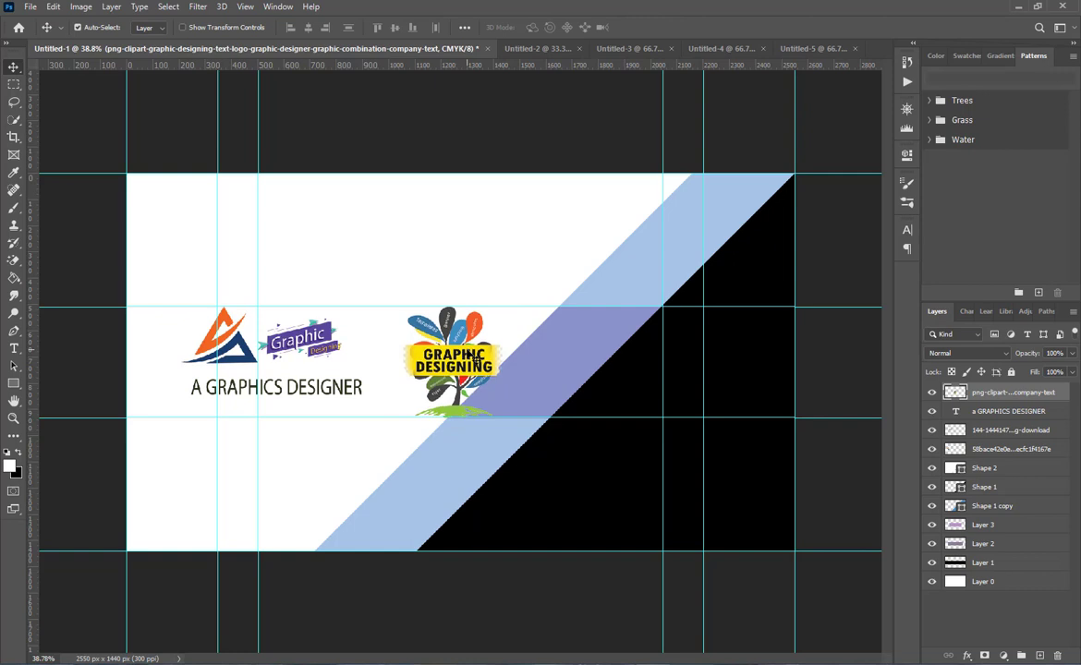
left_click_drag(447, 366, 439, 365)
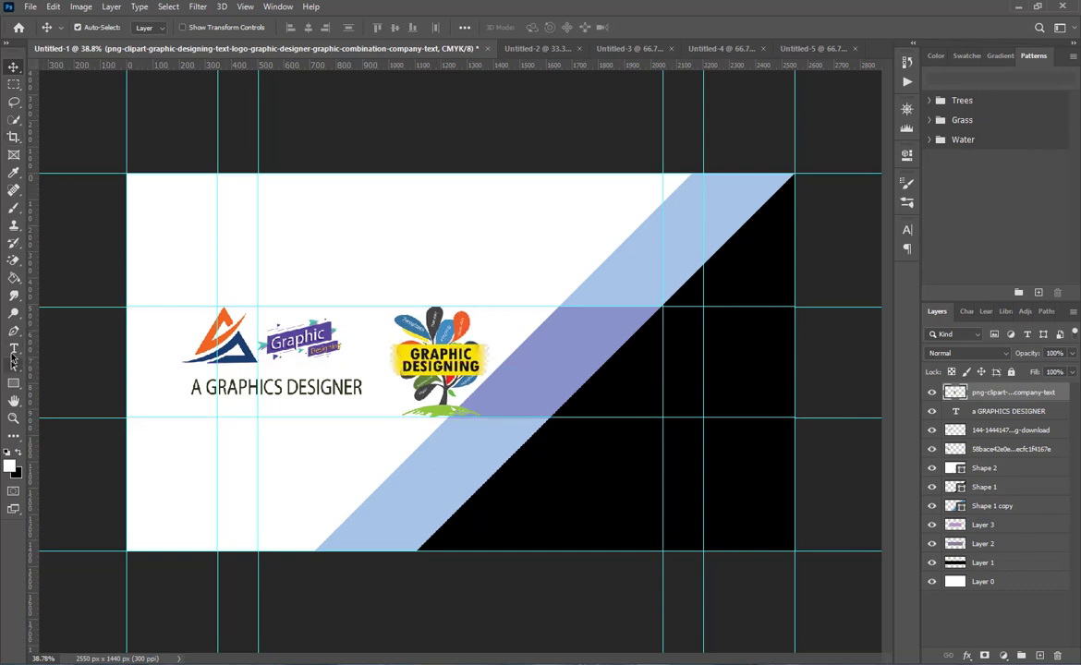
Step: Add the text YOUTUBE CHANNEL over the right end of the middle band
left_click(14, 347)
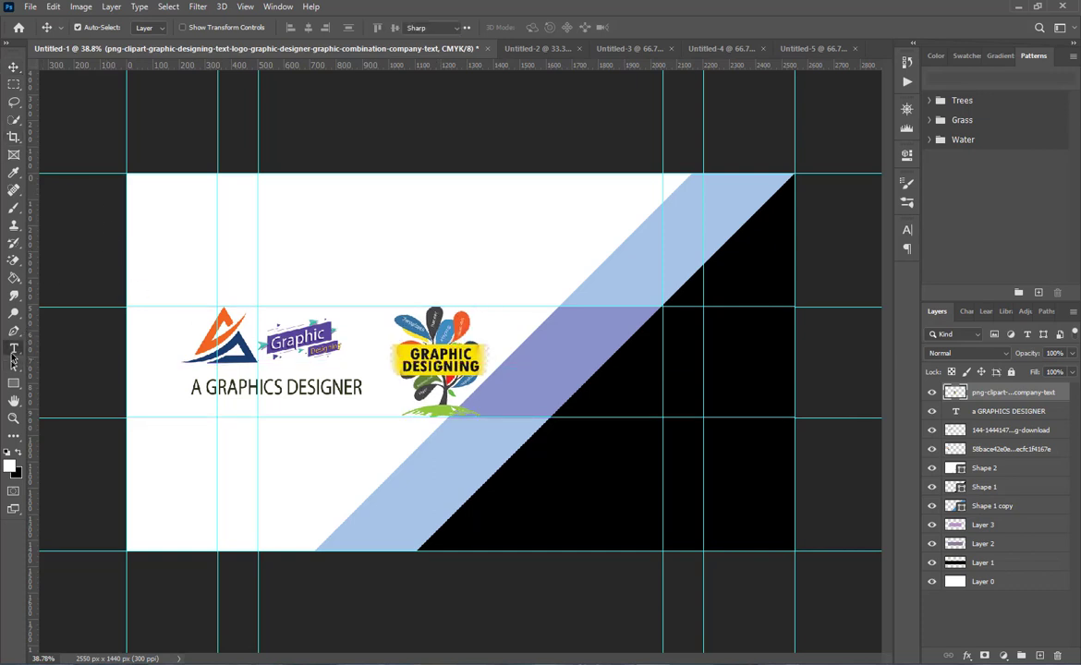
left_click(604, 333)
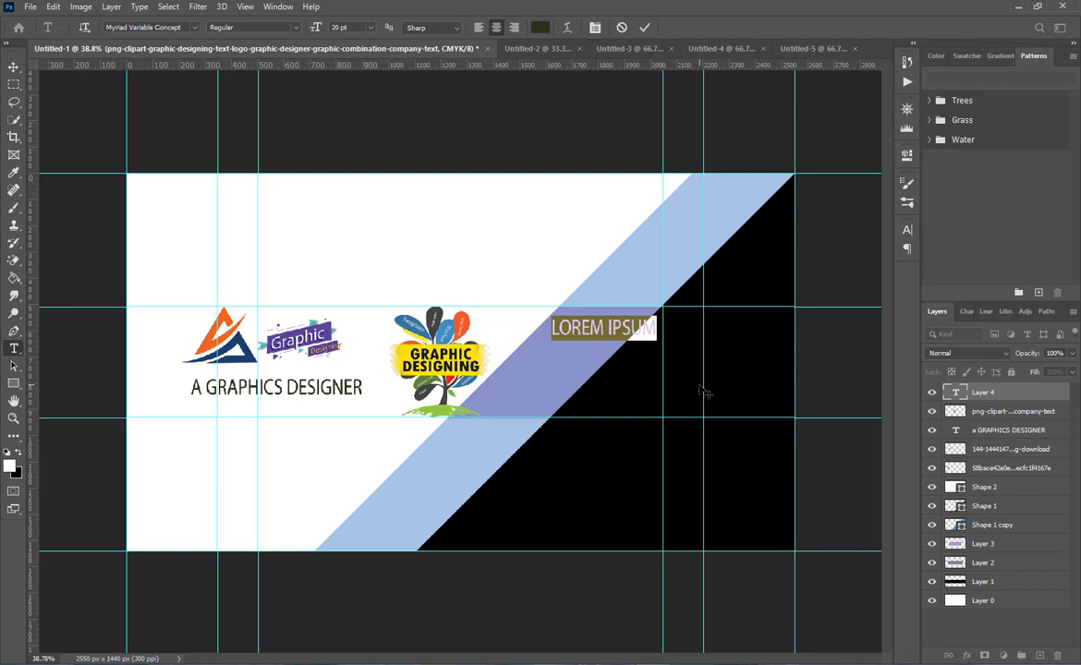
type("YOUT")
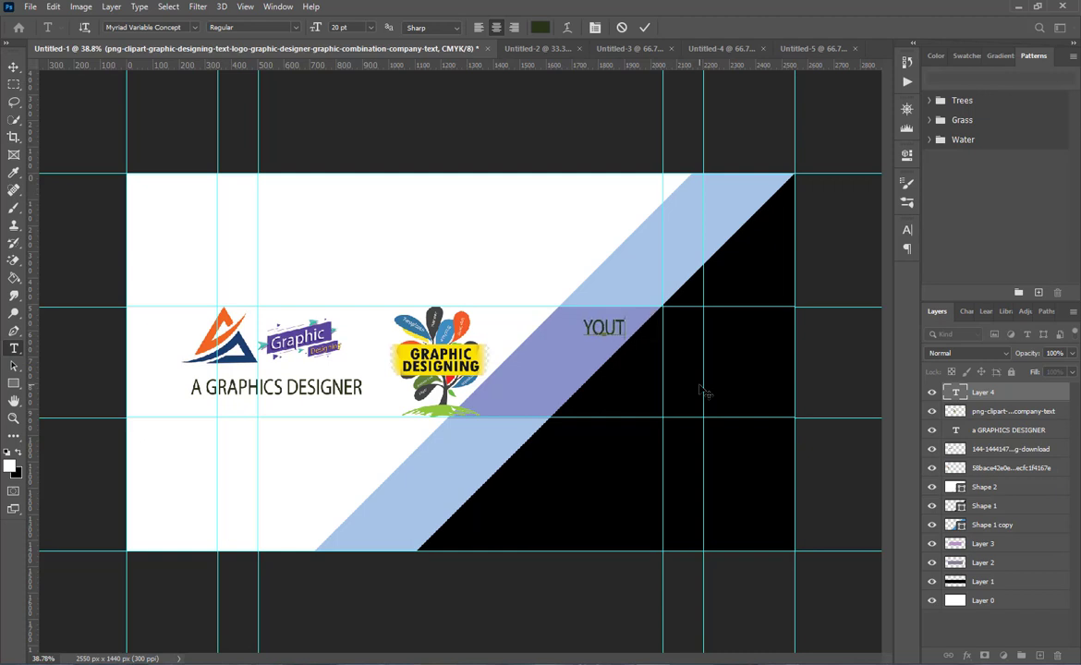
type("UBE C")
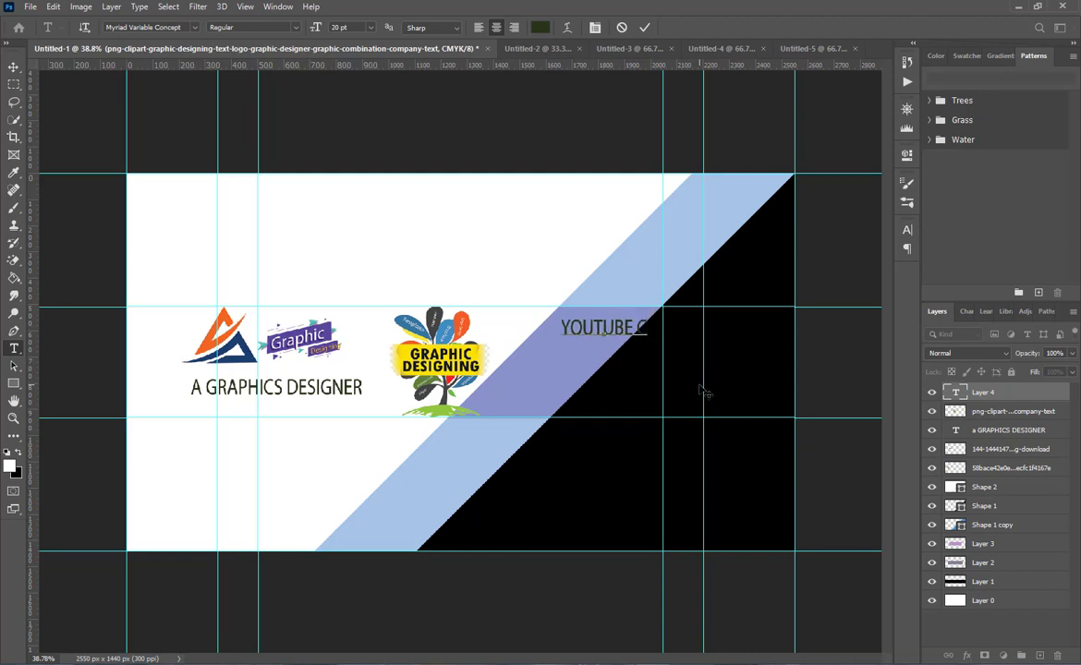
type("HANN")
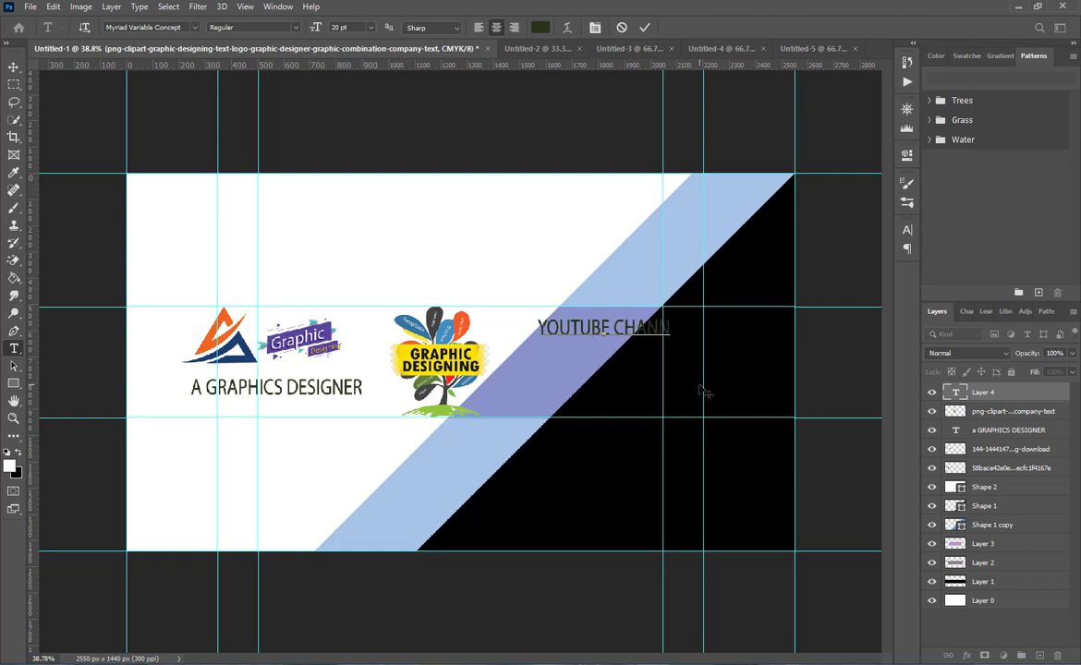
type("EL")
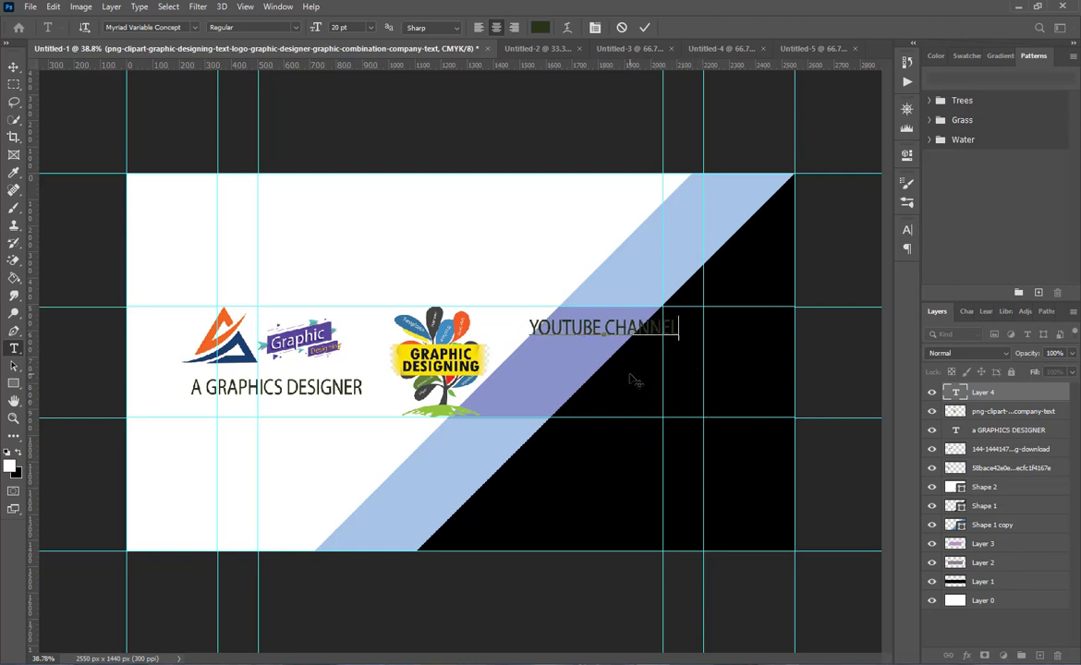
Step: Recolor the YOUTUBE CHANNEL text white ffffff and move it right onto the black area
triple_click(605, 330)
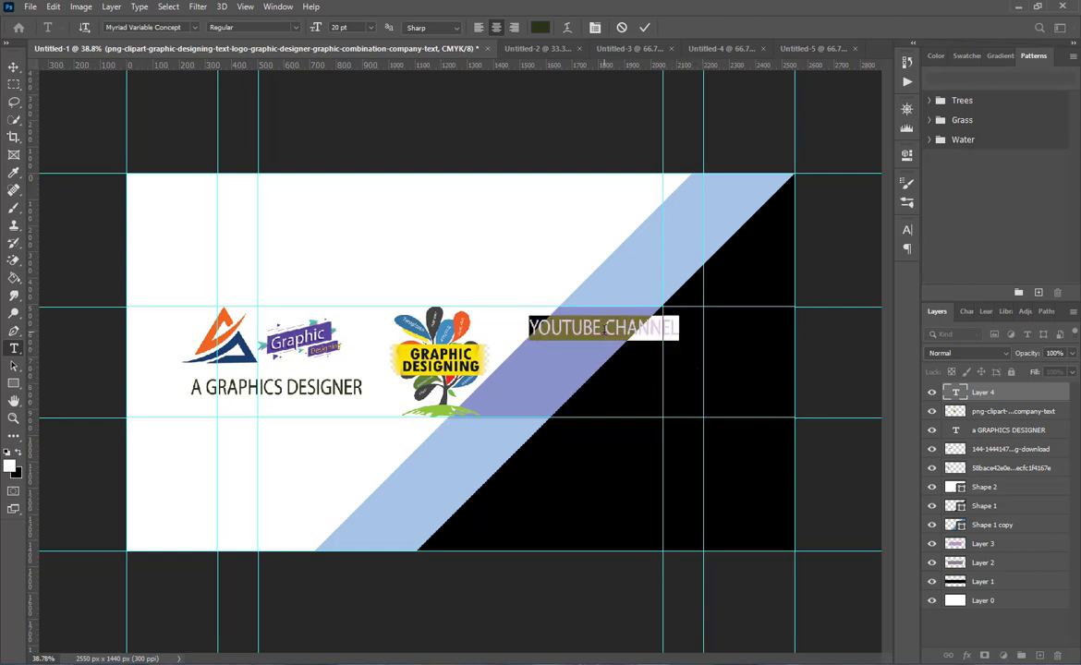
left_click(541, 28)
left_click(426, 249)
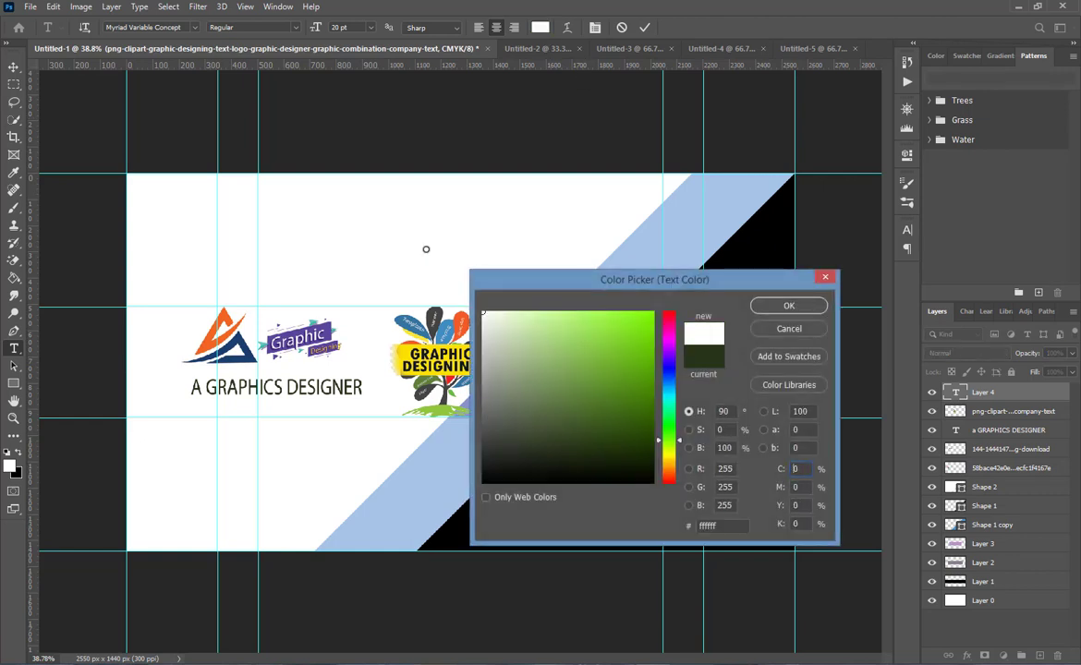
left_click(784, 309)
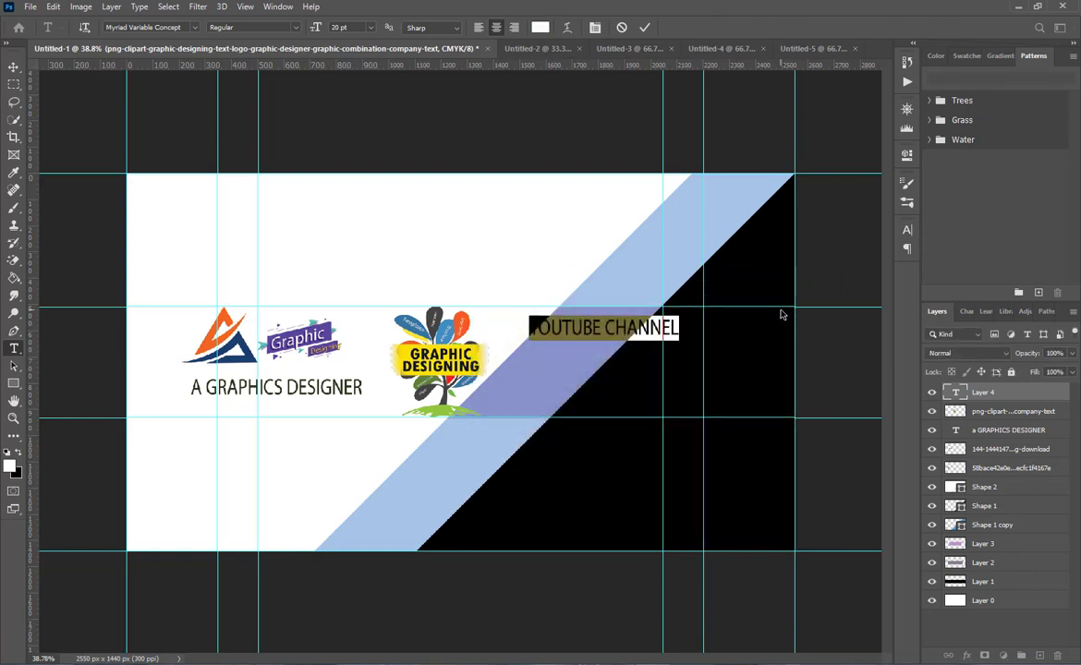
left_click_drag(621, 372, 708, 377)
Step: Set the YOUTUBE CHANNEL text to the Semibold SemiCondensed font style and commit the text
left_click(906, 230)
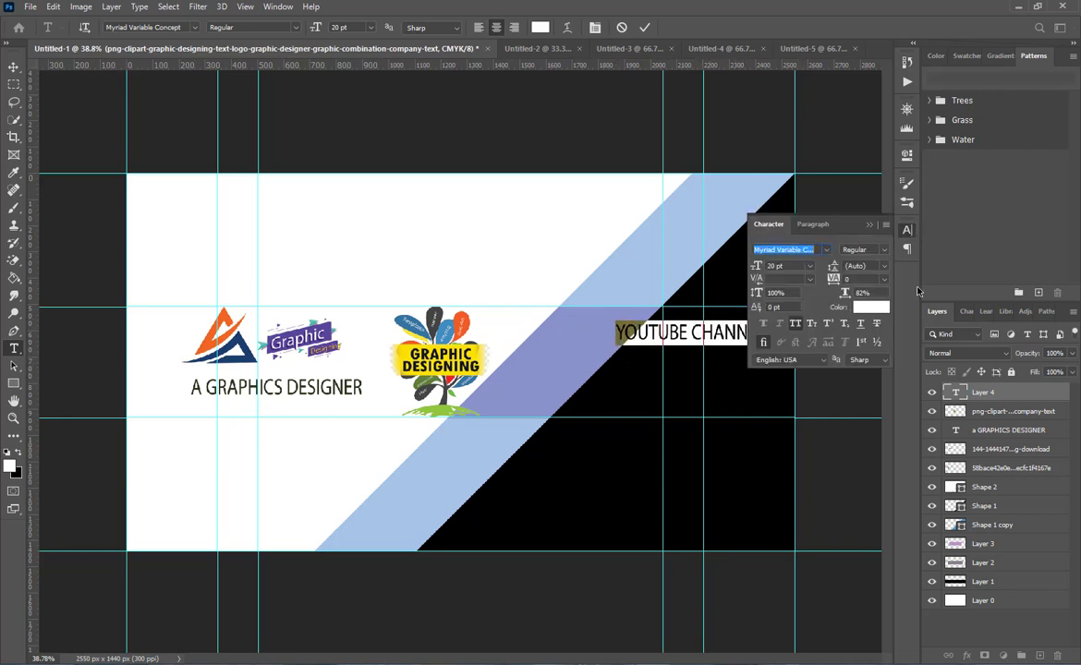
left_click(881, 250)
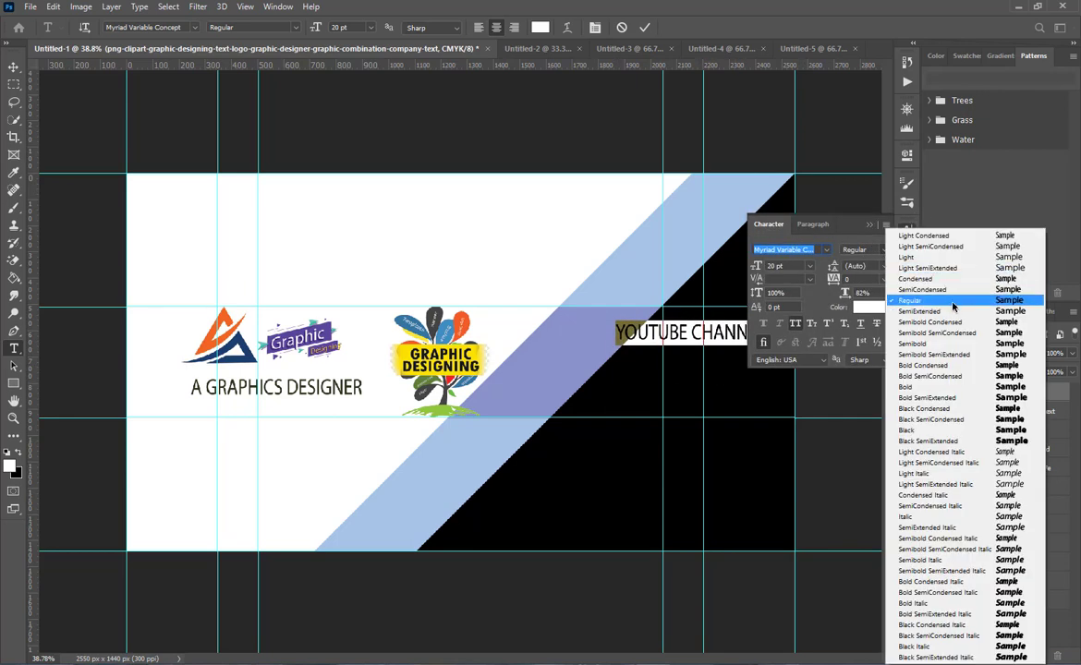
left_click(910, 332)
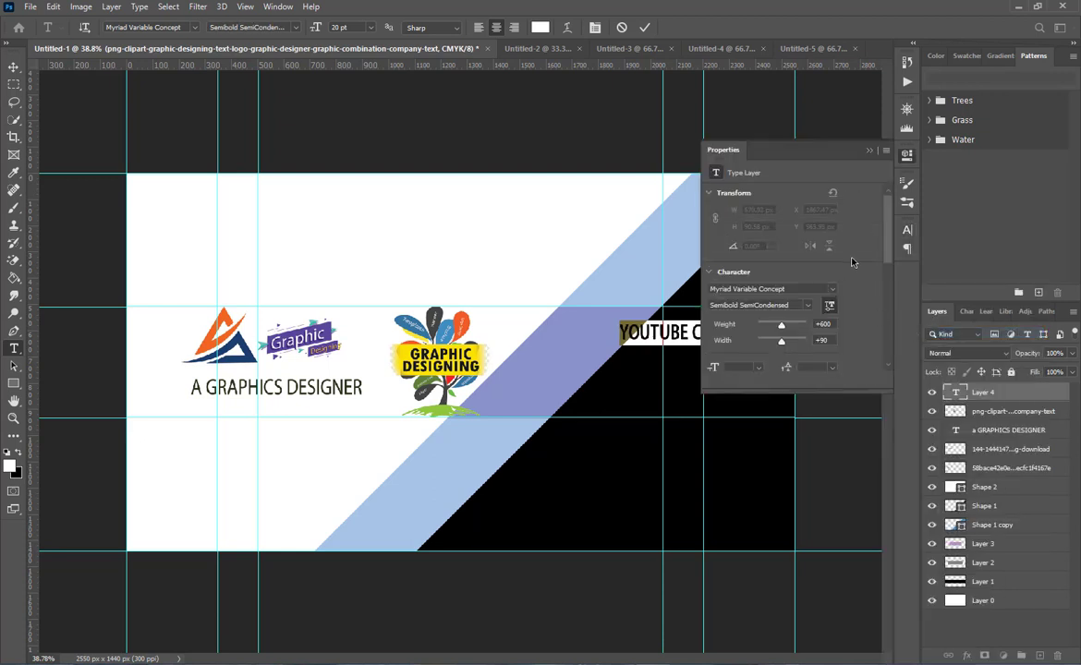
left_click(871, 151)
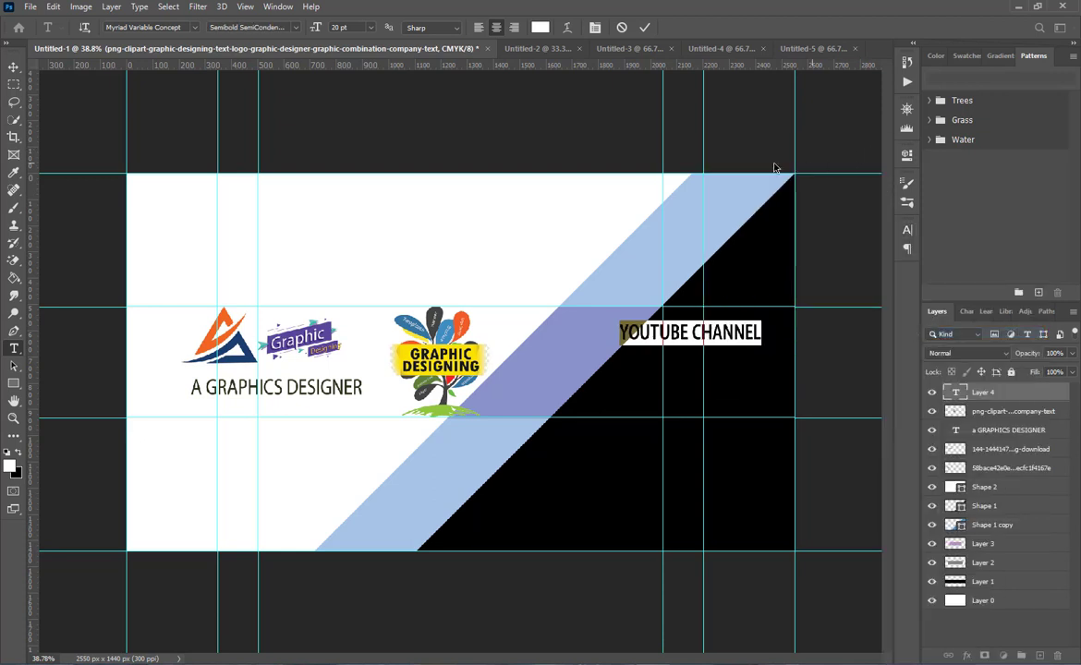
left_click(644, 29)
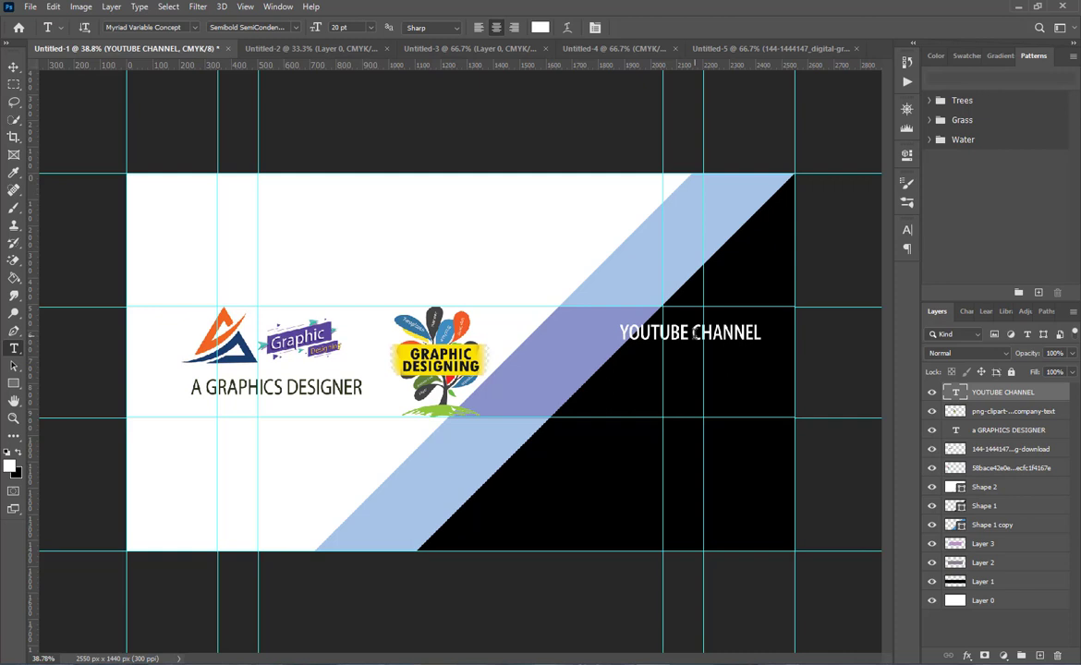
Step: Duplicate the YOUTUBE CHANNEL text directly below the original and align the copy with it horizontally
key("v")
left_click_drag(695, 332, 693, 359)
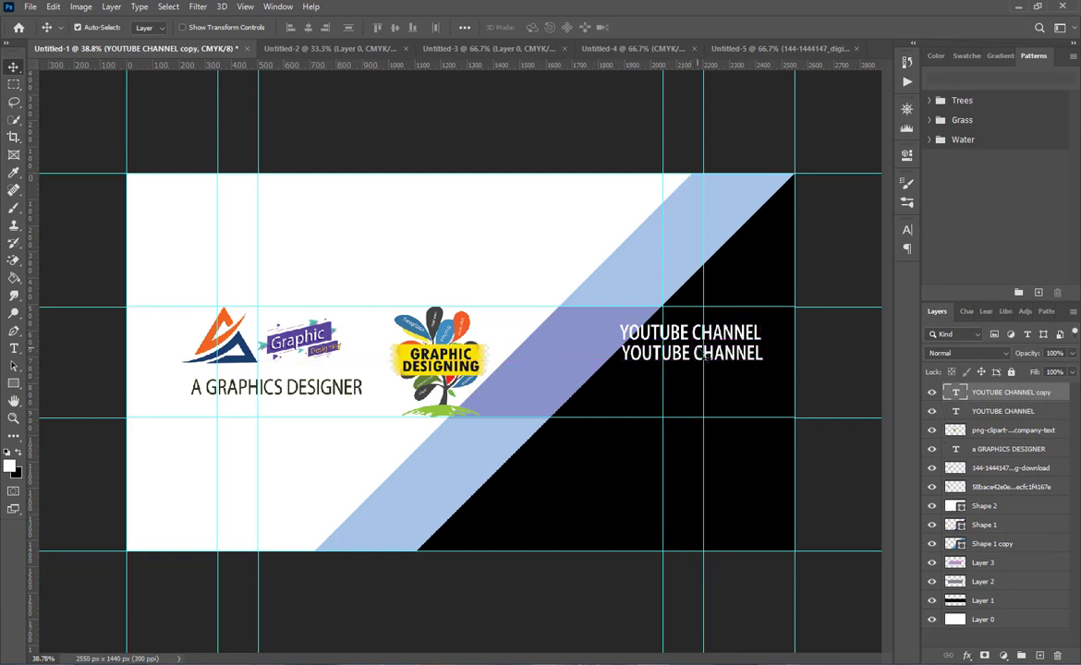
key("Left")
key("Left")
key("Left")
key("Left")
key("Left")
key("Left")
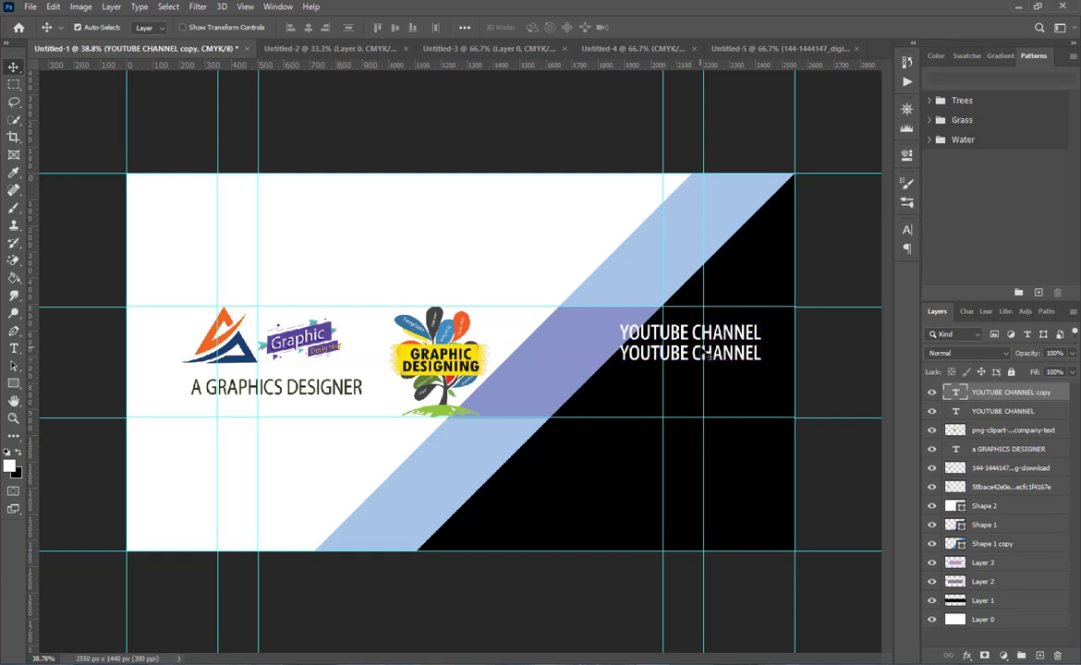
Step: Replace the duplicated lower YOUTUBE CHANNEL text with YOUR CREATIVE DESIGN and commit the edit
double_click(695, 353)
double_click(695, 352)
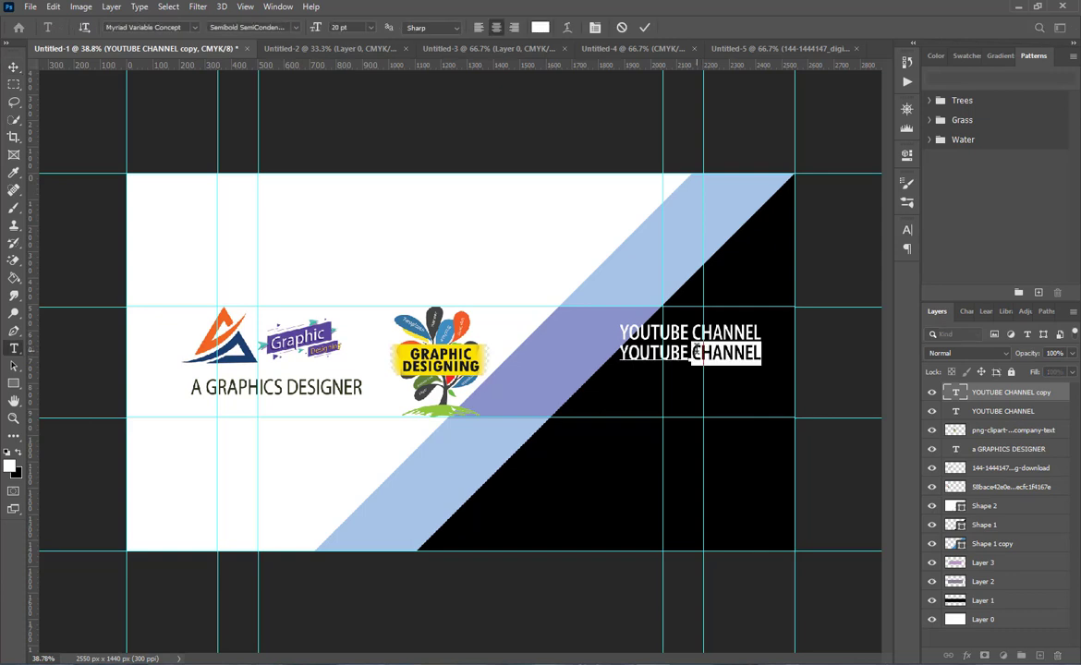
key("BackSpace")
key("BackSpace")
key("BackSpace")
key("BackSpace")
key("BackSpace")
key("BackSpace")
key("BackSpace")
key("BackSpace")
key("BackSpace")
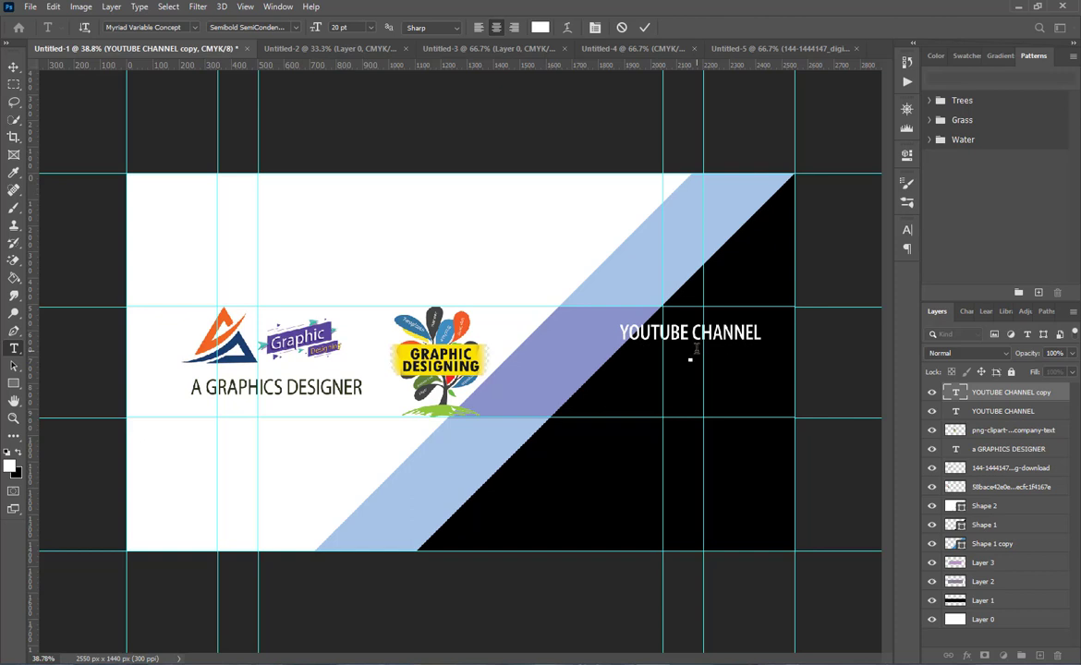
type("YOUR C")
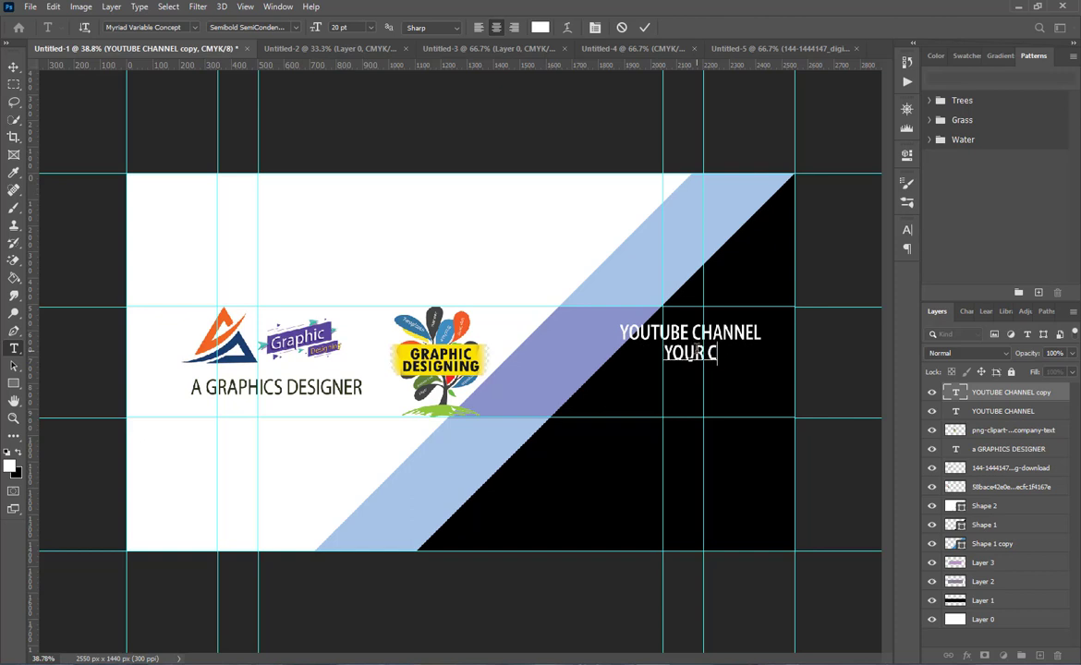
type("REA")
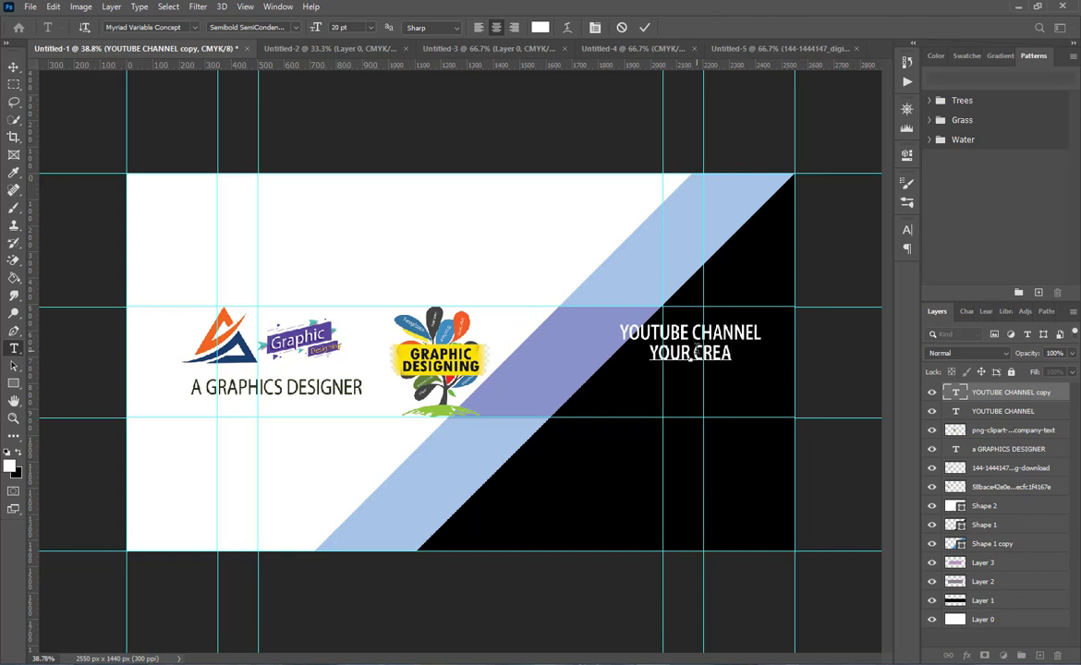
type("TIVE S")
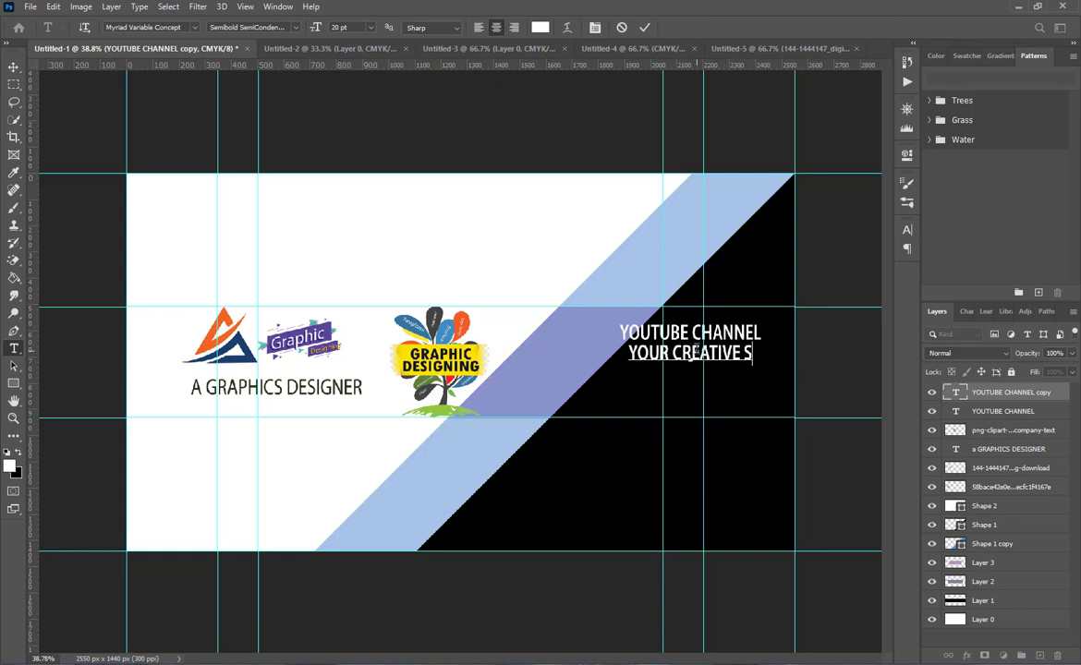
key("BackSpace")
type("DES")
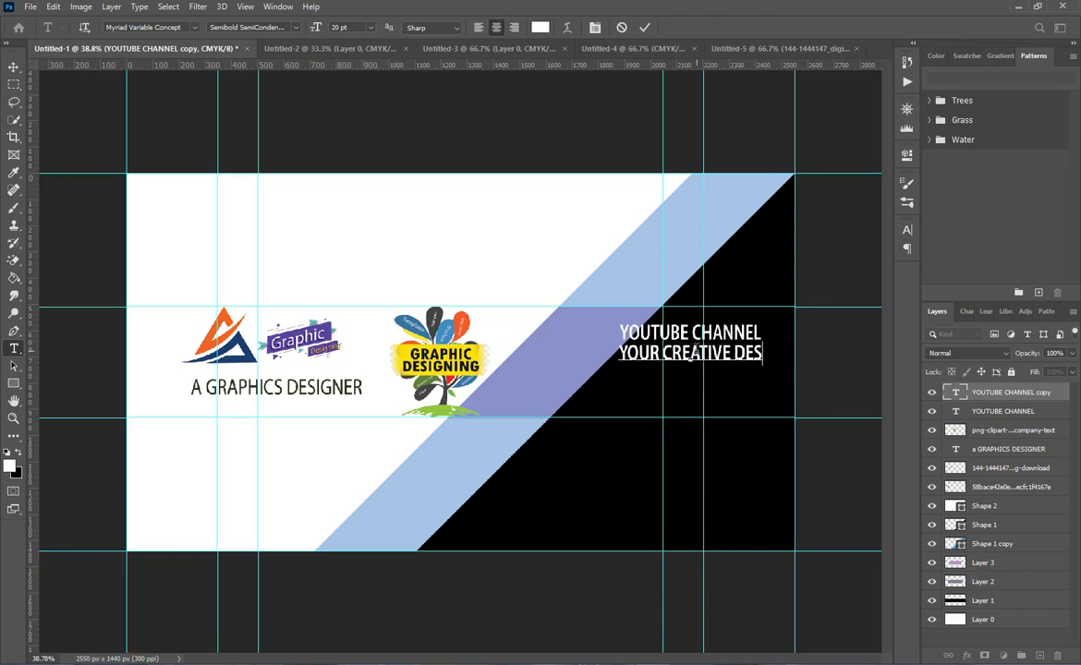
type("IG")
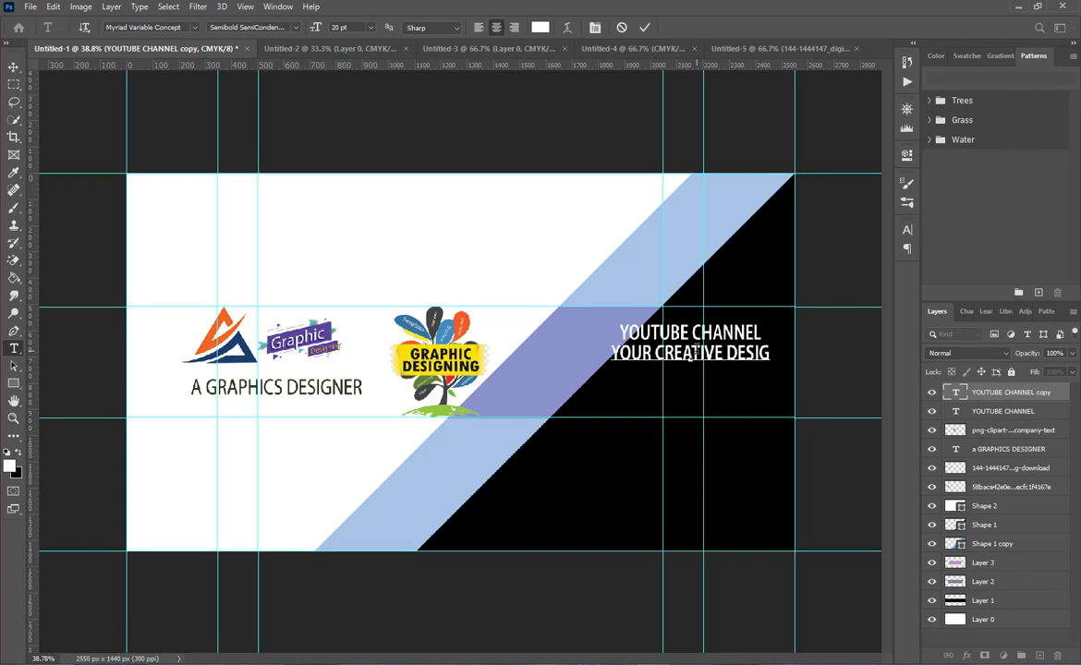
type("N")
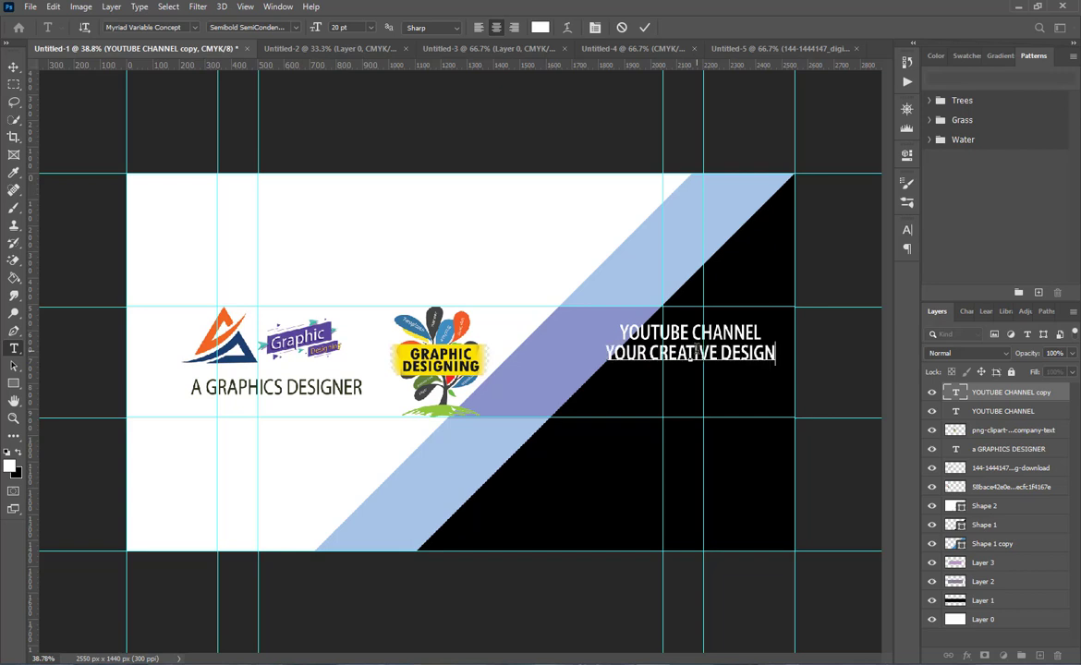
left_click(643, 30)
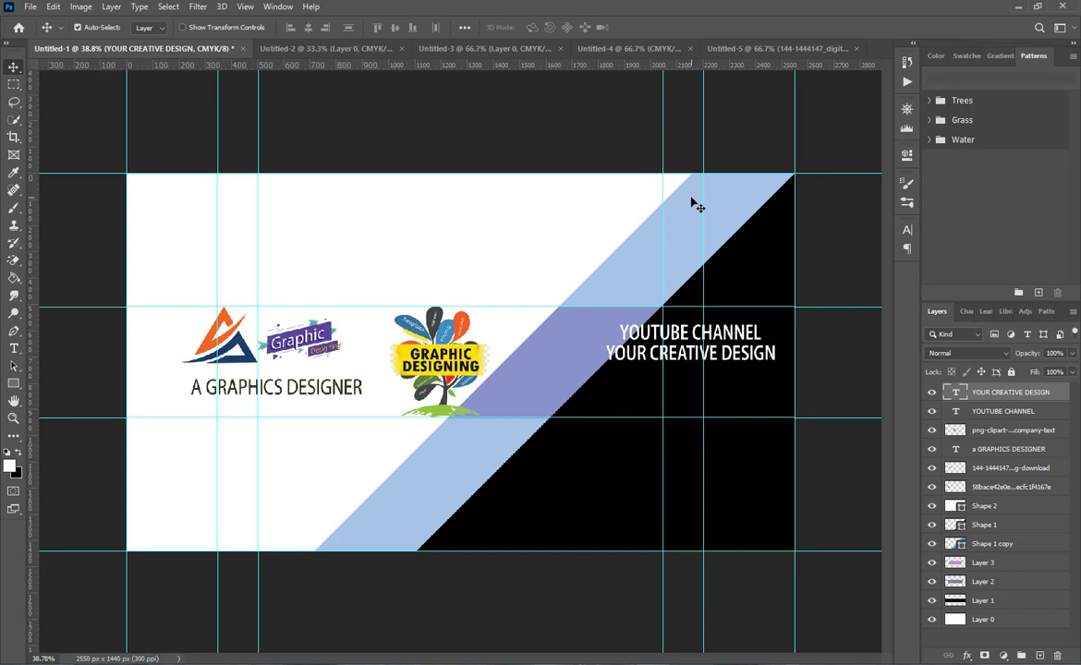
Step: Nudge the YOUR CREATIVE DESIGN text slightly down and to the left beneath YOUTUBE CHANNEL
key("Down")
key("Left")
key("Left")
key("Left")
key("Left")
key("Down")
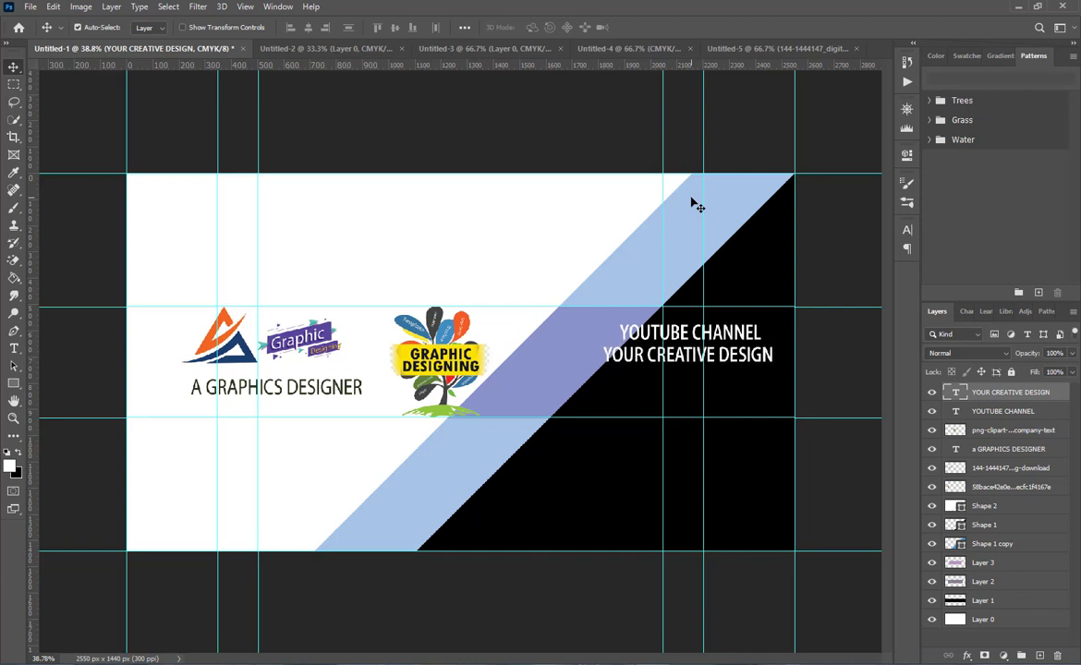
Step: Recolor the YOUR CREATIVE DESIGN text dark green 32431f and commit the change
double_click(667, 354)
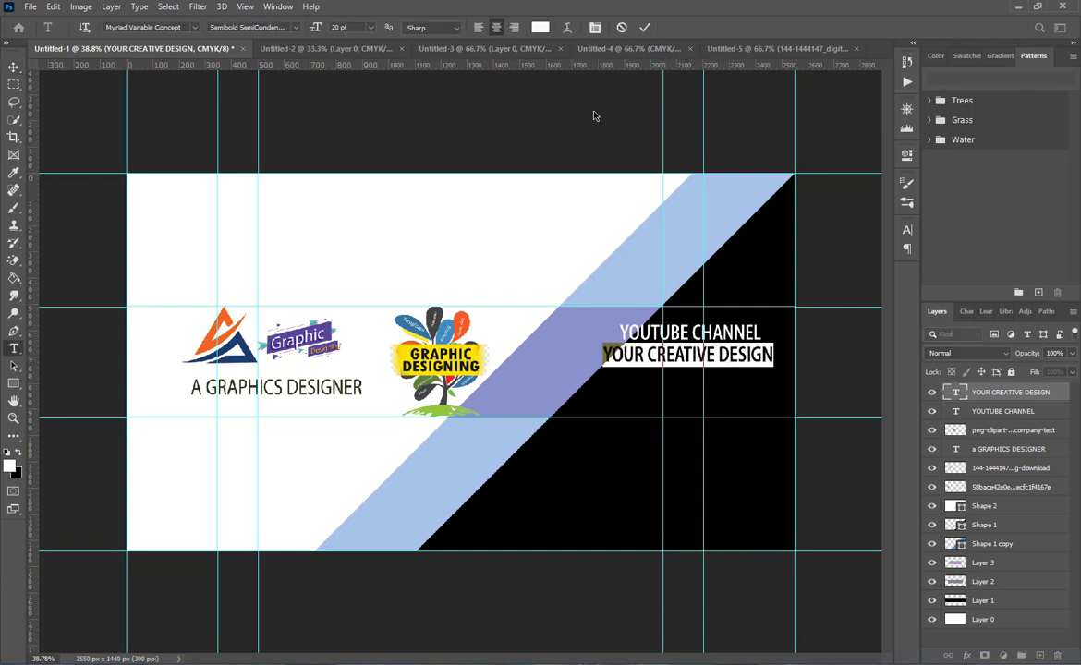
left_click(540, 27)
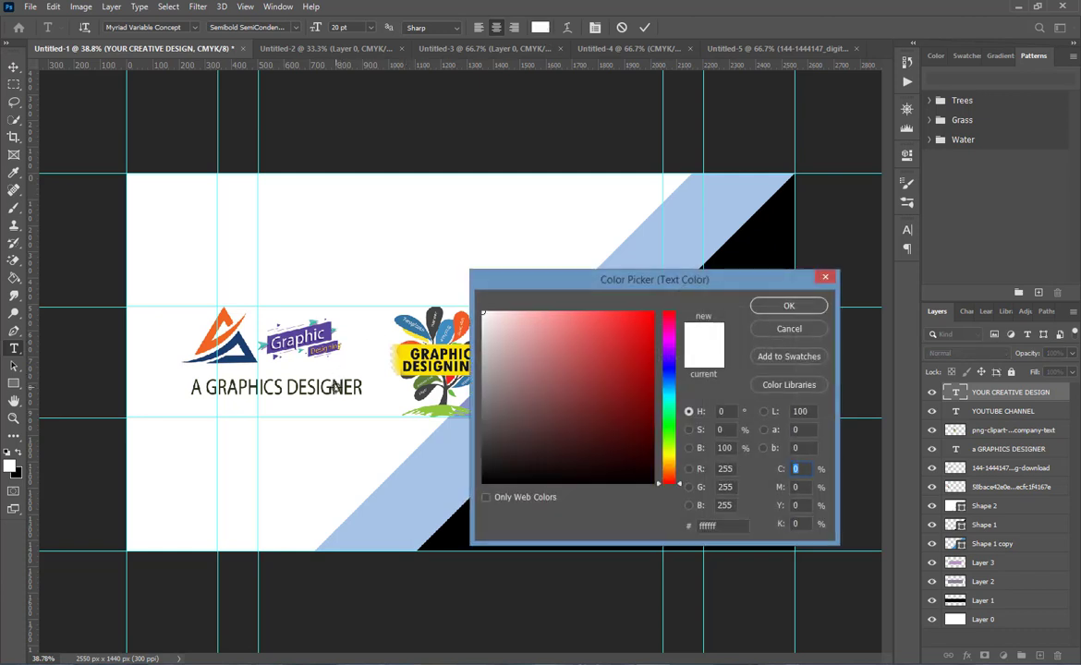
left_click(309, 354)
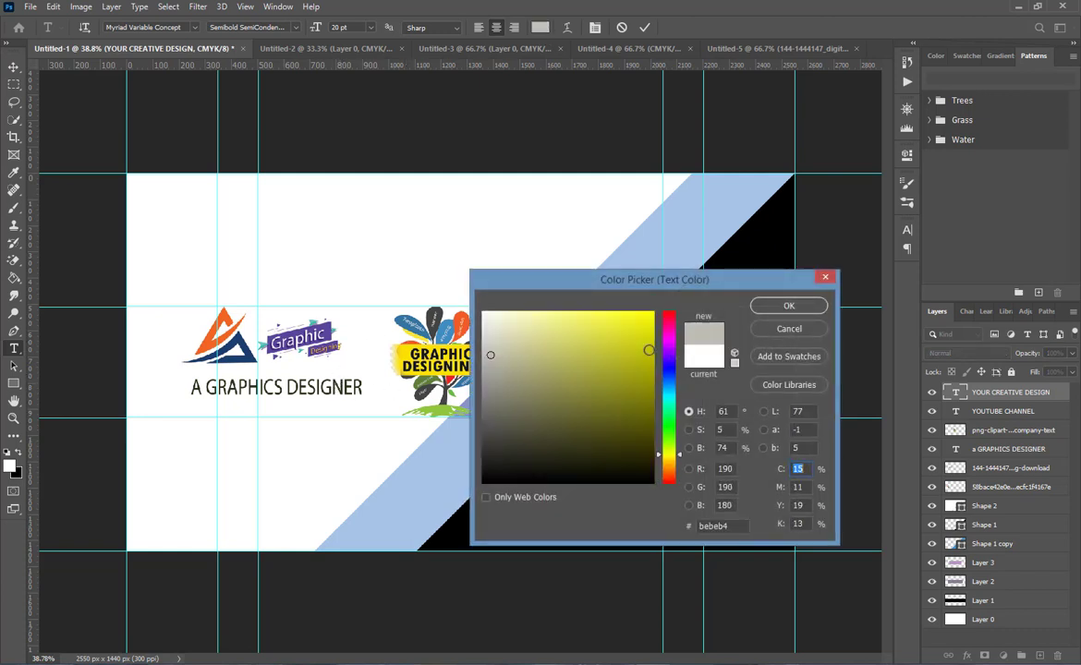
left_click(312, 360)
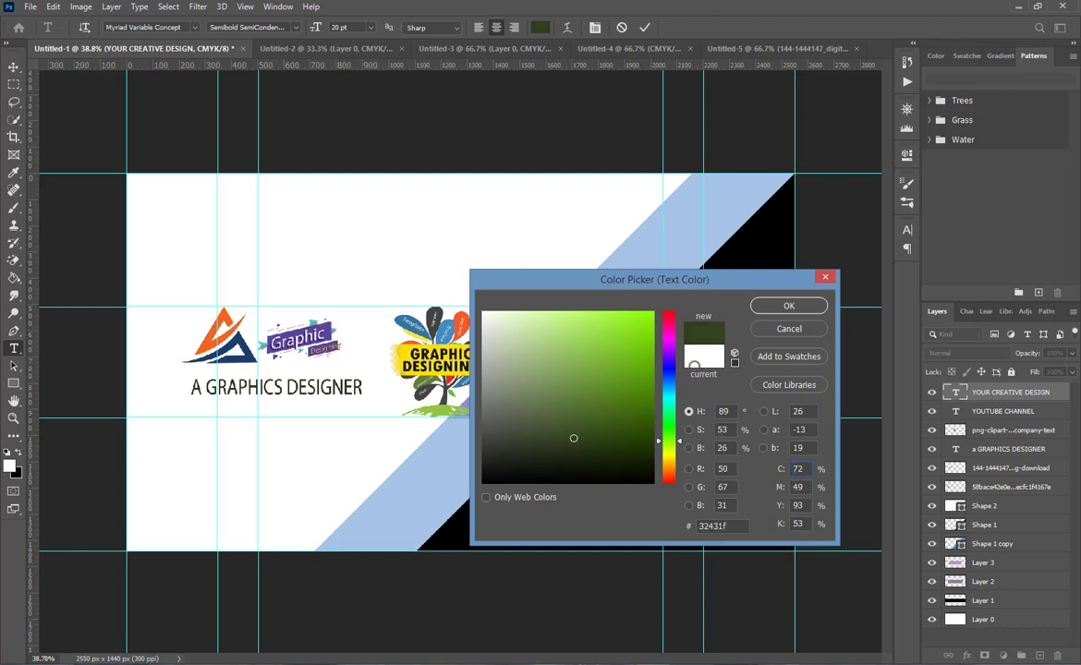
left_click(789, 306)
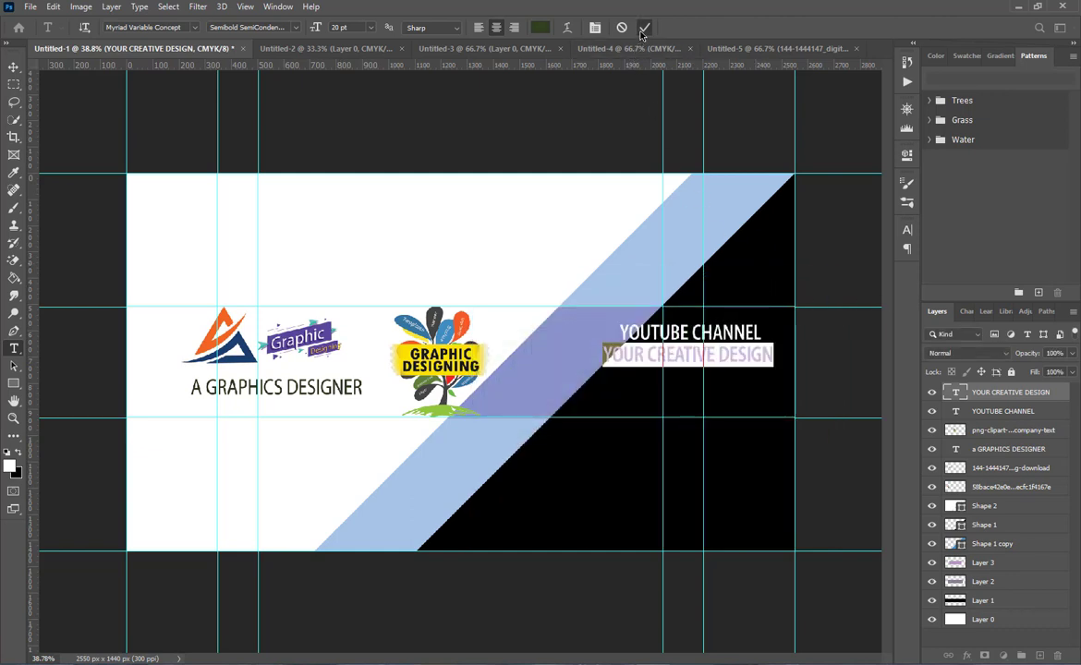
key("ctrl+Return")
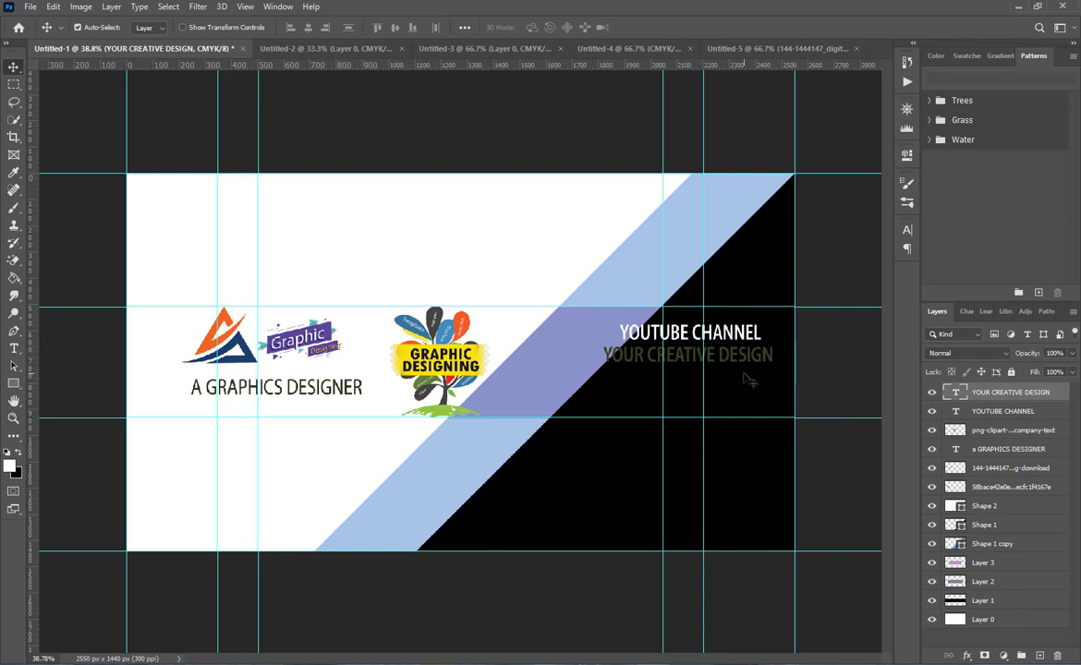
Step: Scale the YOUTUBE CHANNEL text down to about 87.5% and nudge it slightly upward
left_click(702, 332)
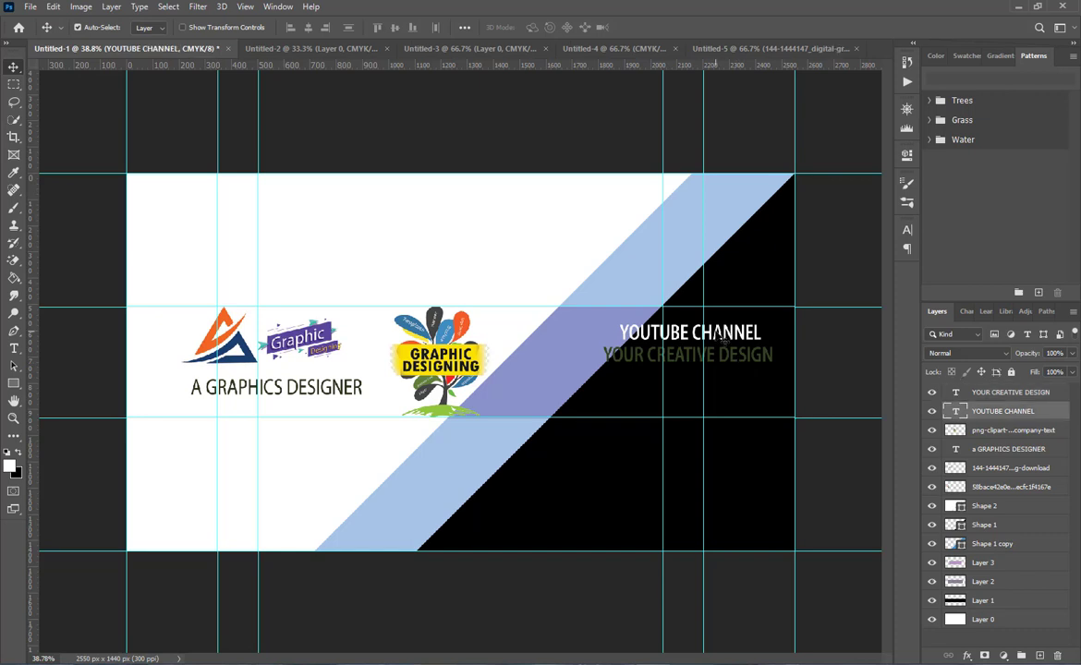
key("ctrl+t")
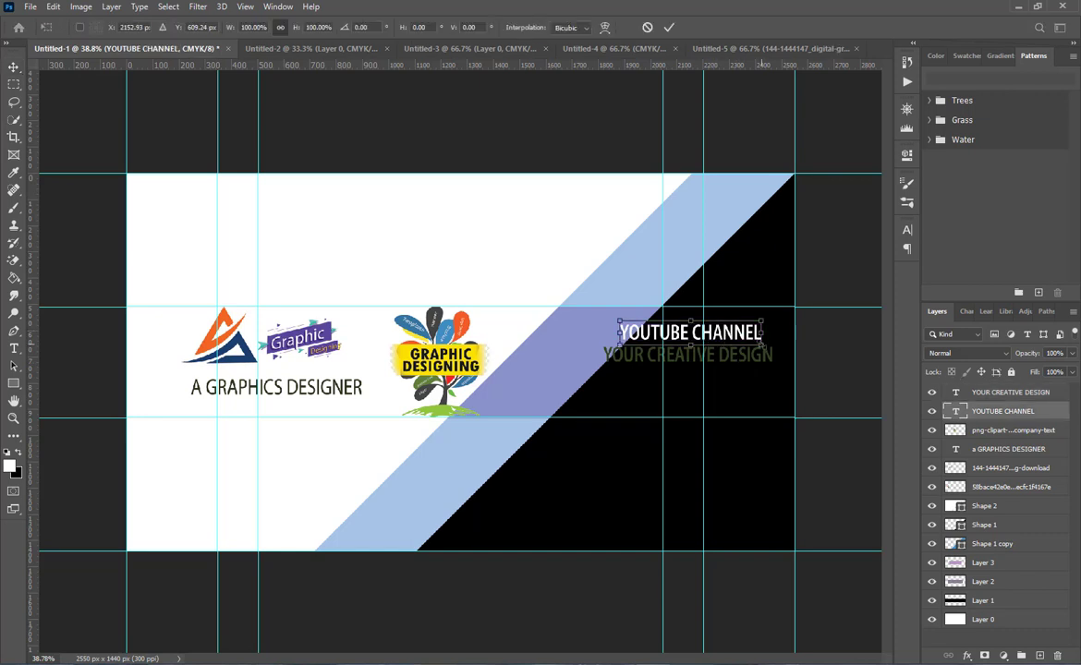
left_click_drag(762, 322, 753, 325)
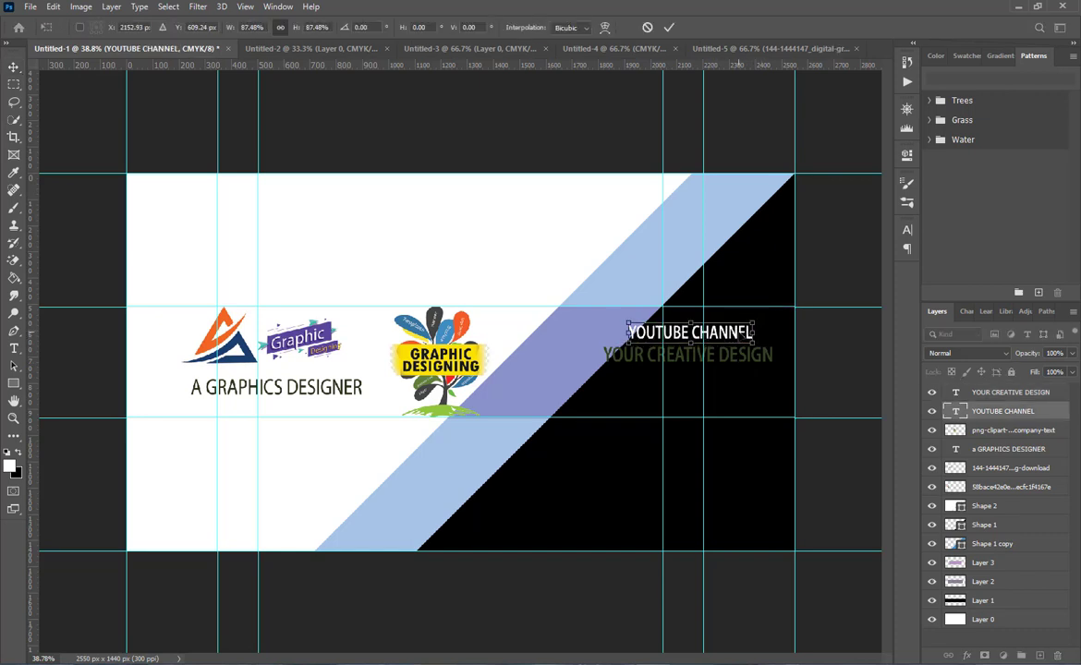
key("Up")
key("Up")
key("Up")
key("Up")
key("Up")
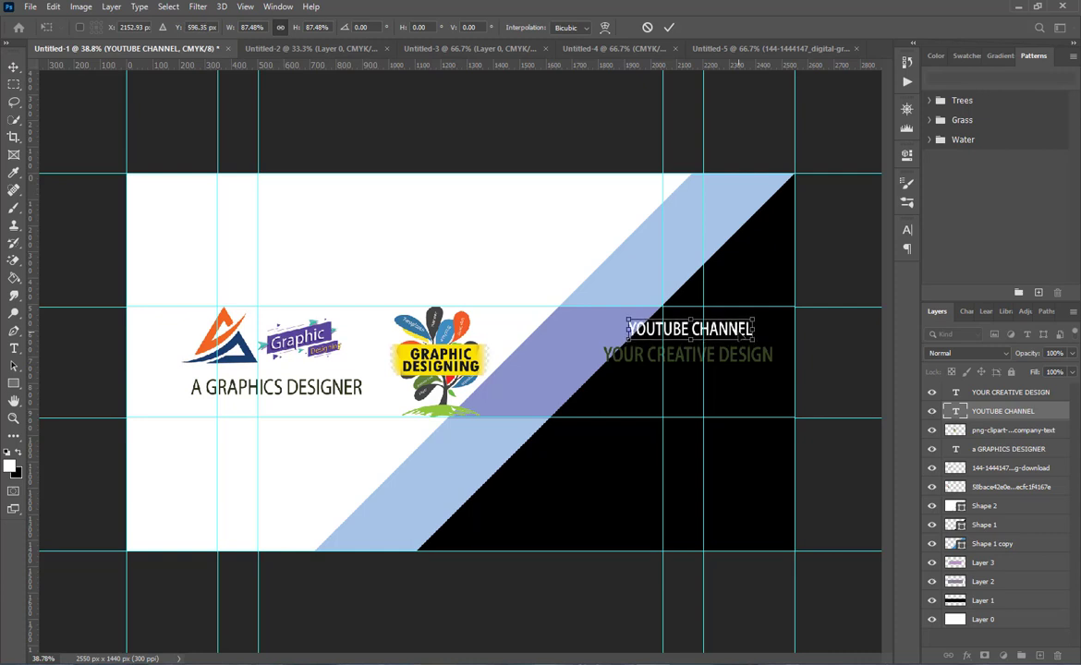
left_click(669, 30)
Step: Move the YOUR CREATIVE DESIGN text up close beneath YOUTUBE CHANNEL and deselect its layer
left_click_drag(756, 368, 756, 365)
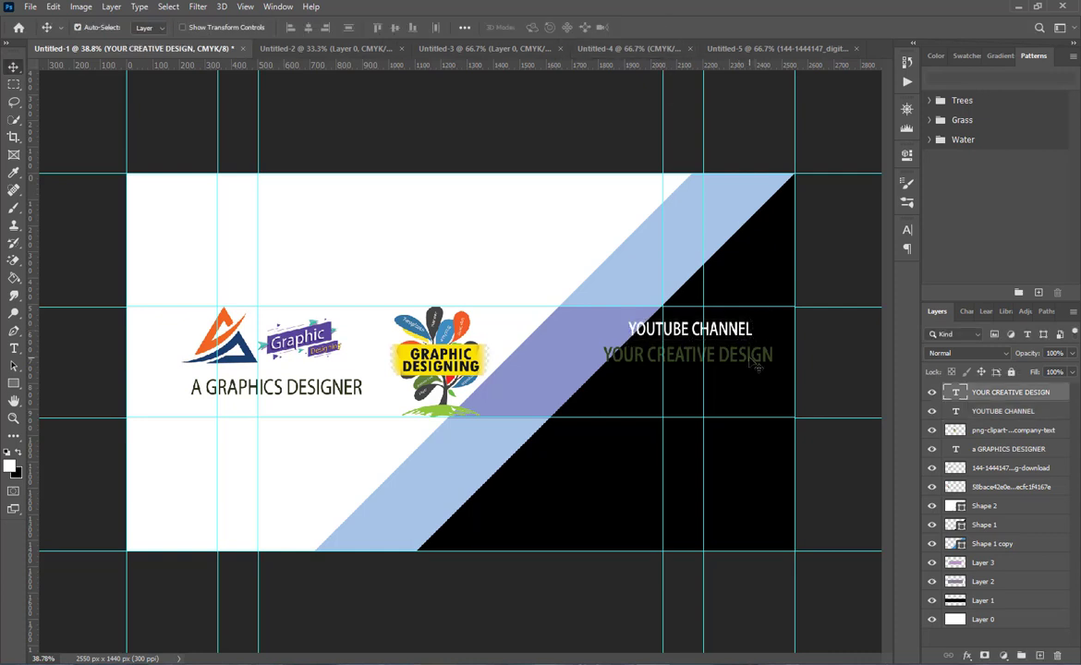
key("Up")
key("Up")
key("Up")
key("Up")
key("Up")
key("Up")
key("Up")
key("Up")
key("Up")
key("Up")
key("Up")
key("Up")
key("Up")
key("Up")
key("Up")
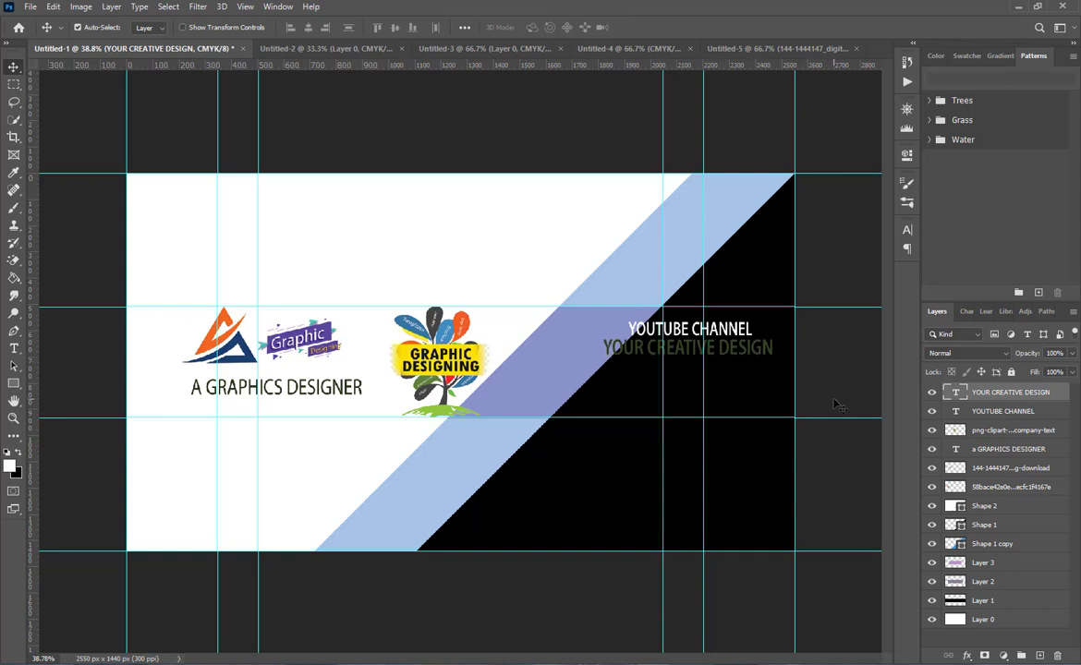
left_click(840, 405)
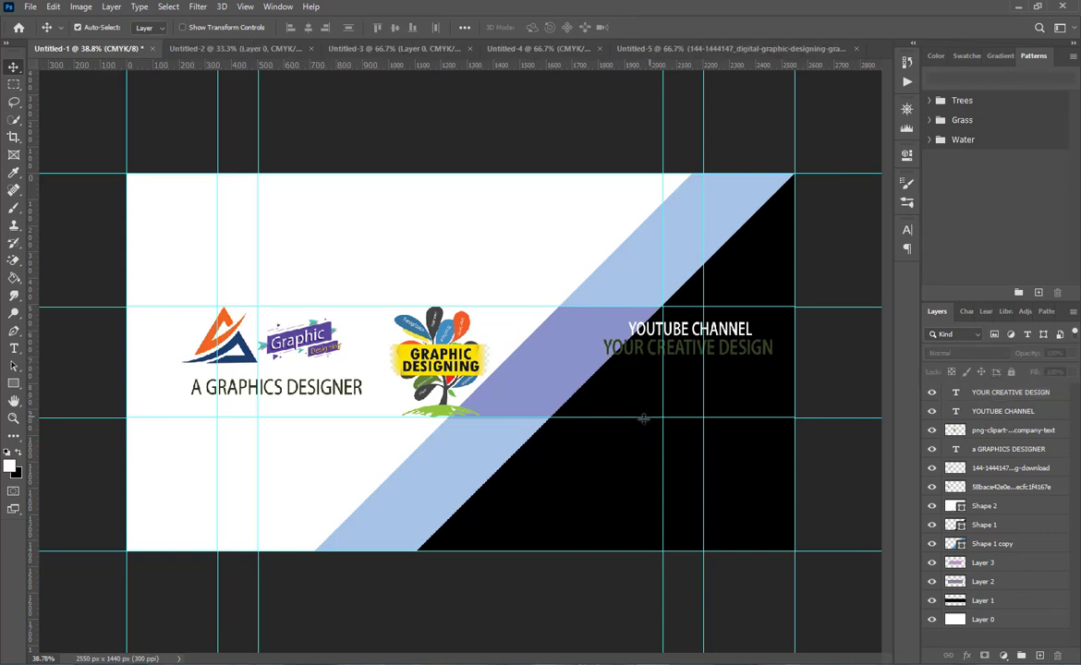
Step: Draw a thin white rectangle about 636 × 8 px as an underline beneath YOUR CREATIVE DESIGN
left_click_drag(525, 346, 855, 352)
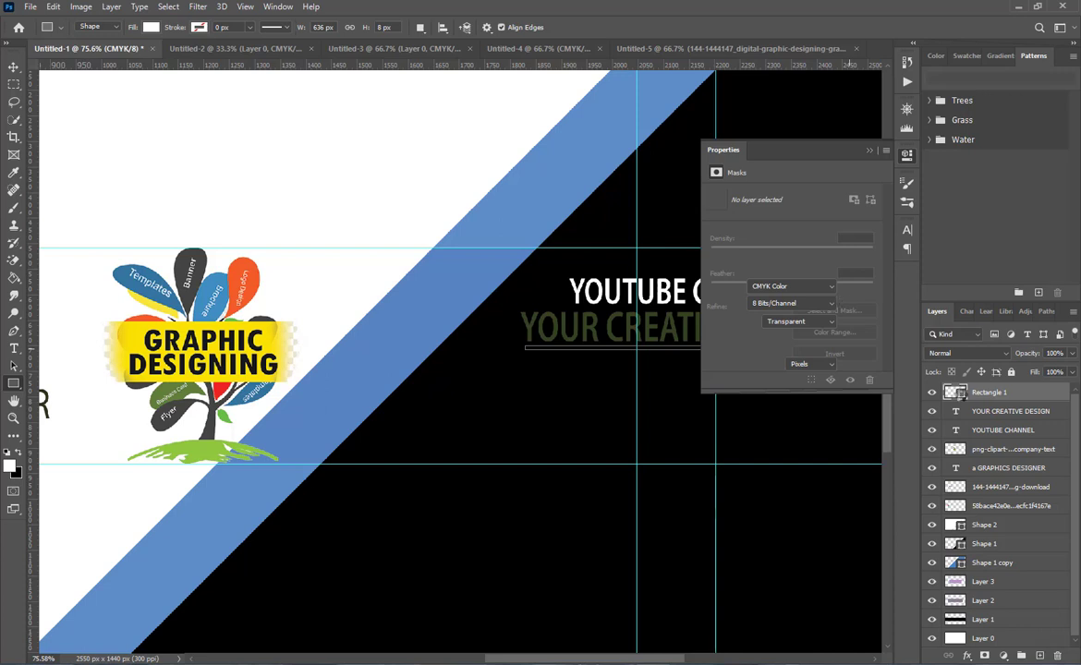
left_click(870, 151)
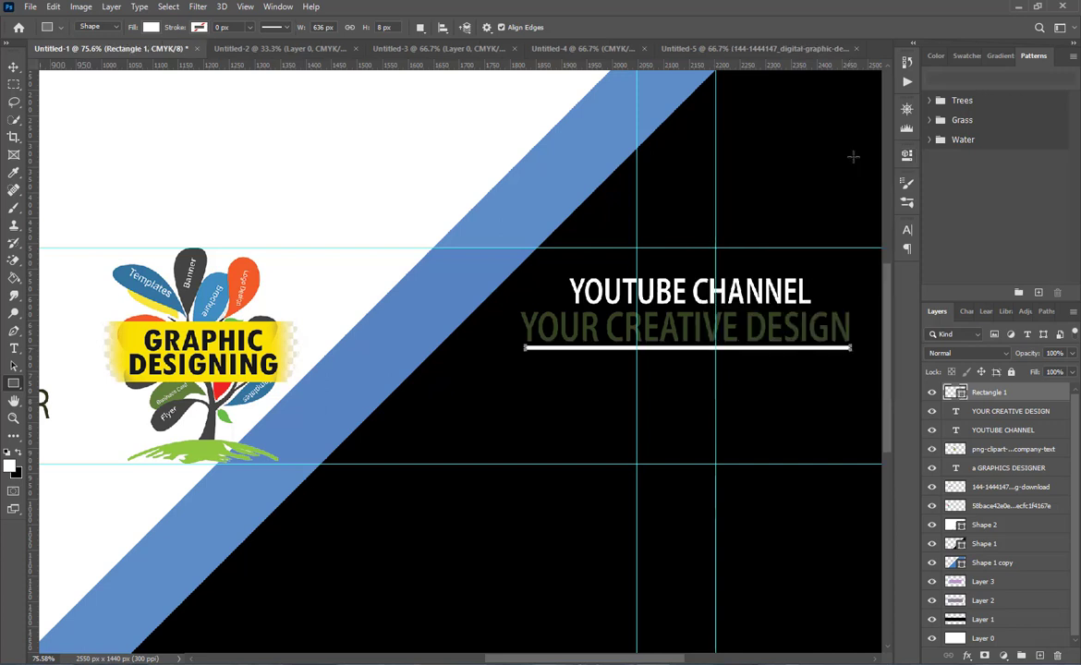
left_click(13, 68)
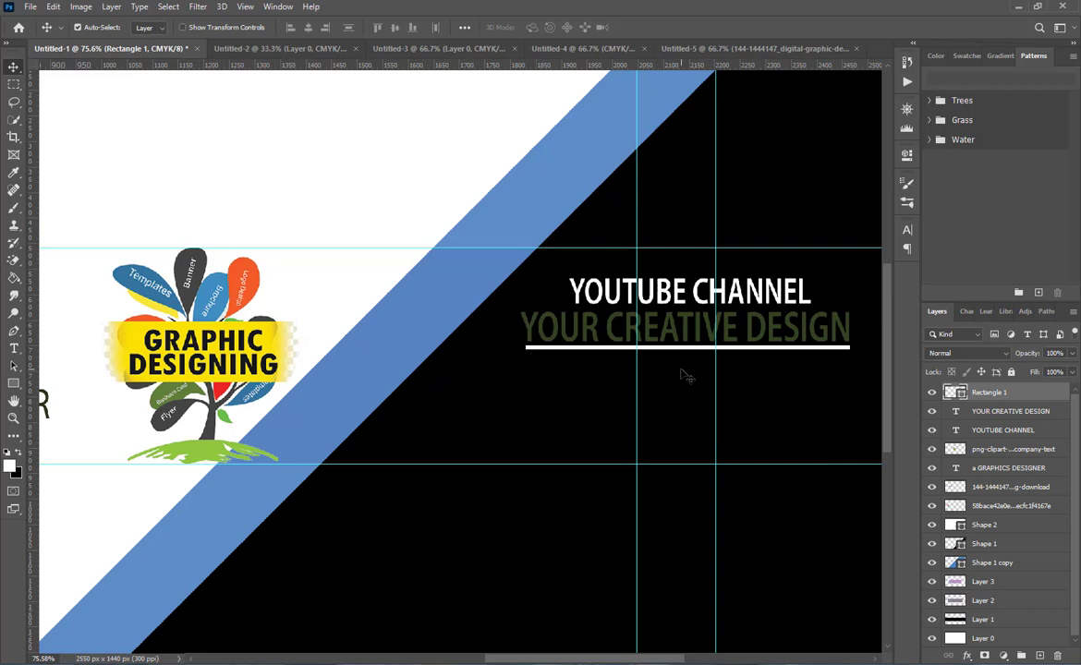
Step: Show the available shape tool variants for drawing another shape
left_click(14, 384)
right_click(14, 385)
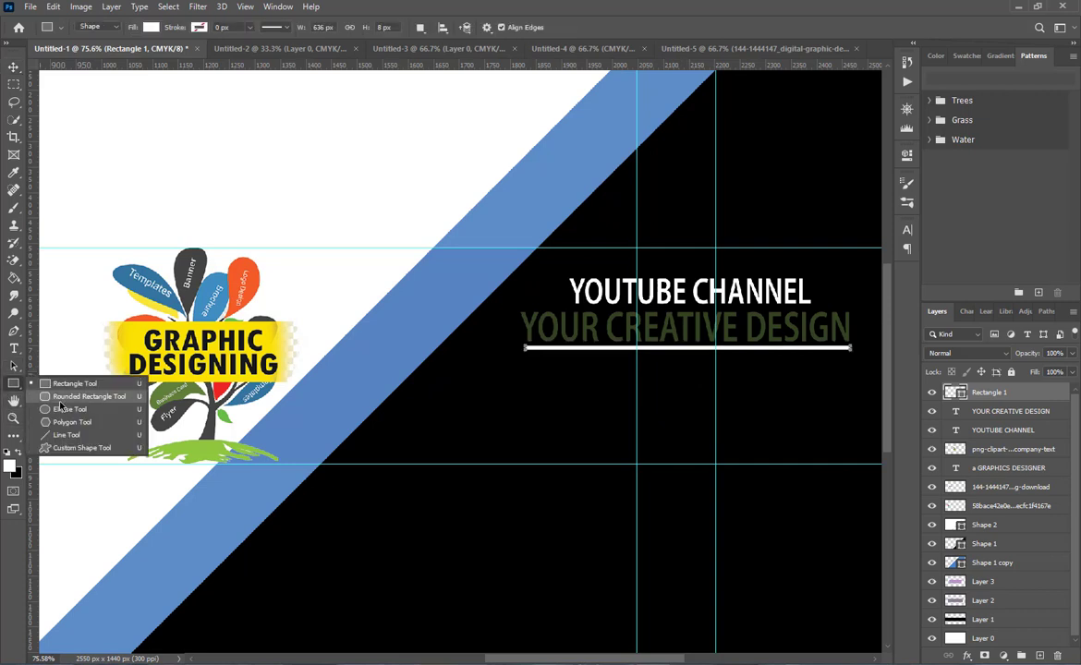